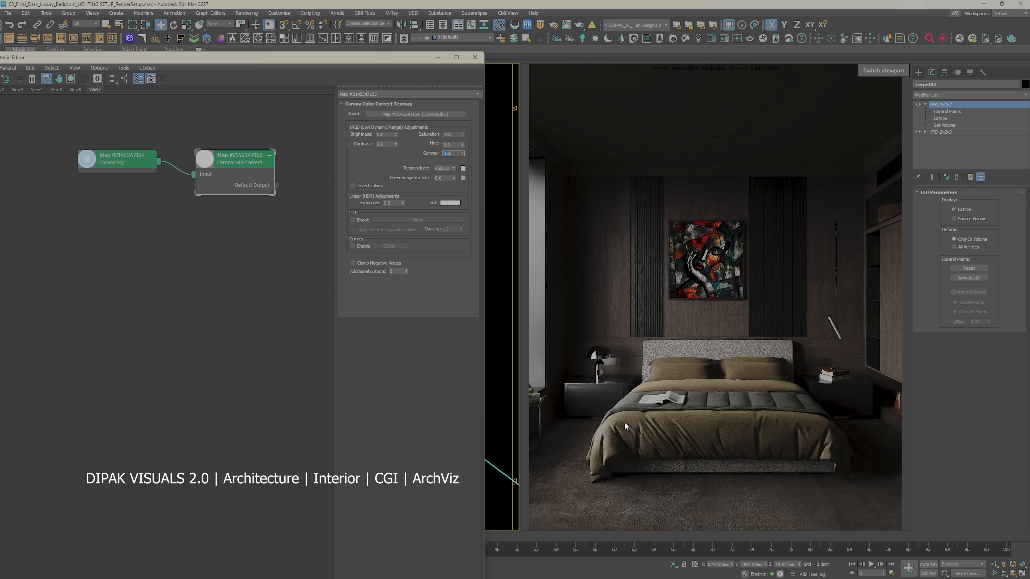
Step: Lower the CoronaSky map's intensity and set its fake horizon blur to 1
double_click(113, 160)
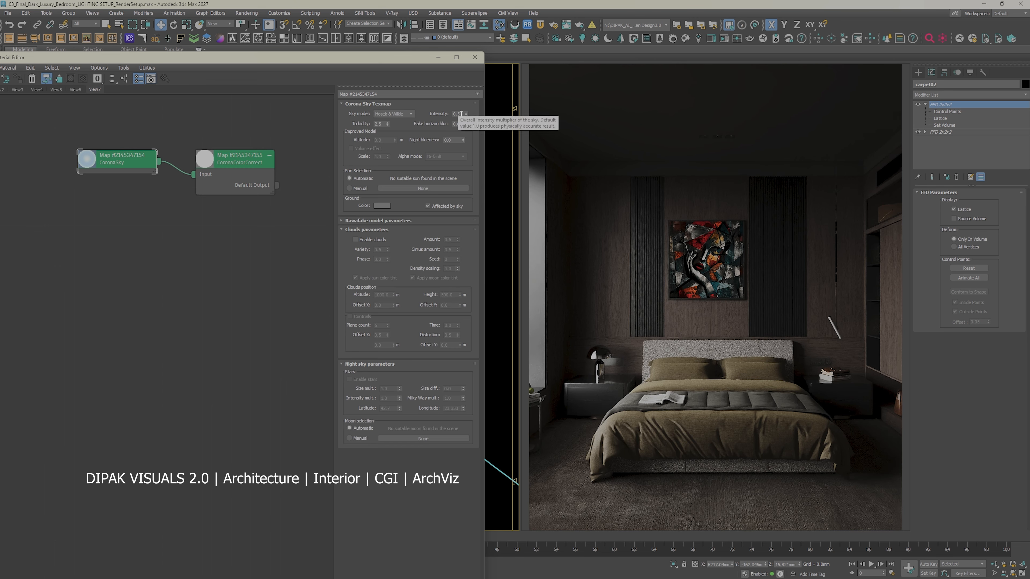
left_click(457, 113)
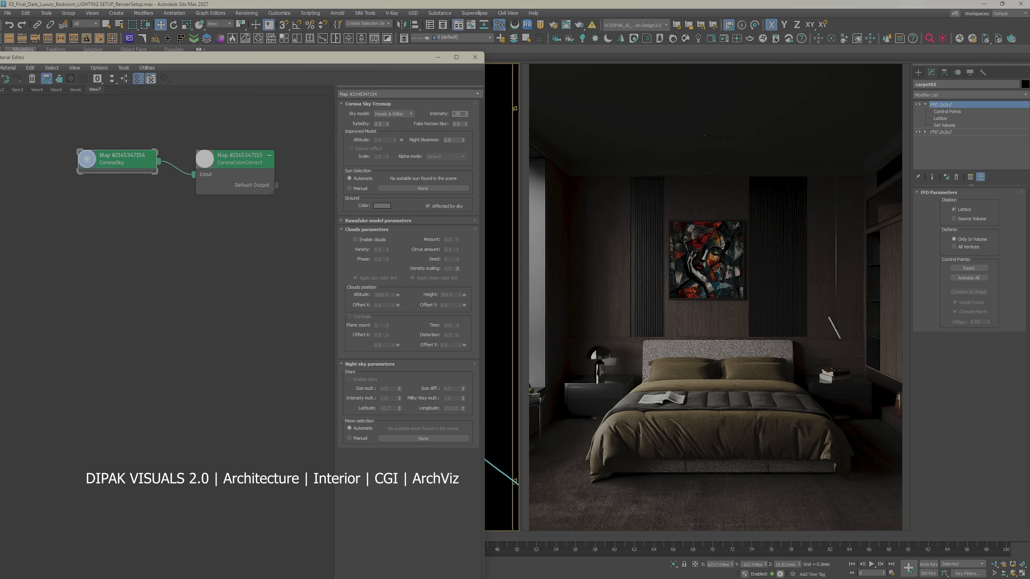
key("Return")
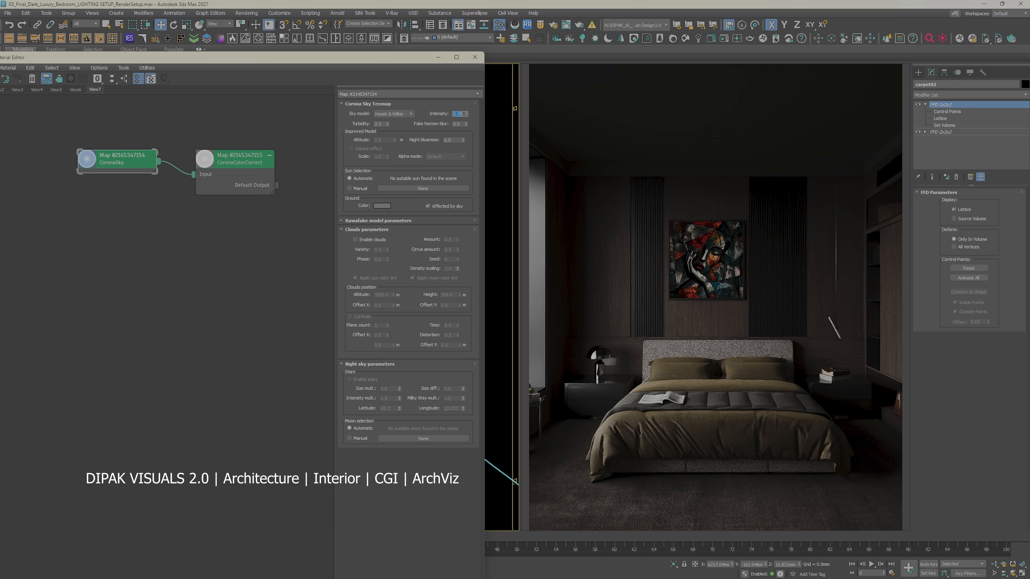
left_click_drag(461, 124, 442, 121)
type("1")
key("Return")
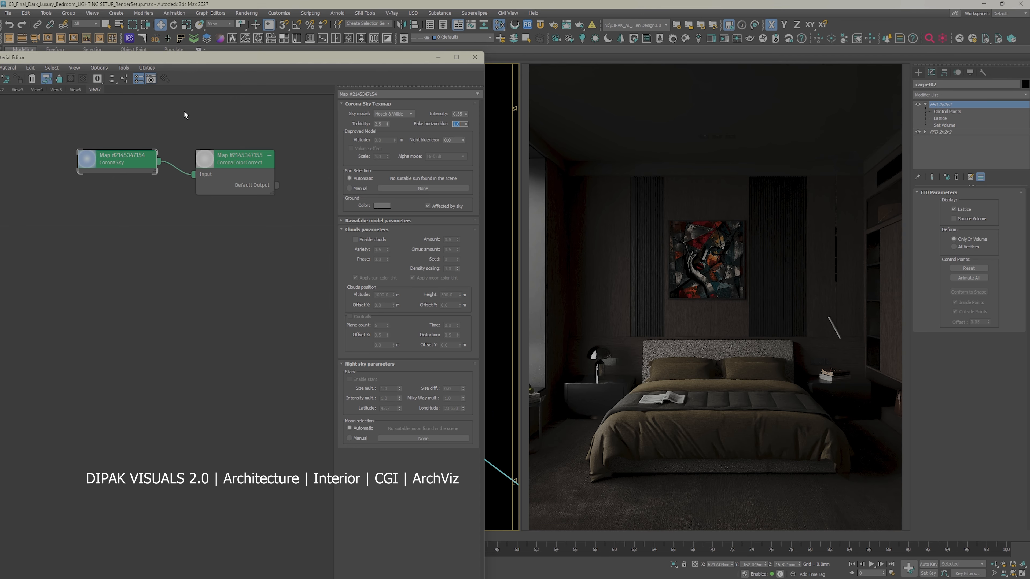
left_click(197, 124)
double_click(237, 163)
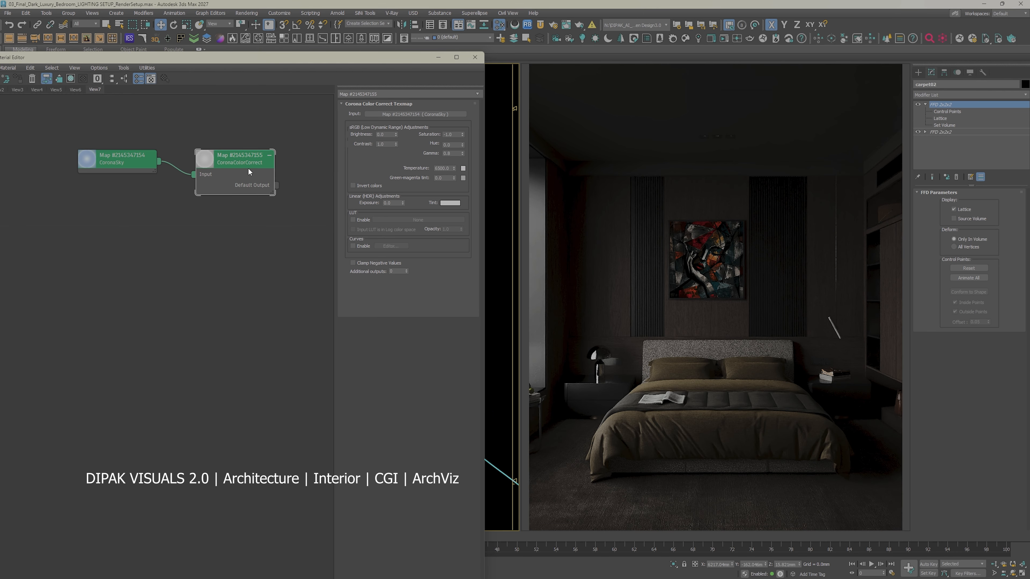
double_click(110, 162)
double_click(229, 165)
left_click(475, 57)
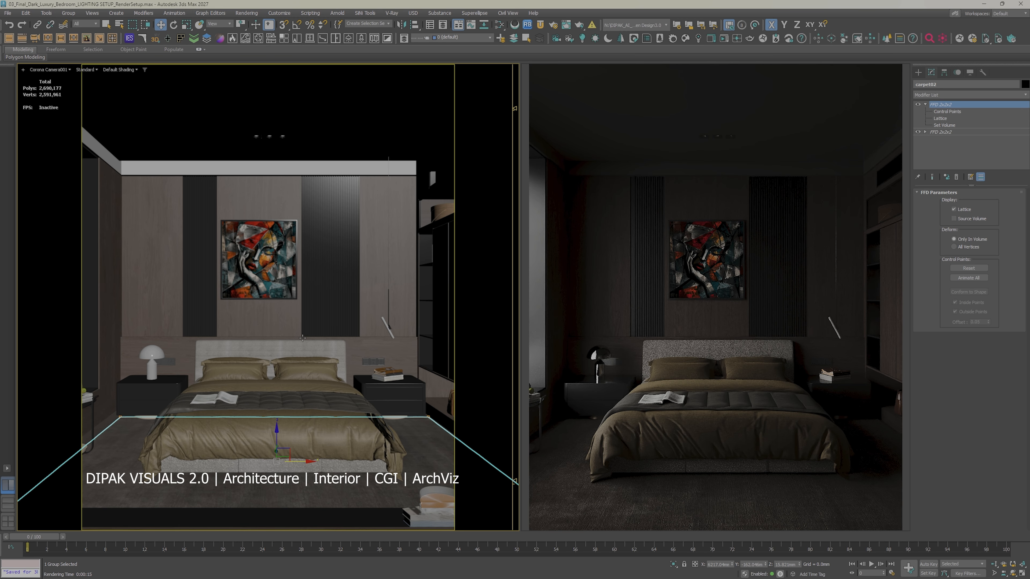
Step: Open the group of the hanging lamp beside the bed and select its slanted tube
left_click(390, 330)
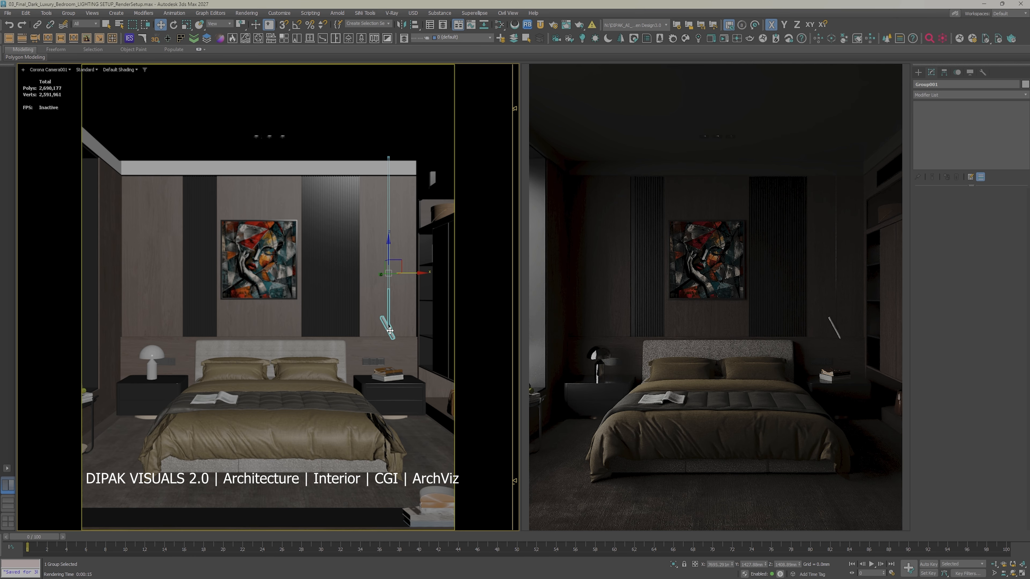
left_click(68, 13)
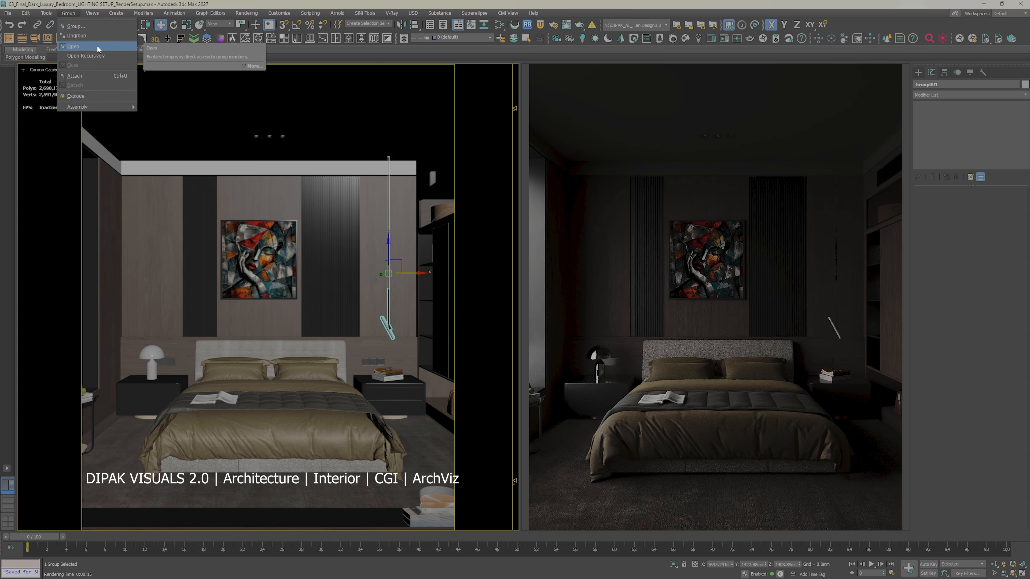
left_click(73, 46)
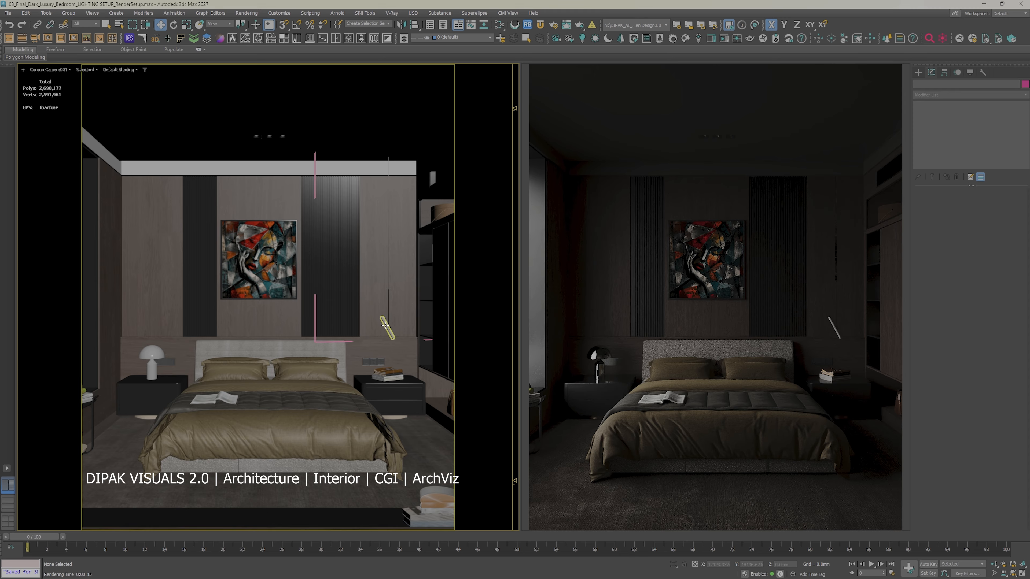
left_click(384, 326)
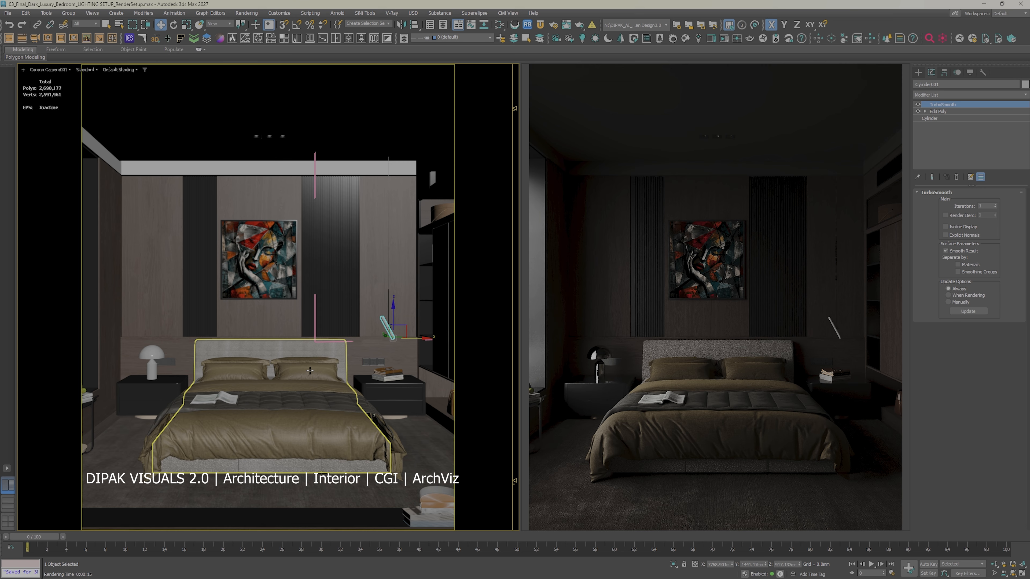
Step: Create a CoronaLightMtl material in the node view and place its node below the sky map nodes
key("m")
right_click(157, 239)
mouse_move(196, 244)
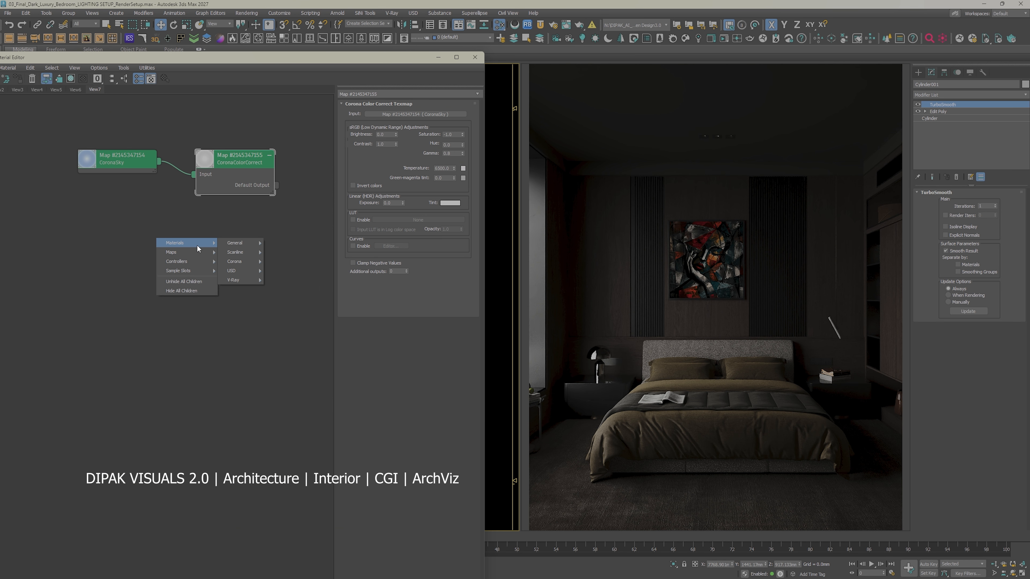
mouse_move(247, 261)
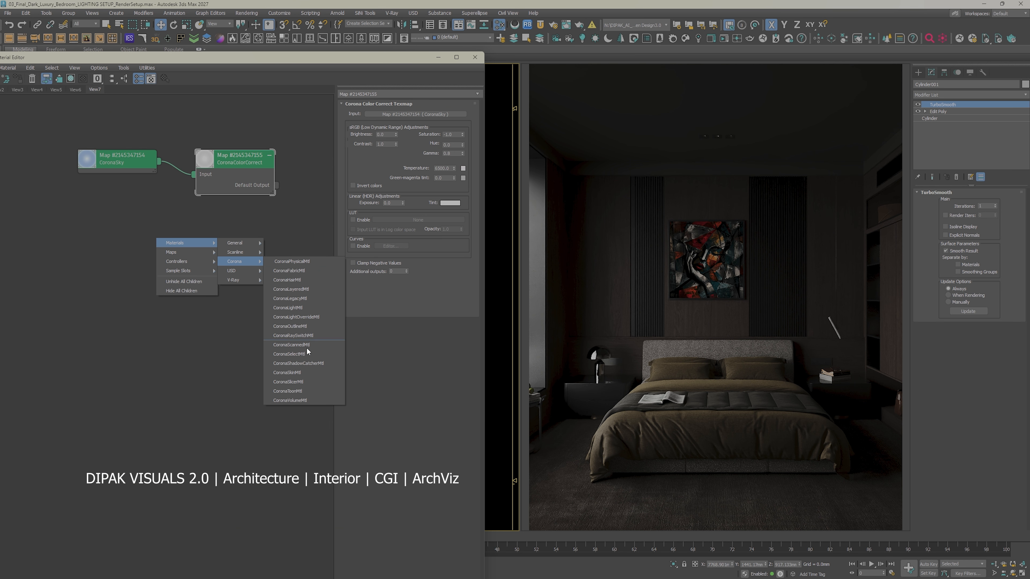
left_click(317, 307)
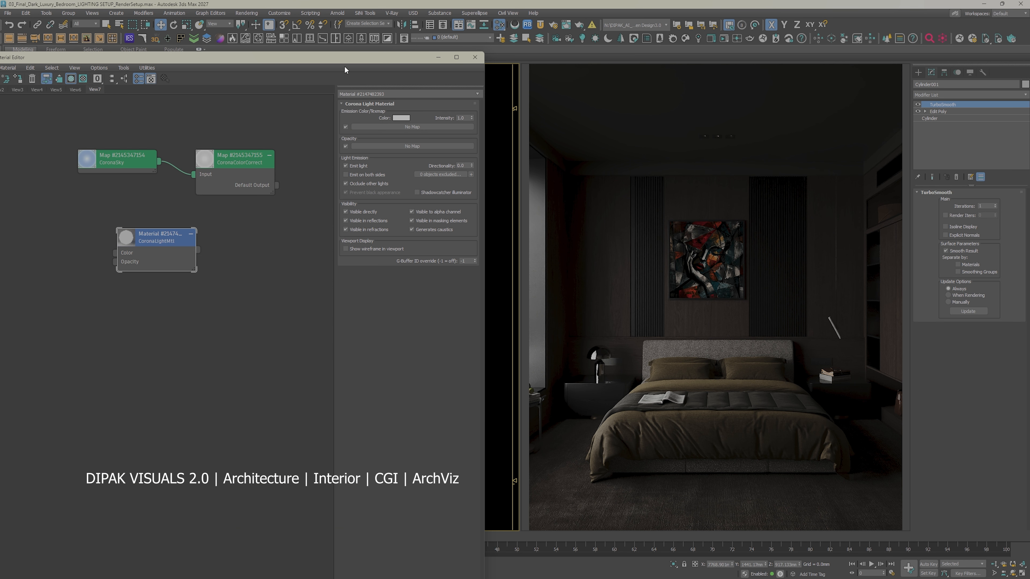
left_click_drag(342, 60, 838, 122)
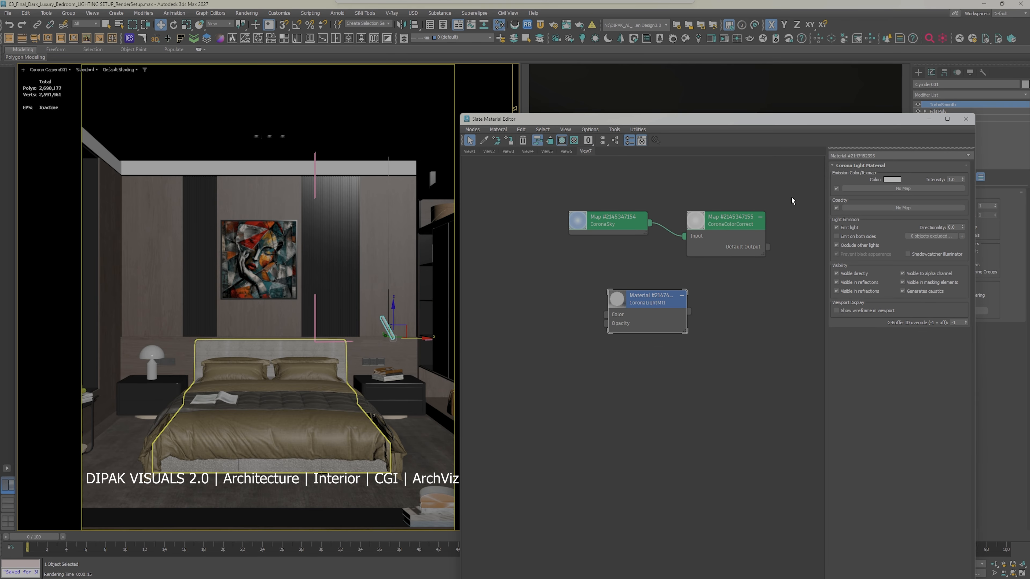
left_click_drag(669, 304, 601, 304)
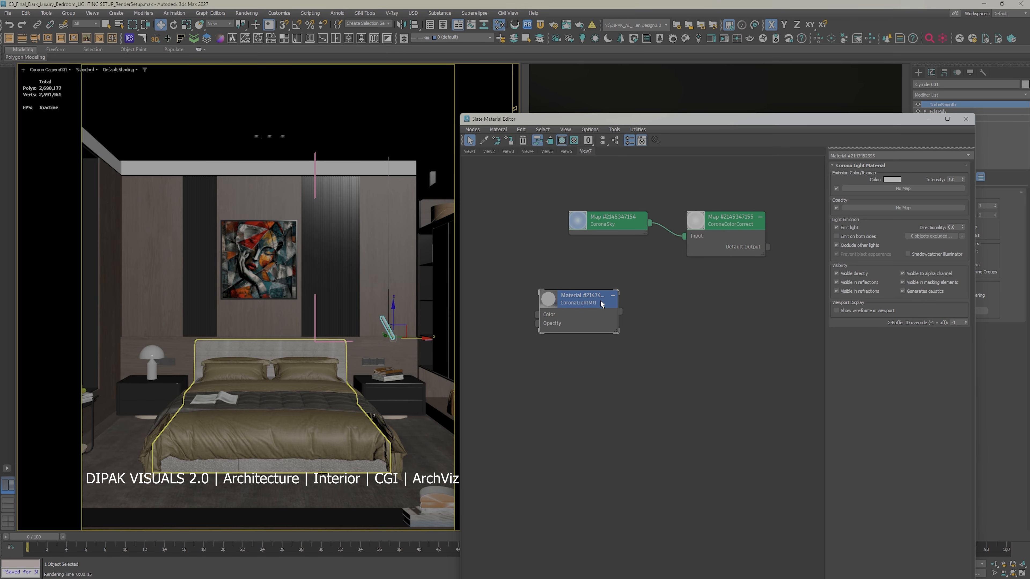
right_click(589, 356)
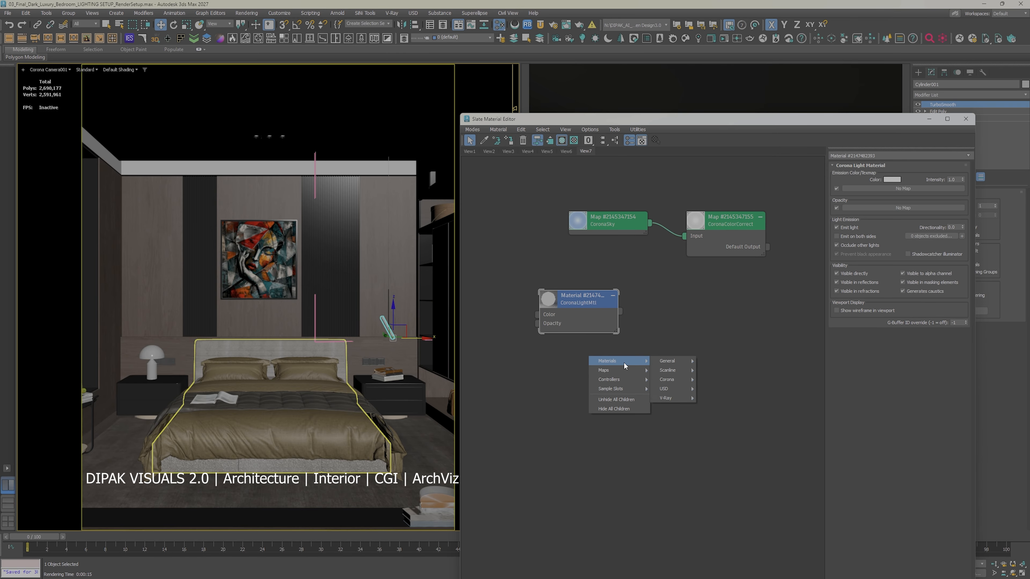
left_click(526, 377)
left_click_drag(583, 295, 574, 305)
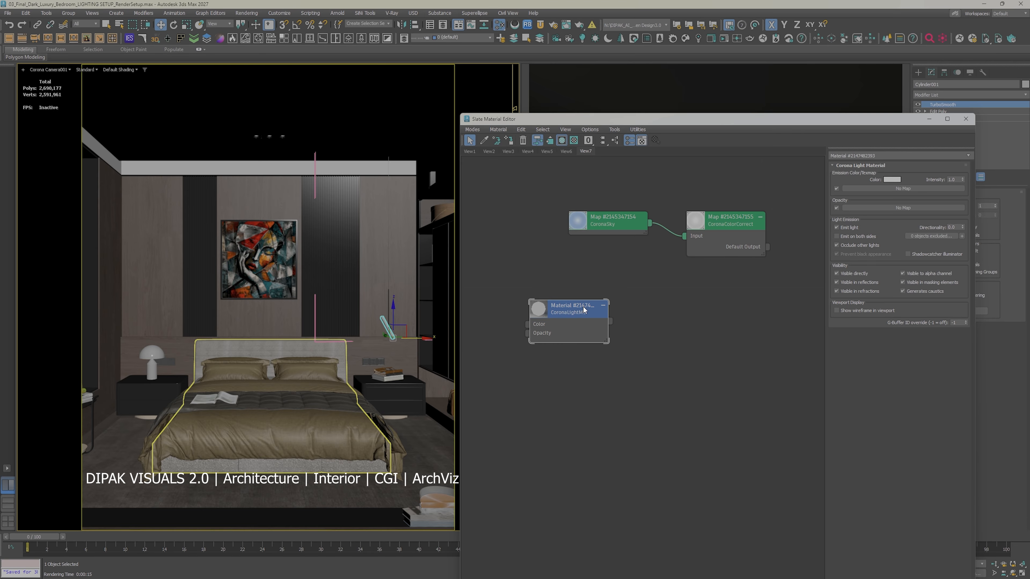
left_click(894, 179)
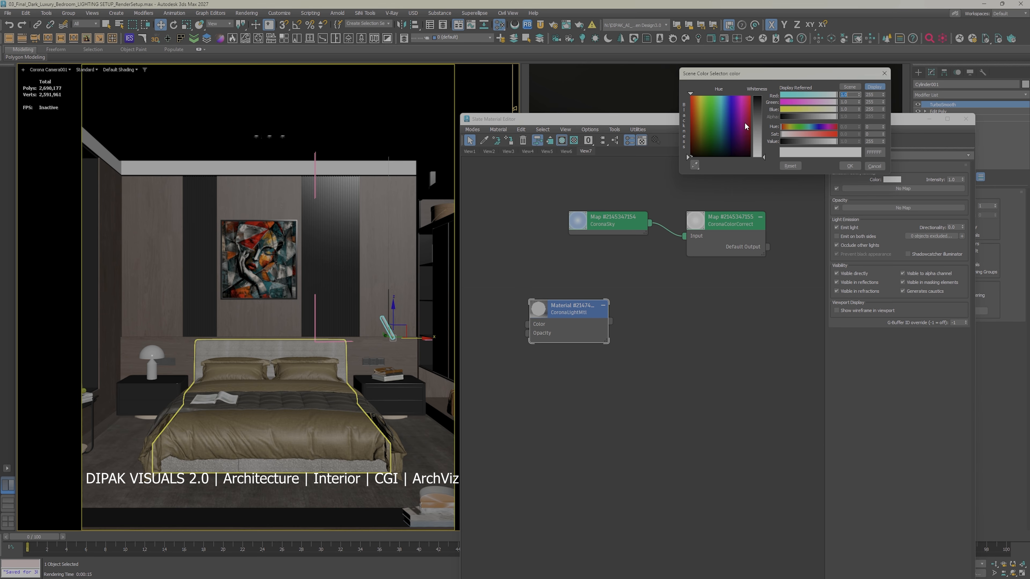
left_click(852, 167)
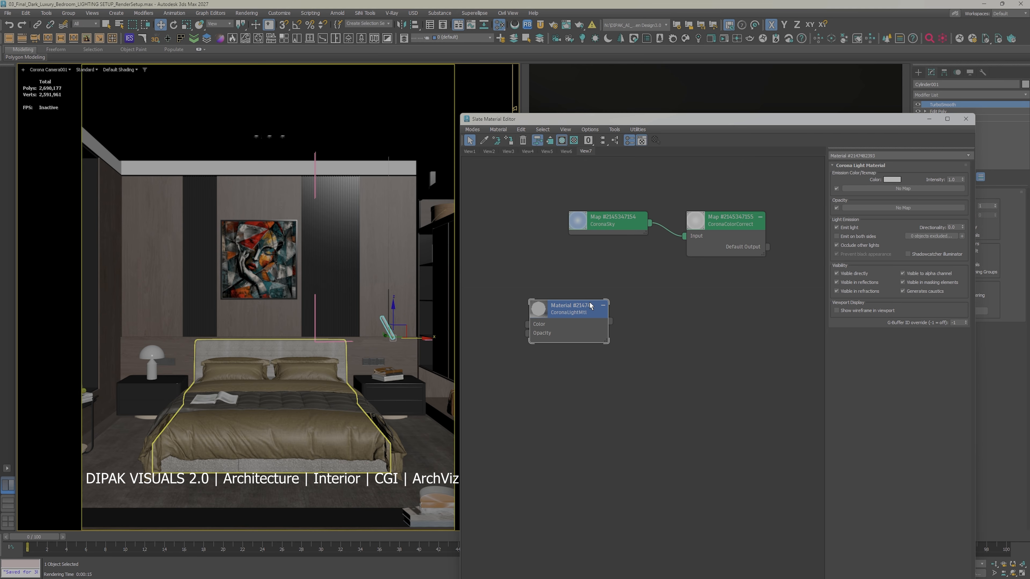
left_click_drag(571, 313, 640, 292)
Step: Add a CoronaColor map beside the light material node
right_click(494, 289)
mouse_move(530, 296)
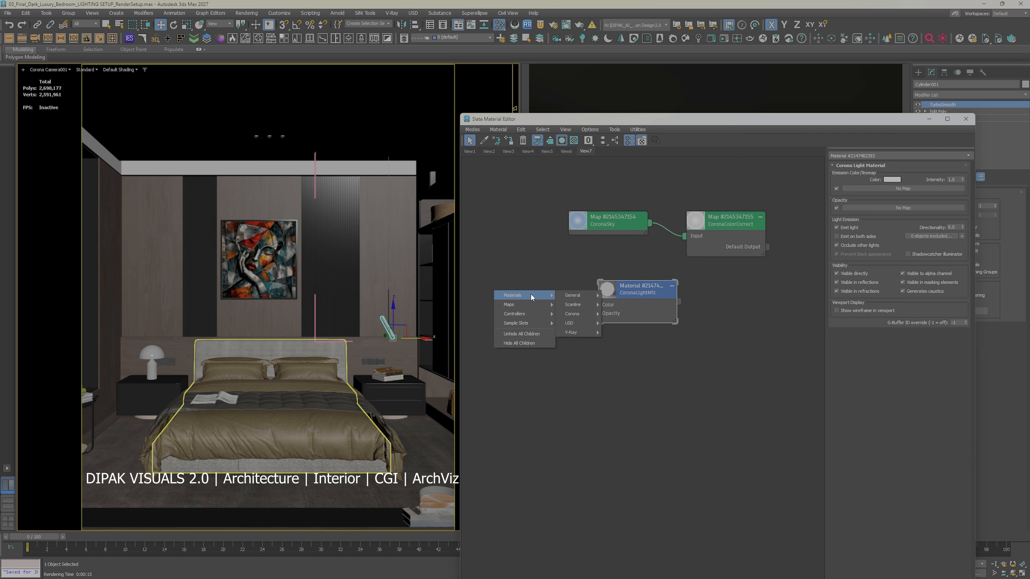
mouse_move(603, 336)
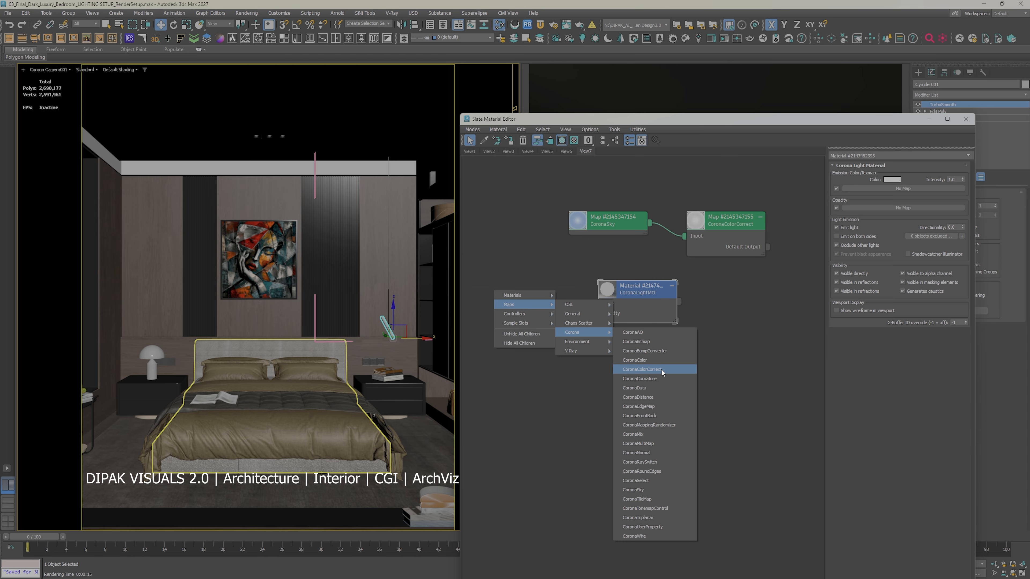
left_click(664, 359)
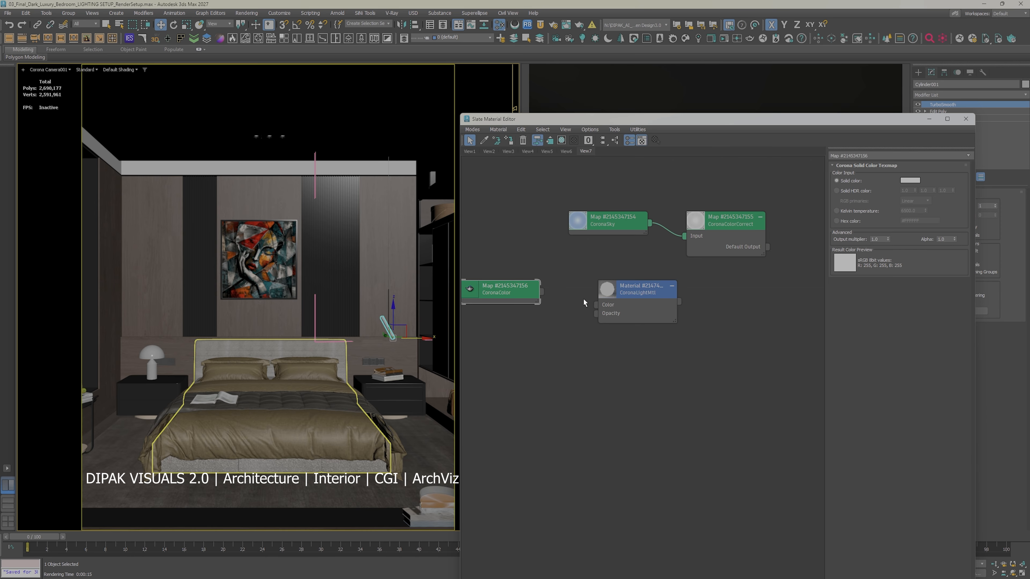
Step: Set the CoronaColor map to a Kelvin temperature of 3300 and connect it to the light material's Color input
left_click(837, 191)
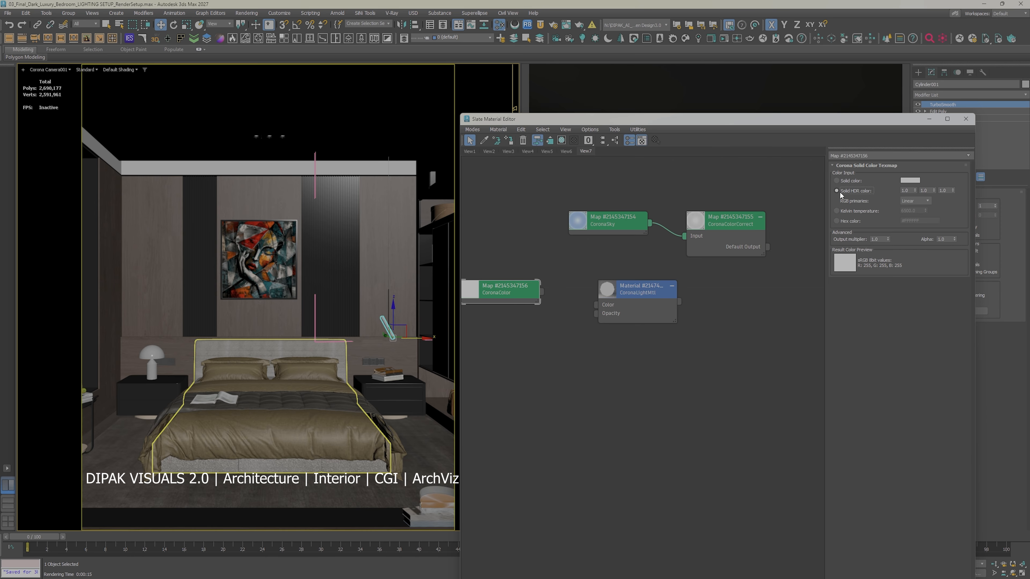
left_click(842, 212)
left_click(918, 211)
type("3300")
key("Return")
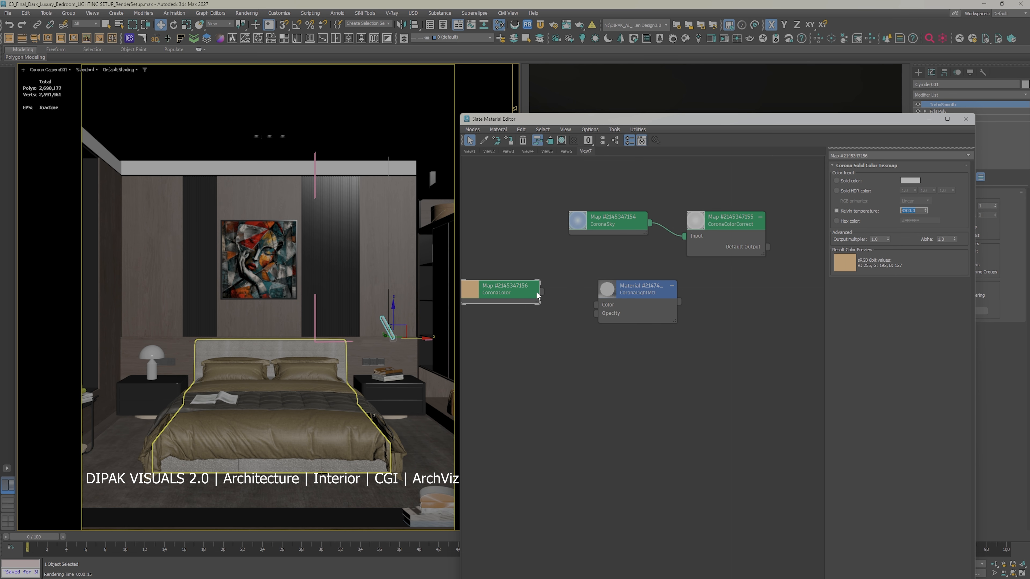
left_click_drag(542, 290, 596, 305)
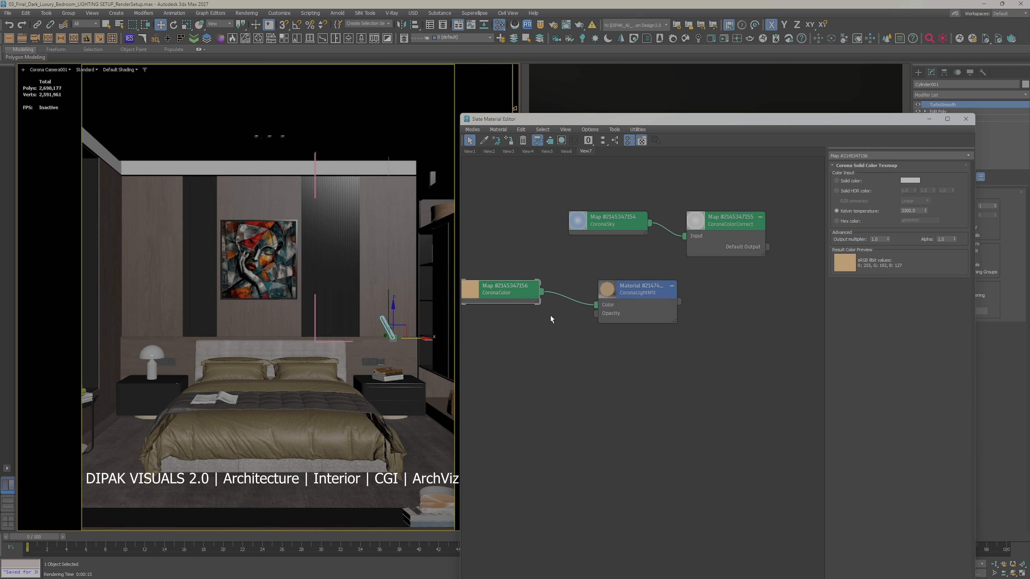
Step: Assign the Corona light material to the selected lamp tube and set its intensity to 4
double_click(673, 291)
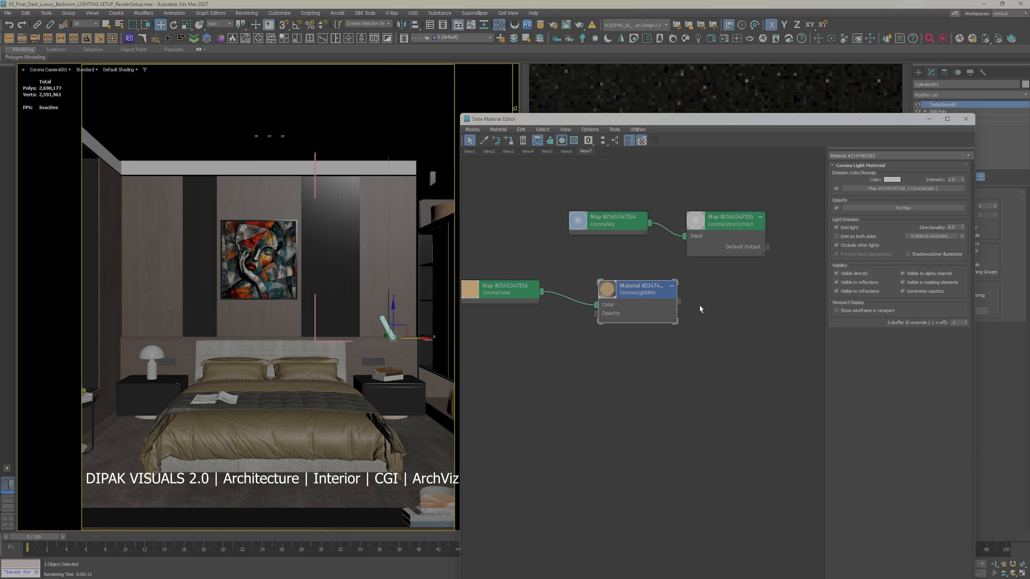
left_click_drag(746, 121, 310, 68)
left_click_drag(211, 238, 296, 239)
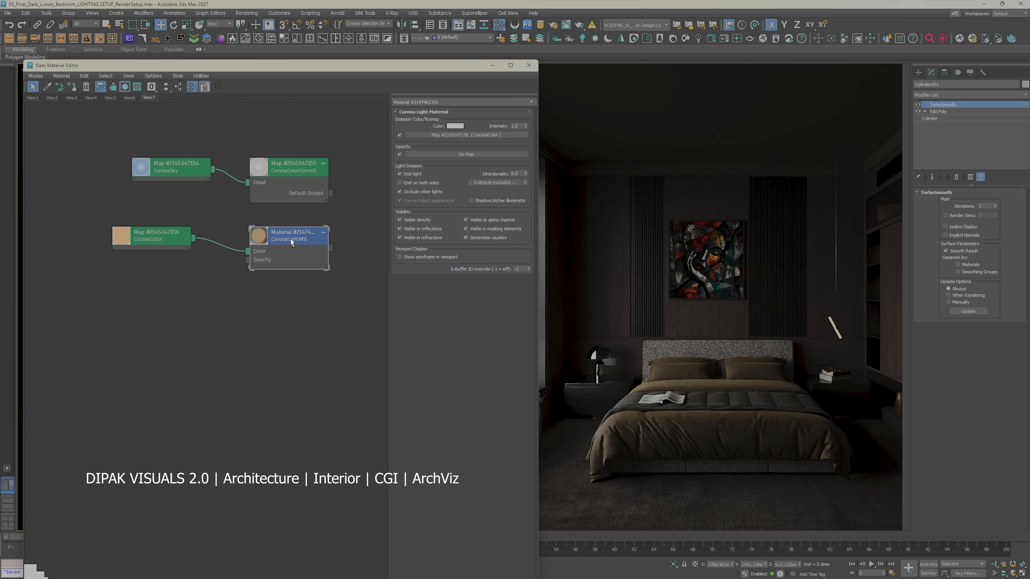
double_click(511, 125)
type("4")
key("Return")
key("m")
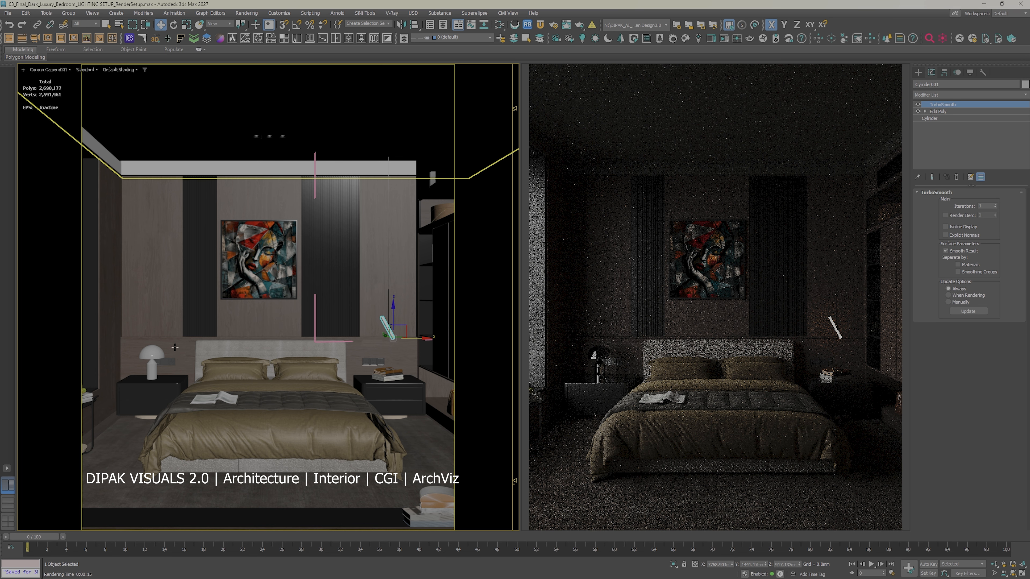
Step: Isolate the wooden headboard panel together with the ceiling and its downlights
left_click(206, 338)
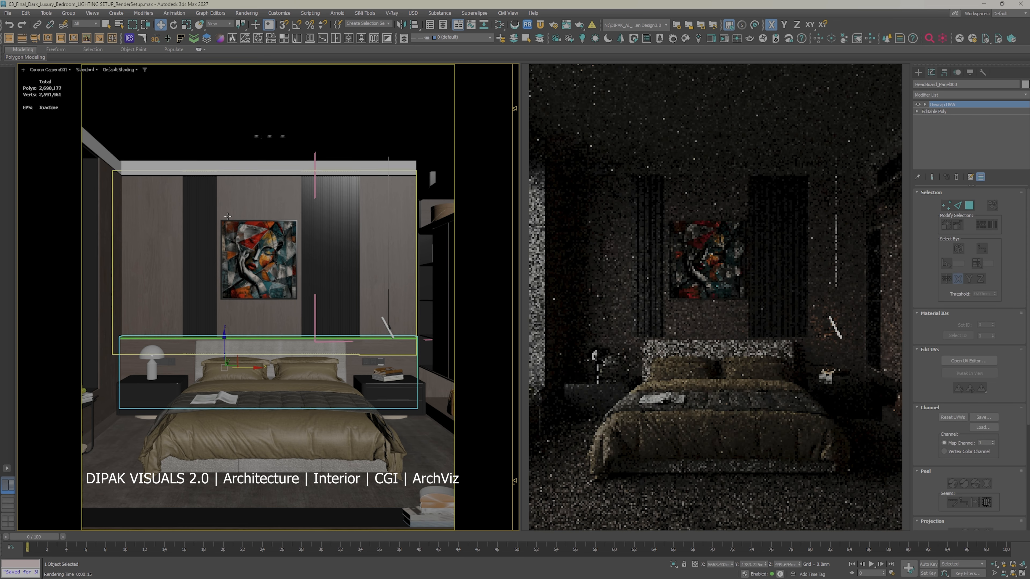
left_click(262, 155)
left_click(175, 345, "ctrl")
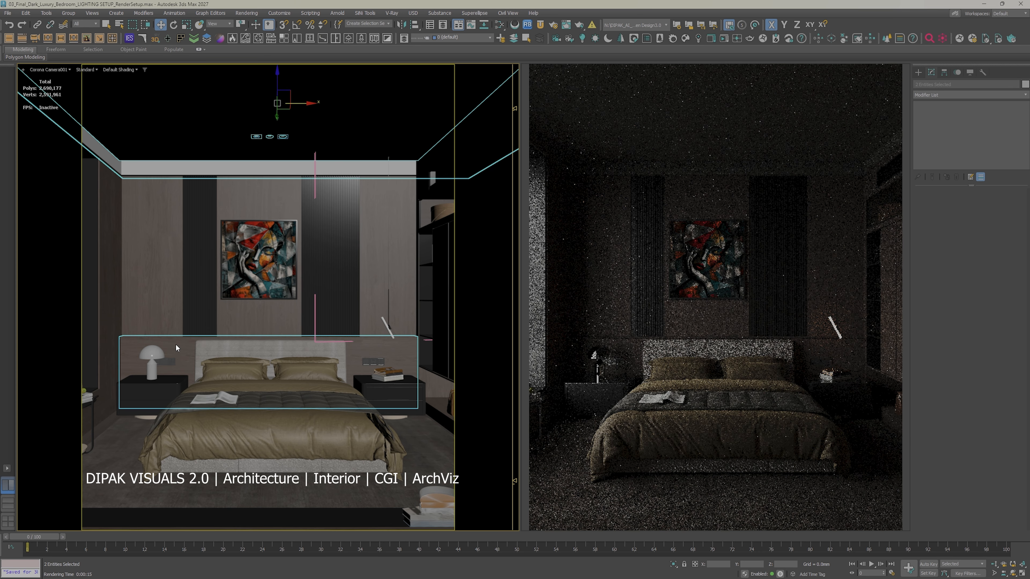
right_click(175, 345)
left_click(200, 262)
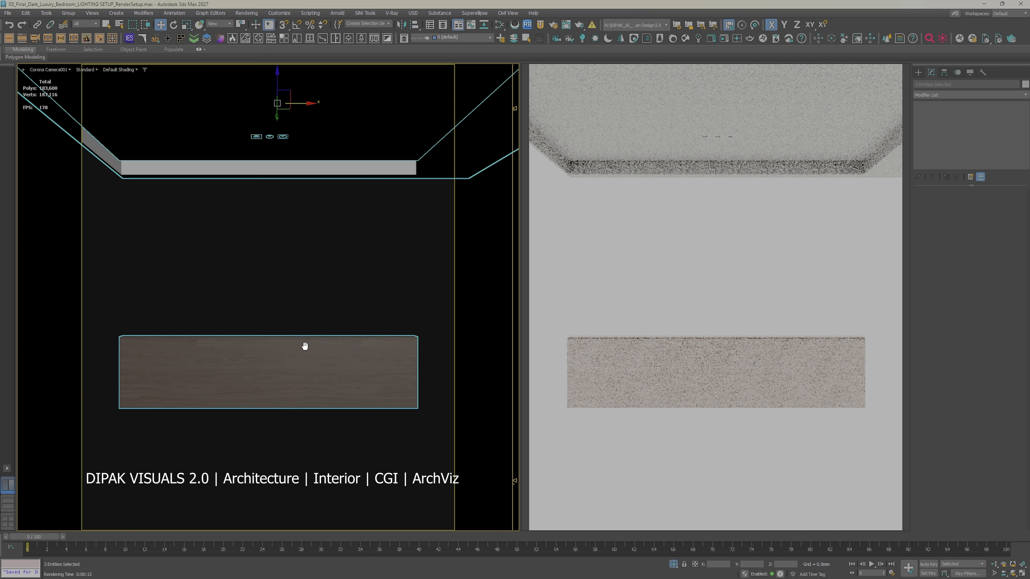
Step: Select the headboard panel in a perspective view and end the isolation
left_click(266, 319)
key("p")
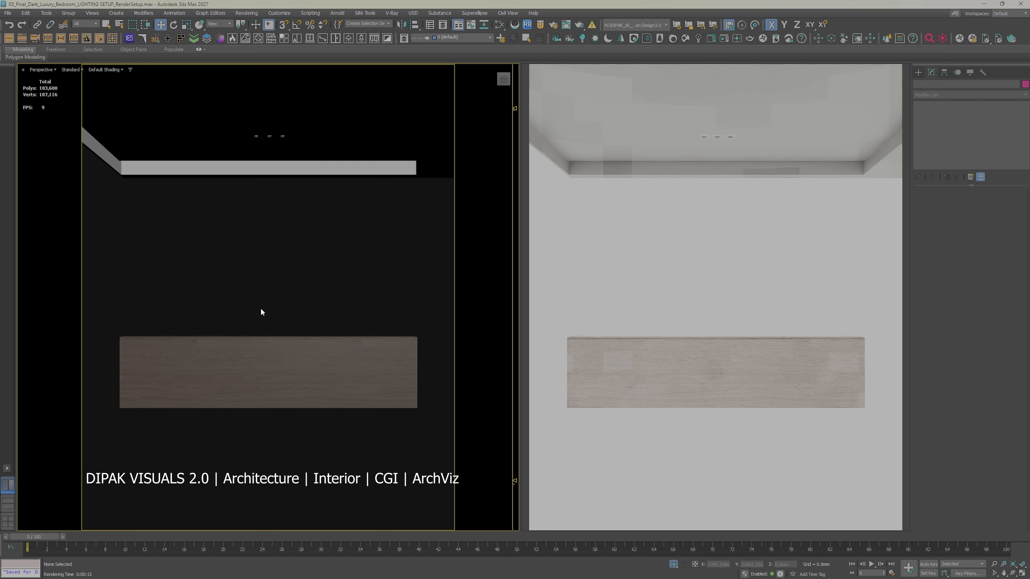
scroll(261, 312, "down", 3)
middle_click_drag(259, 332, 194, 348, "alt")
scroll(191, 348, "up", 3)
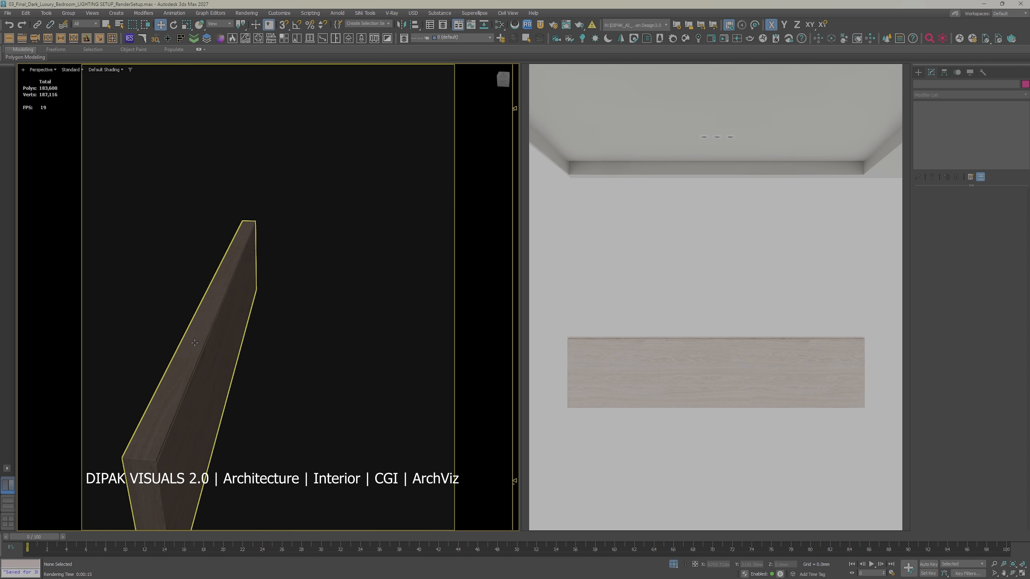
left_click(197, 344)
scroll(205, 342, "down", 3)
middle_click_drag(214, 340, 96, 328, "alt")
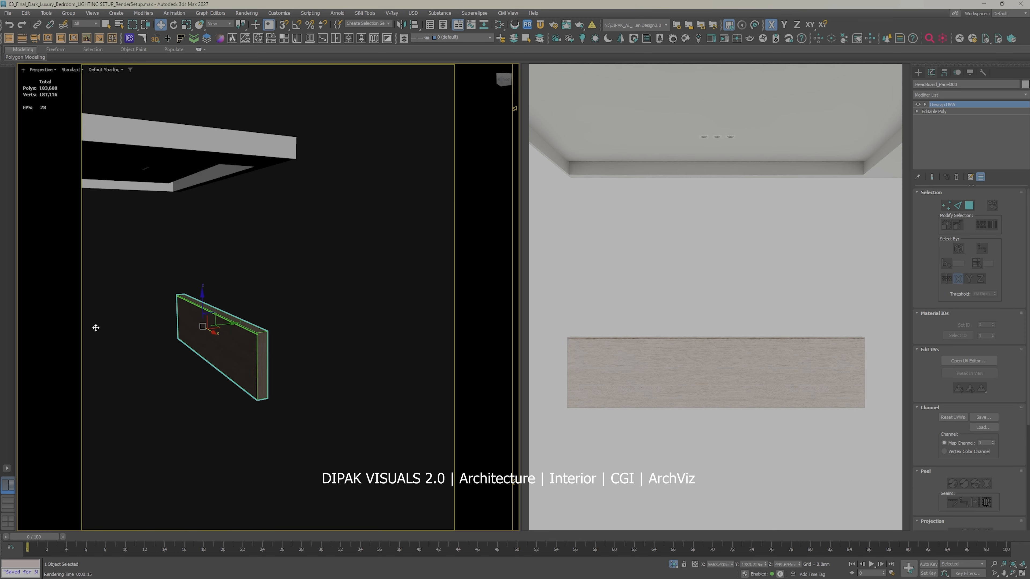
right_click(279, 312)
left_click(295, 237)
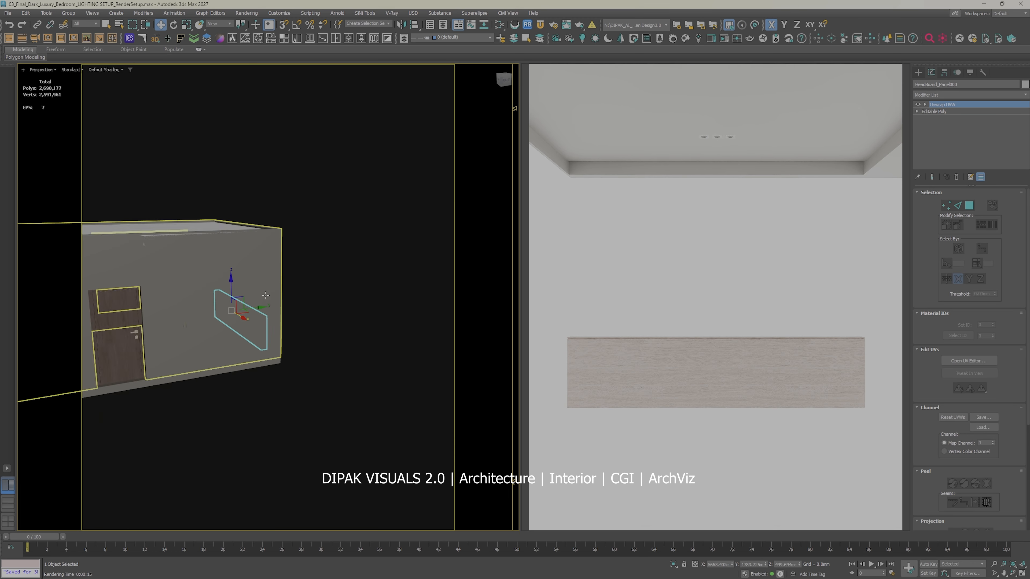
Step: Select the ceiling group from outside the room and isolate it
left_click(233, 297)
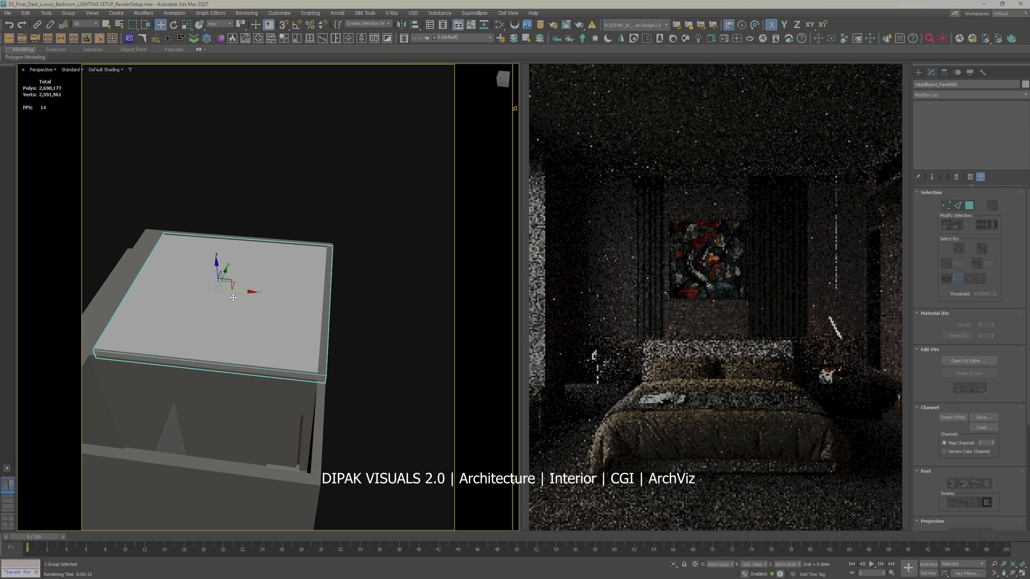
right_click(239, 298)
left_click(265, 217)
middle_click_drag(253, 286, 323, 306, "alt")
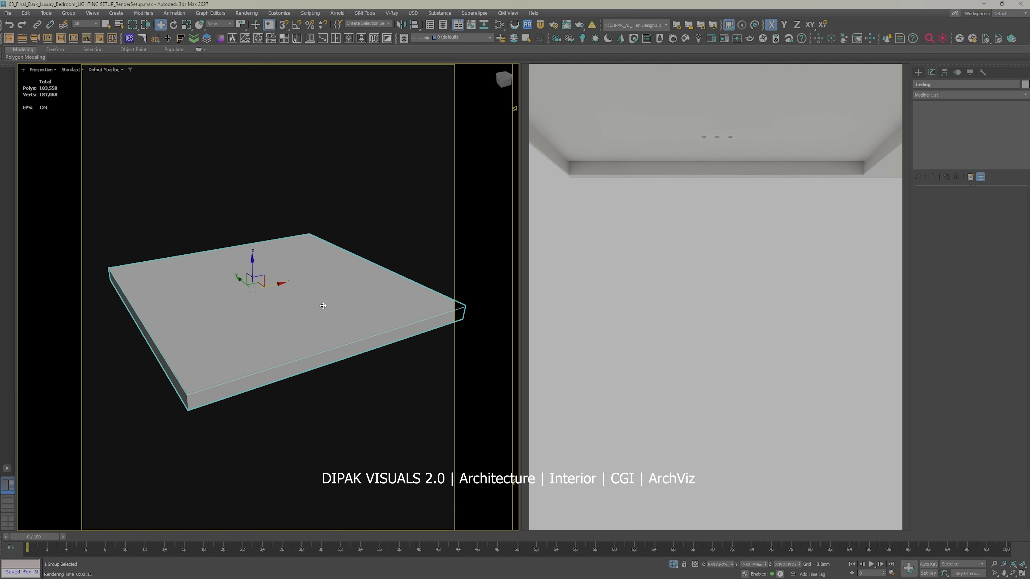
Step: Show the isolated ceiling in a top view with wireframe shading
key("t")
scroll(316, 304, "down", 5)
left_click(339, 255)
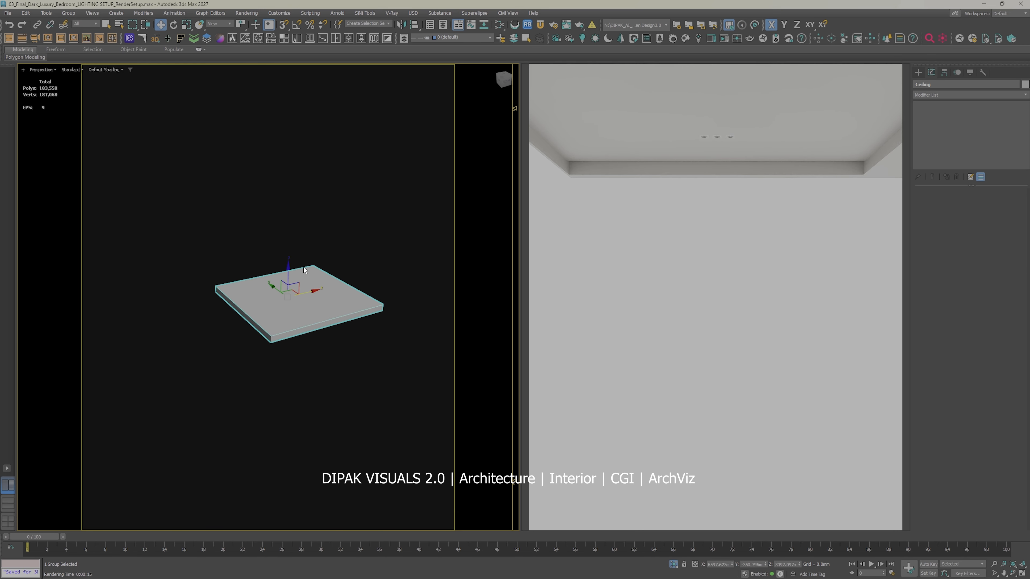
key("t")
scroll(271, 344, "up", 5)
key("F3")
middle_click_drag(301, 373, 281, 250)
Step: Create a rectangular CoronaLight about 3730 mm wide and 75 mm high along the ceiling's upper edge in the top view
left_click(919, 72)
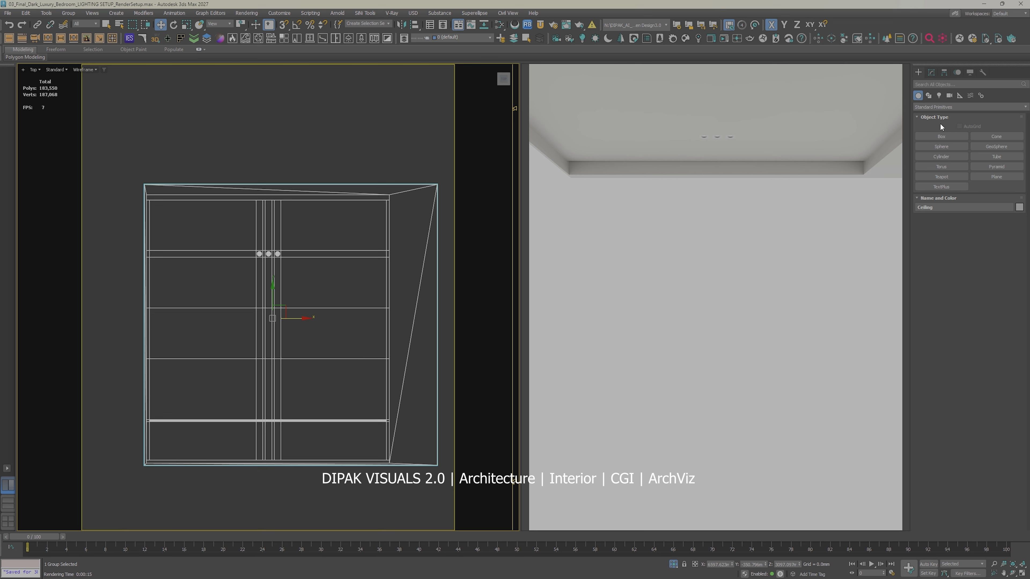
left_click(939, 95)
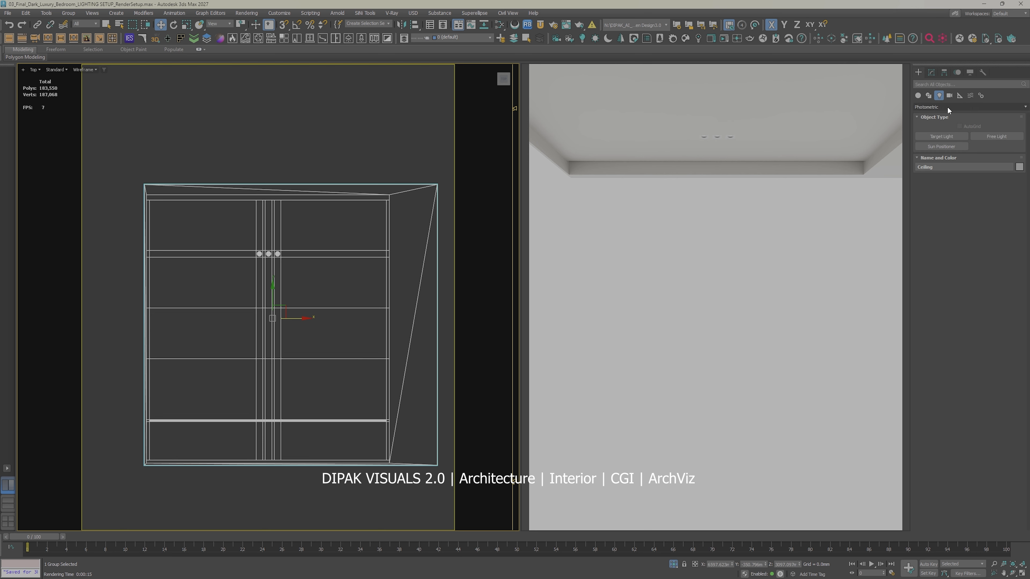
left_click(947, 107)
left_click(935, 130)
left_click(941, 147)
scroll(158, 196, "up", 3)
scroll(105, 192, "down", 4)
middle_click_drag(120, 187, 166, 179)
scroll(140, 181, "up", 2)
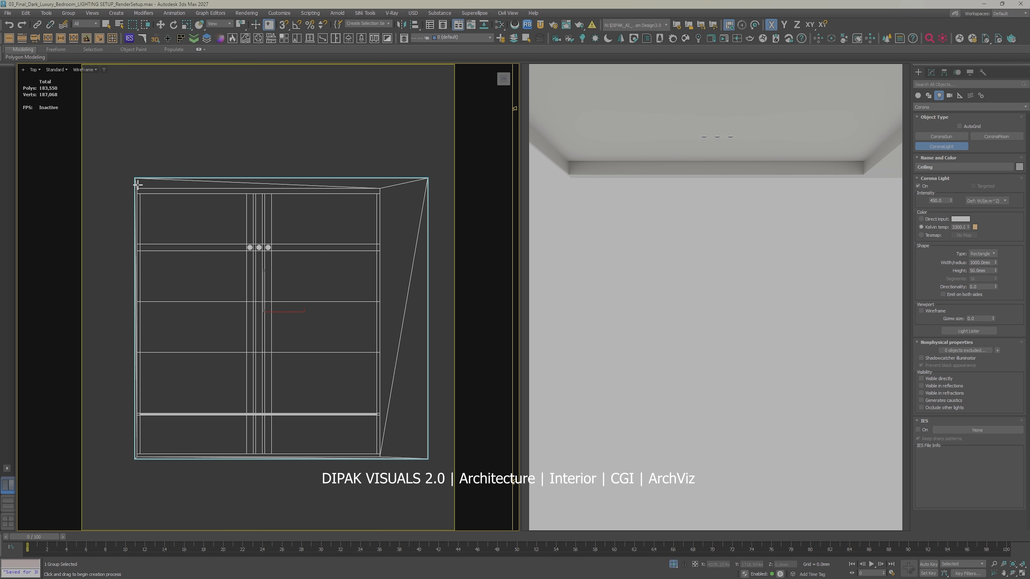
left_click_drag(138, 187, 380, 193)
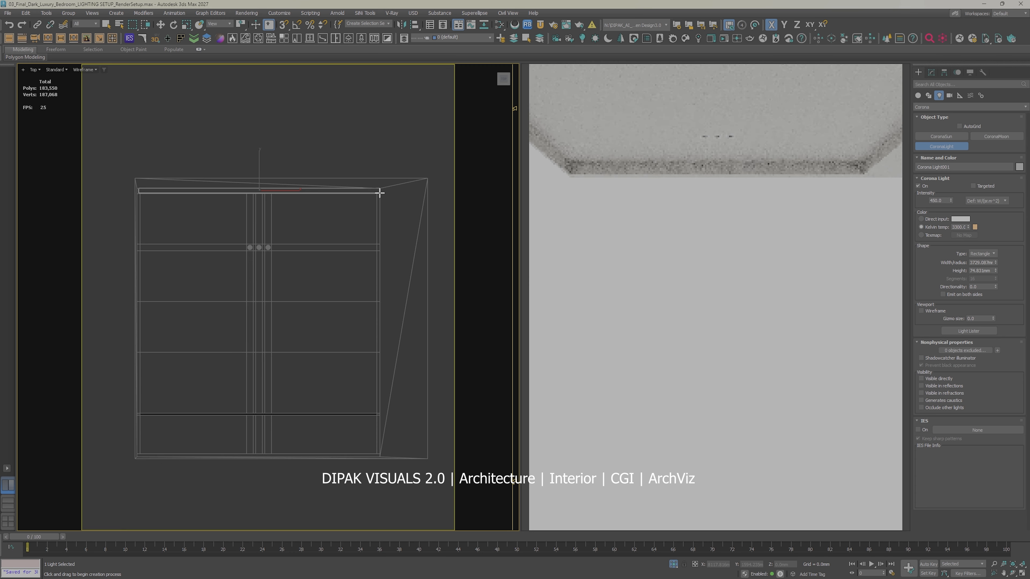
Step: Set the new strip light's height to 50 mm and move it between the ceiling's outer border and the inner recess edge
key("w")
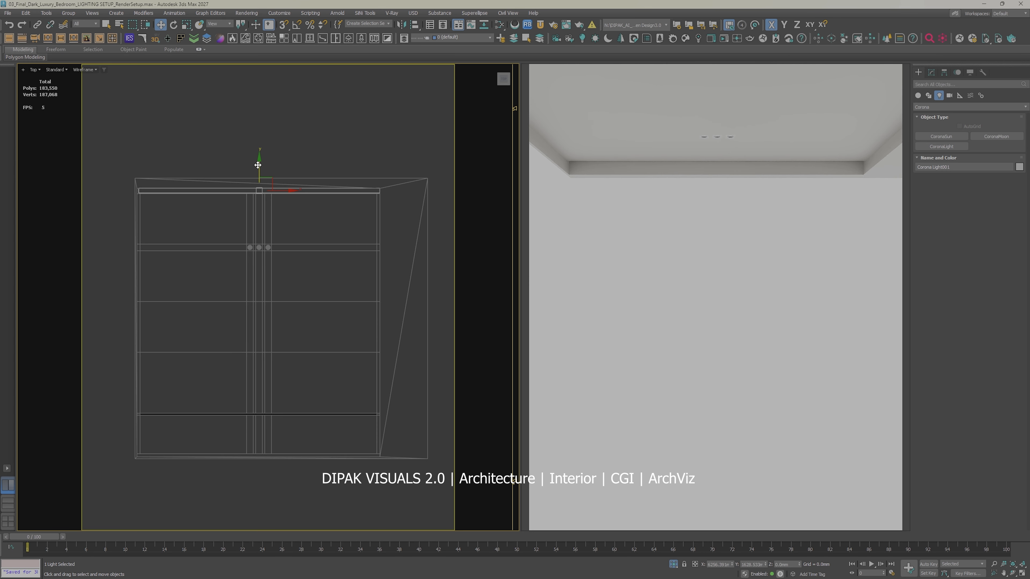
left_click_drag(262, 161, 262, 156)
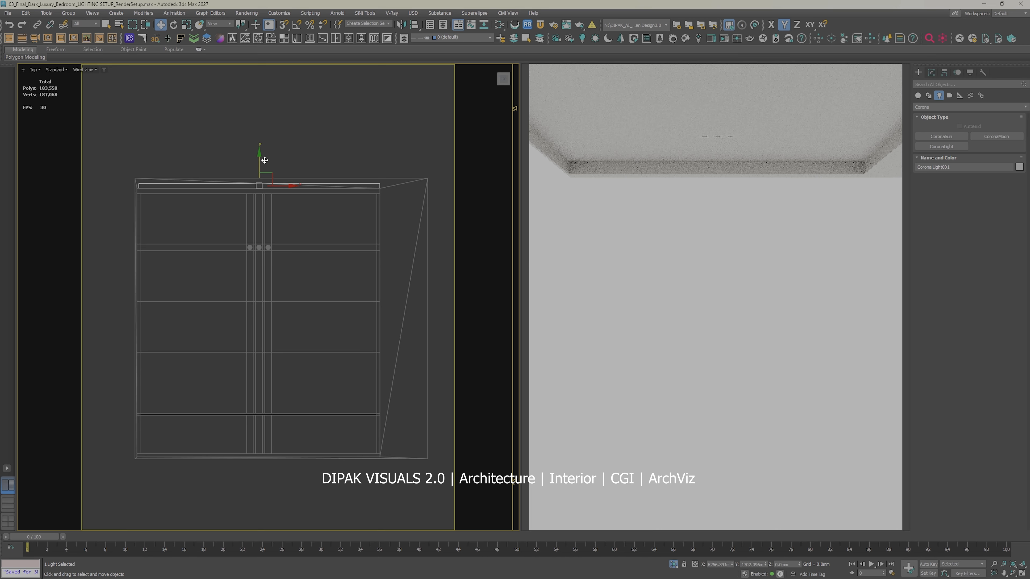
left_click(930, 72)
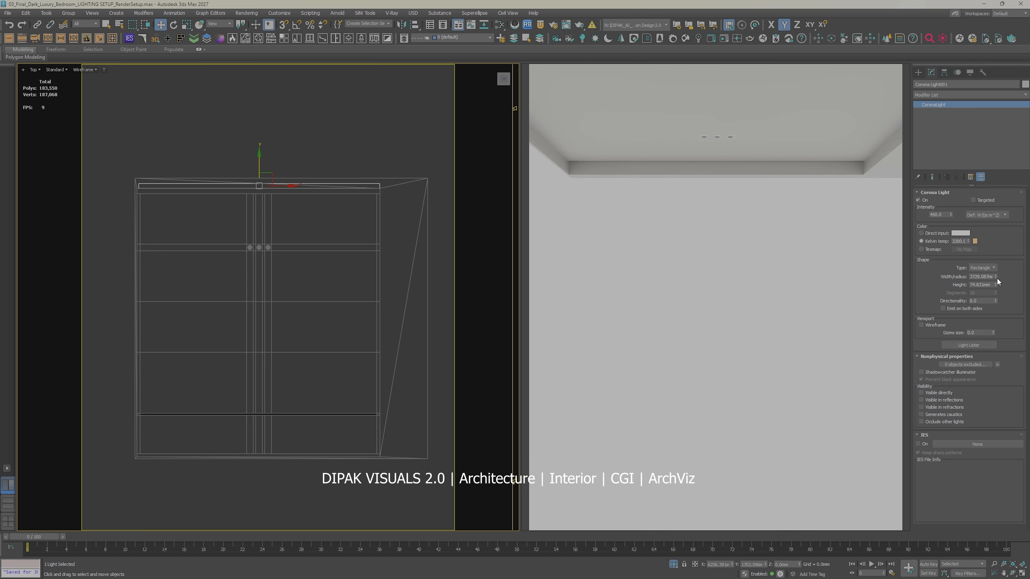
left_click_drag(995, 286, 996, 298)
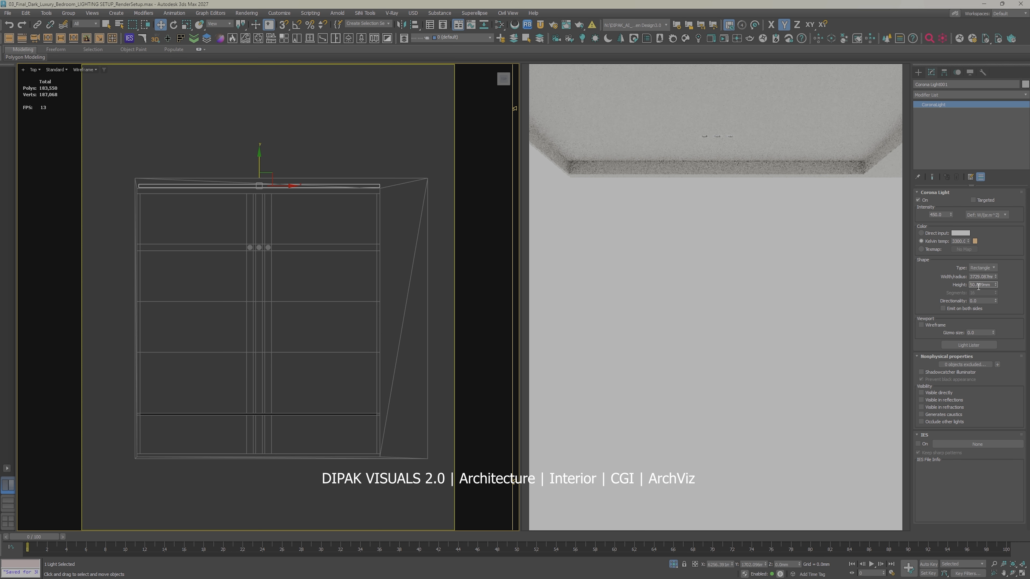
type("50")
key("Return")
left_click_drag(280, 186, 279, 186)
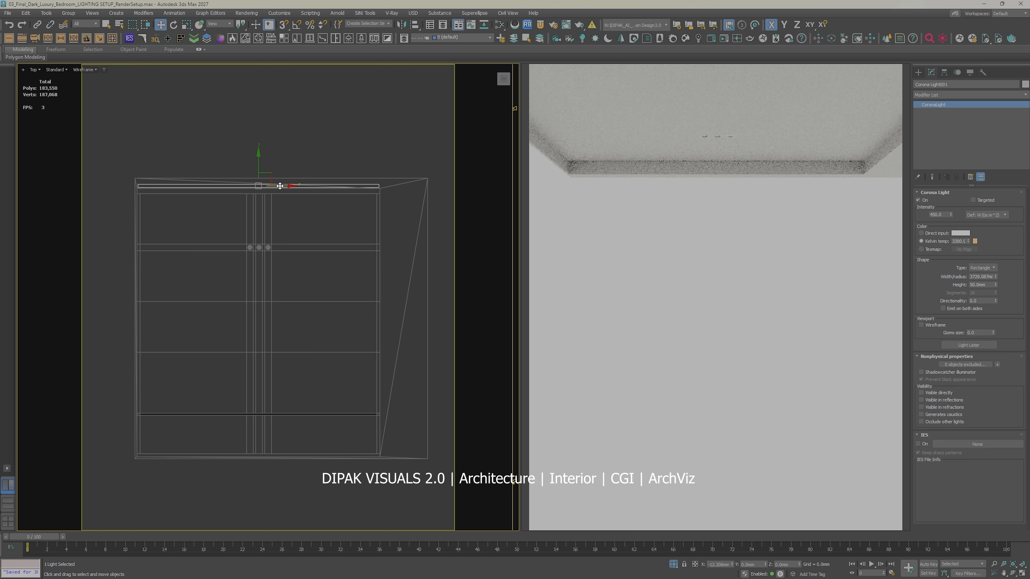
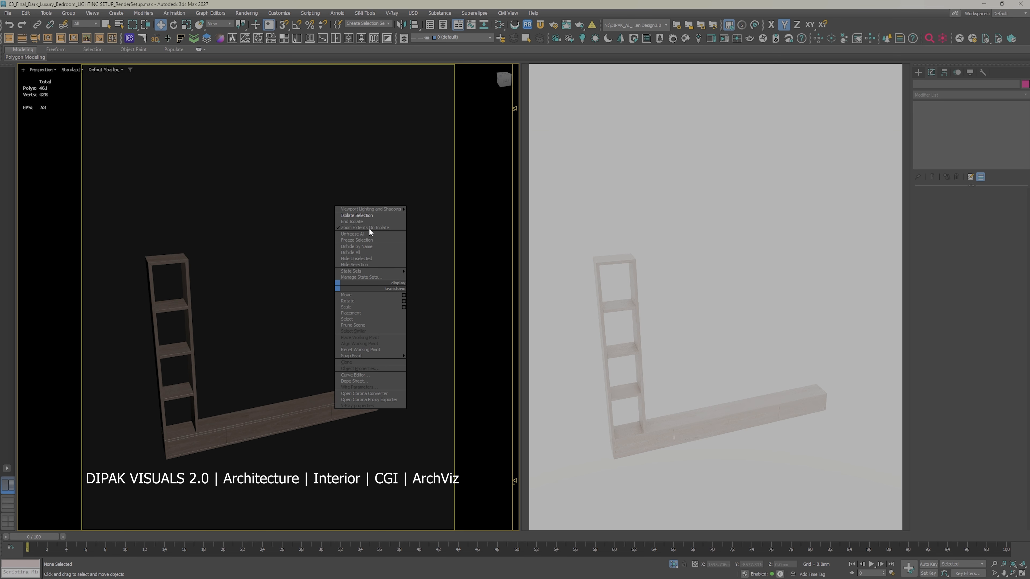
Step: Unhide all objects and view the room through Corona Camera003
right_click(349, 254)
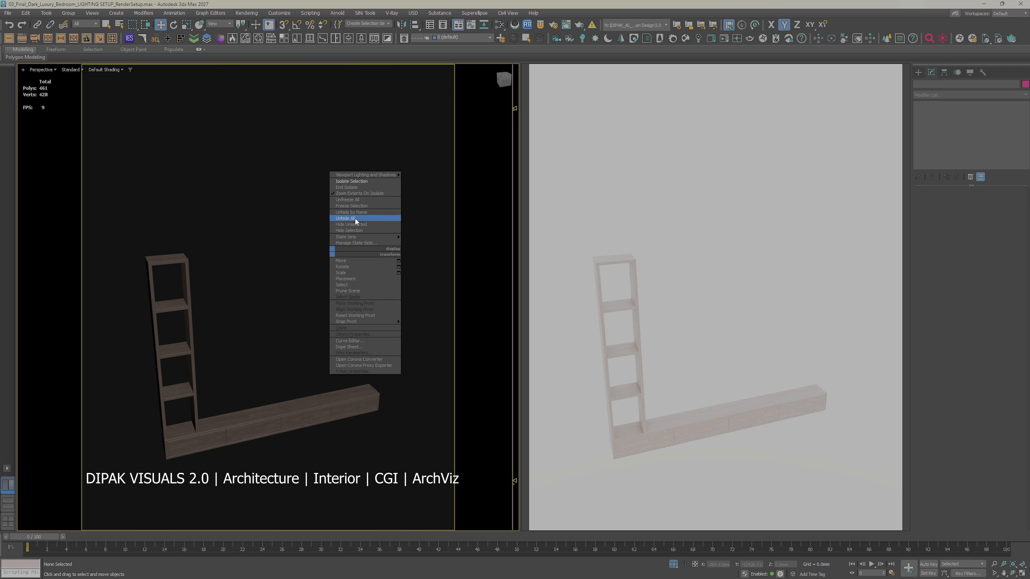
left_click(355, 218)
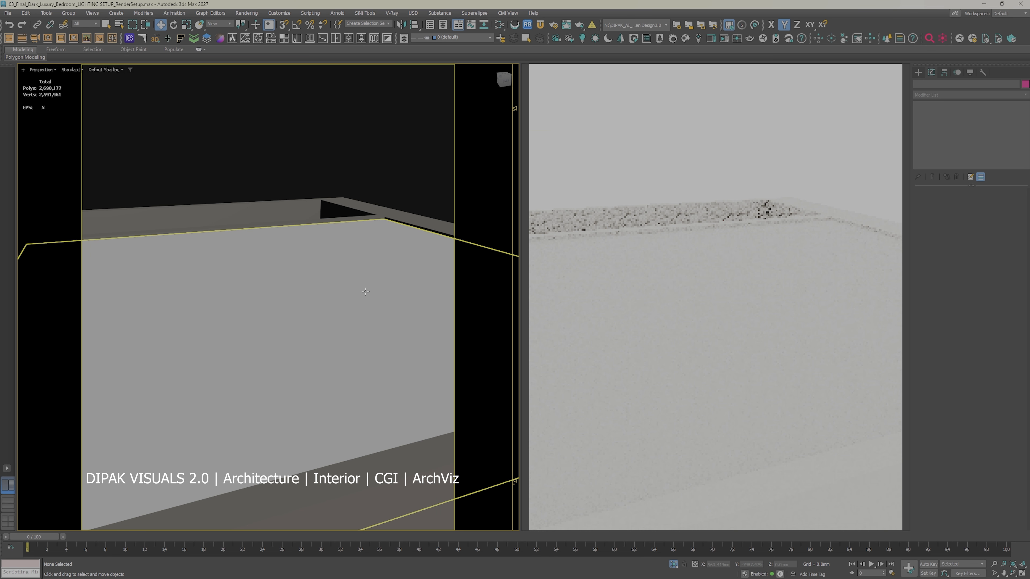
key("c")
double_click(503, 236)
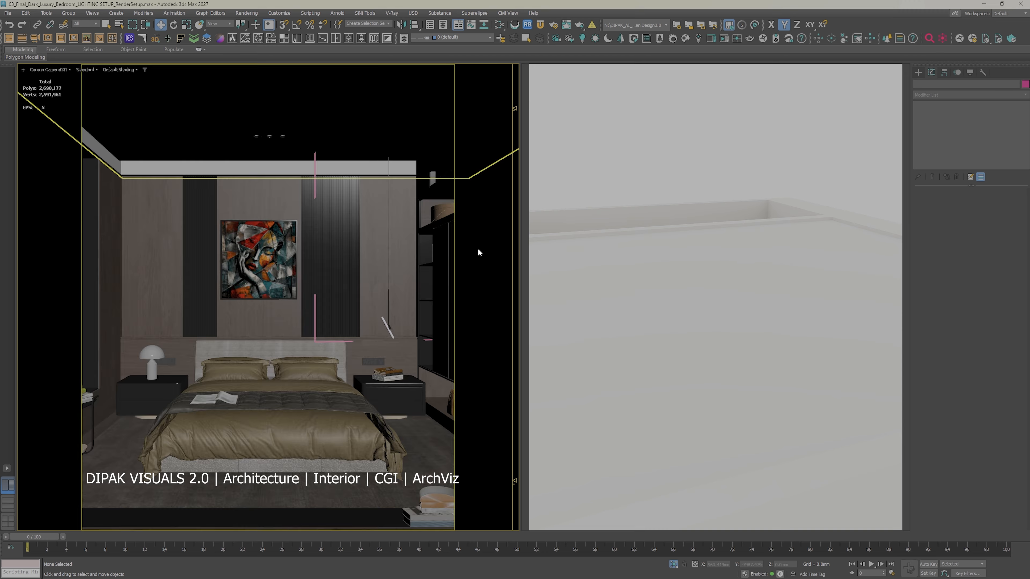
key("c")
double_click(504, 245)
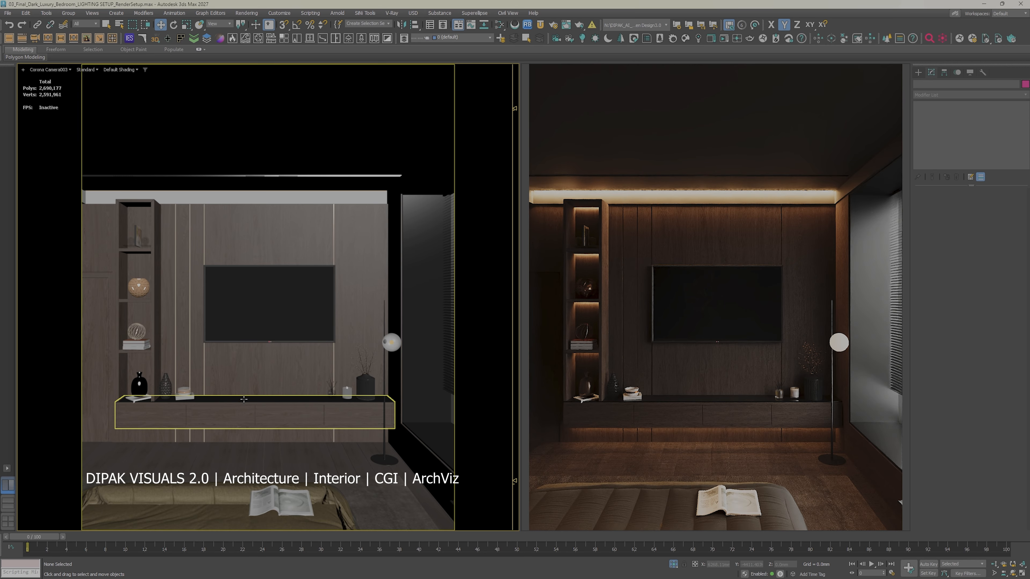
Step: In wireframe, restrict selection to lights and set the strip light beneath the TV console to an intensity of 250
key("F3")
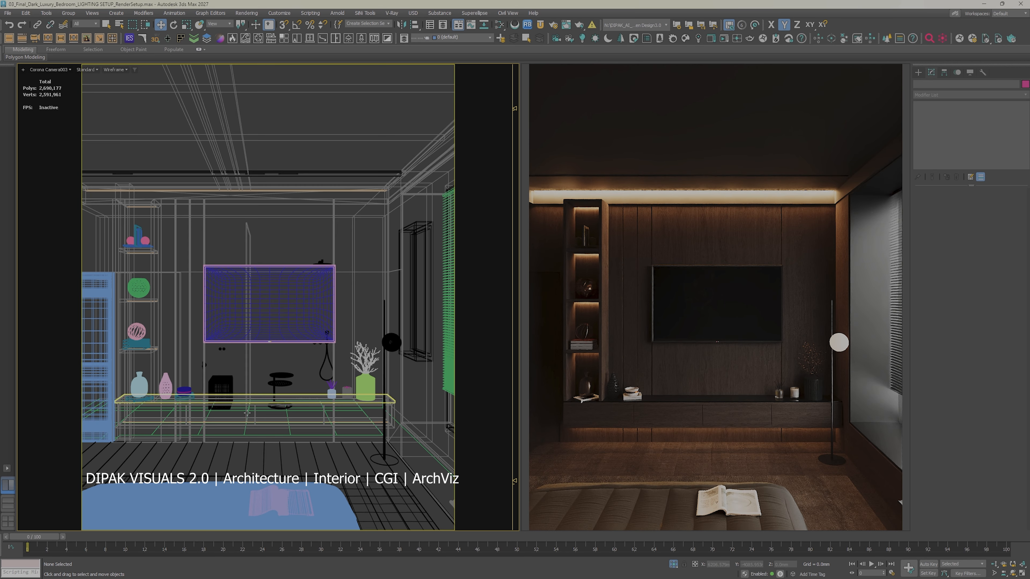
left_click(90, 27)
left_click(90, 50)
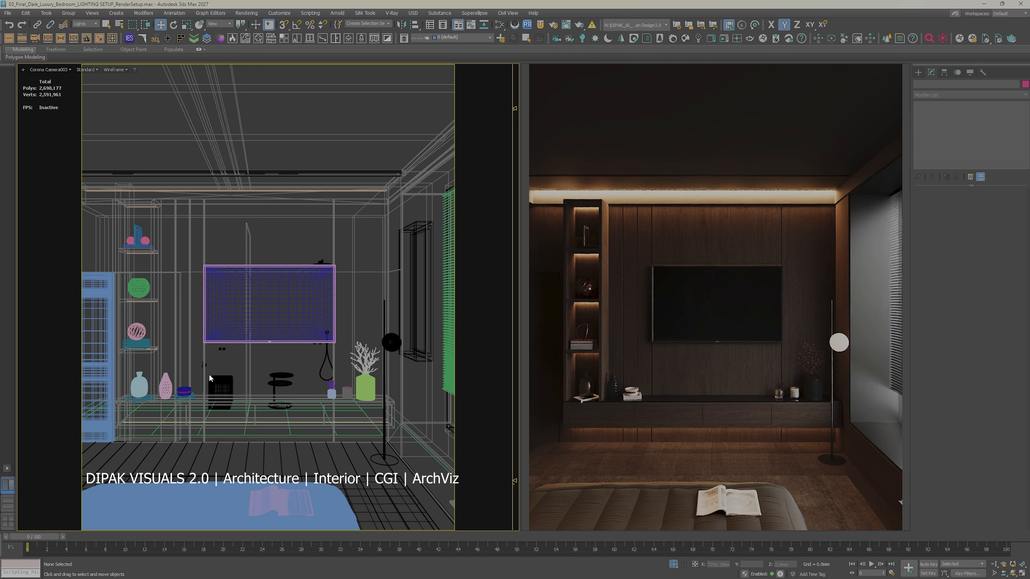
left_click(226, 421)
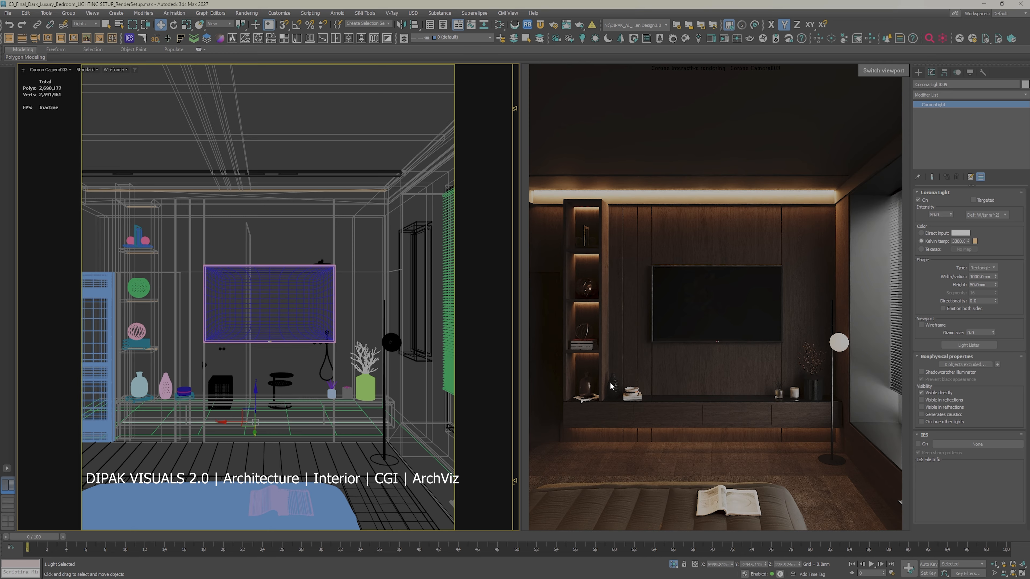
left_click(946, 215)
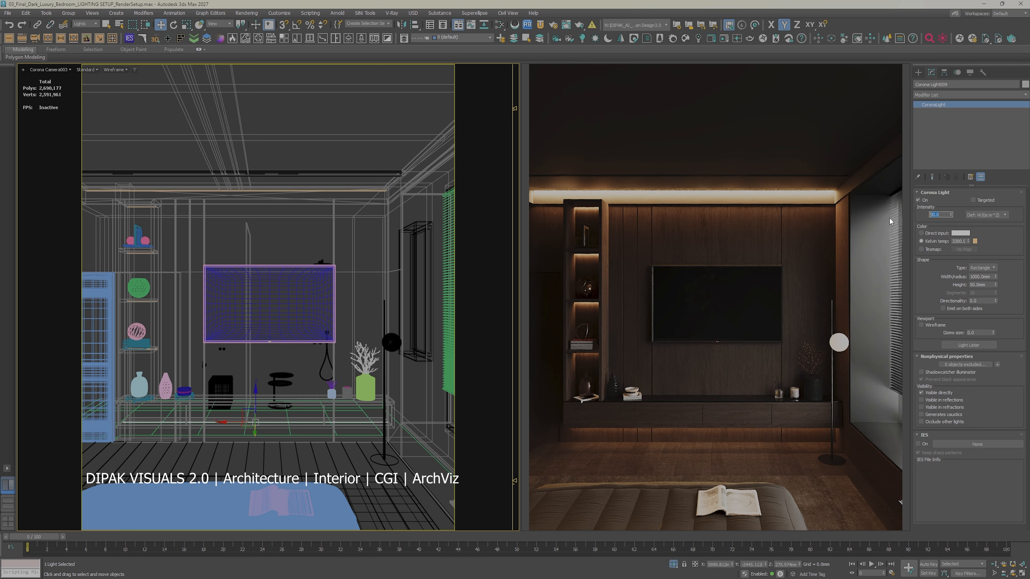
type("300")
key("Return")
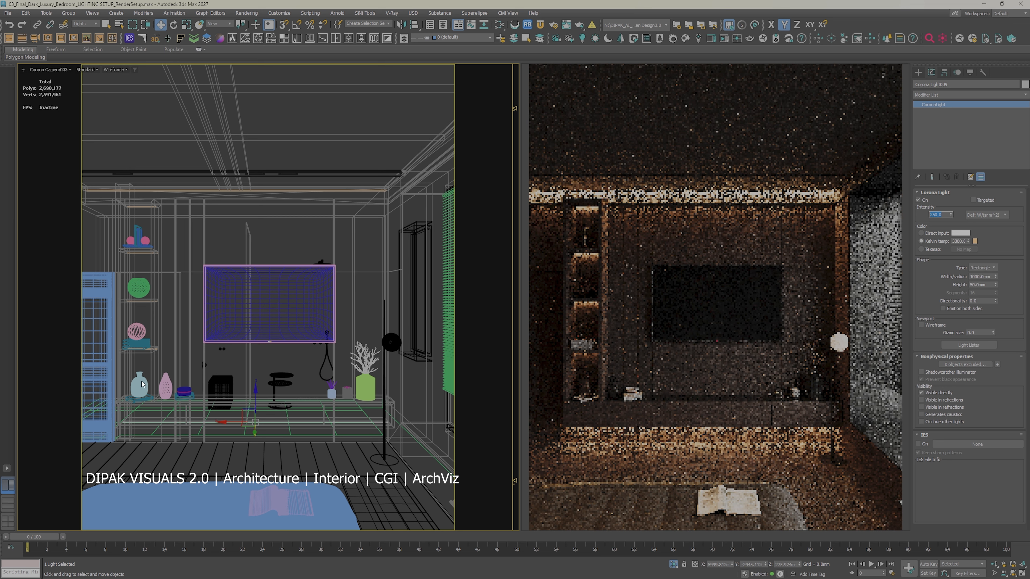
type("250")
key("Return")
Step: Set the intensity of the vertical shelf unit's lights to 150 and deselect them
left_click(141, 301)
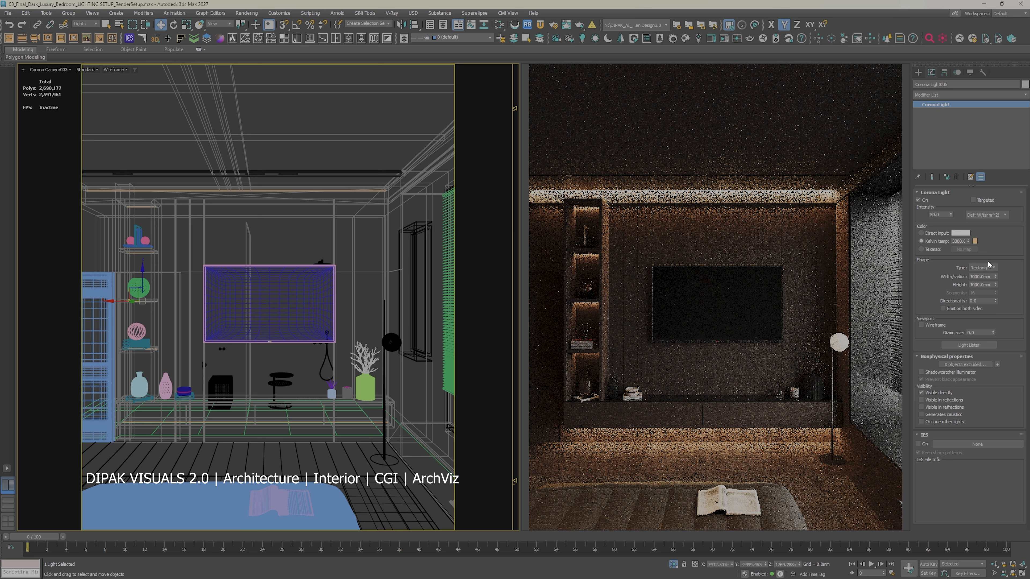
double_click(940, 214)
type("150")
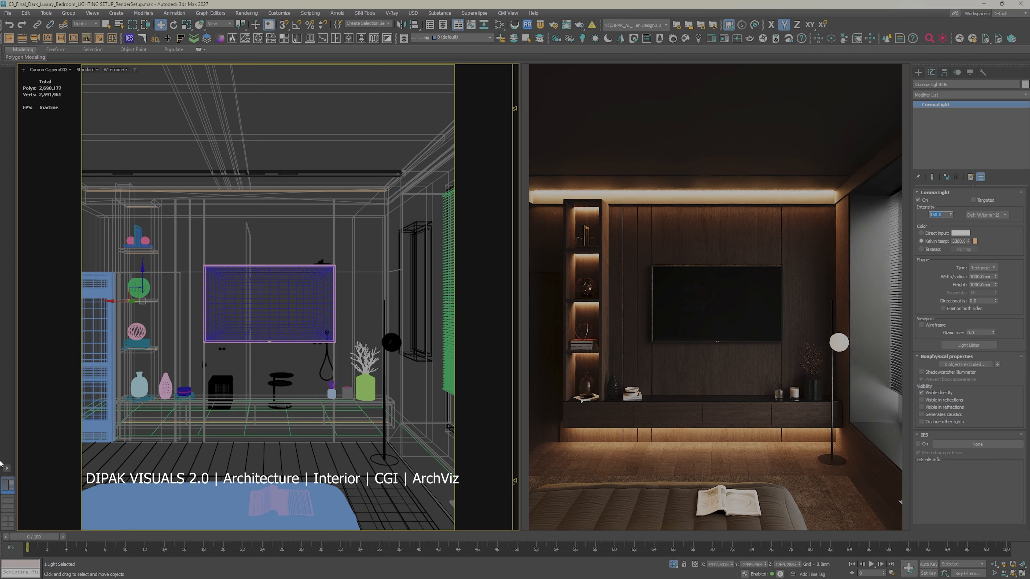
left_click(218, 457)
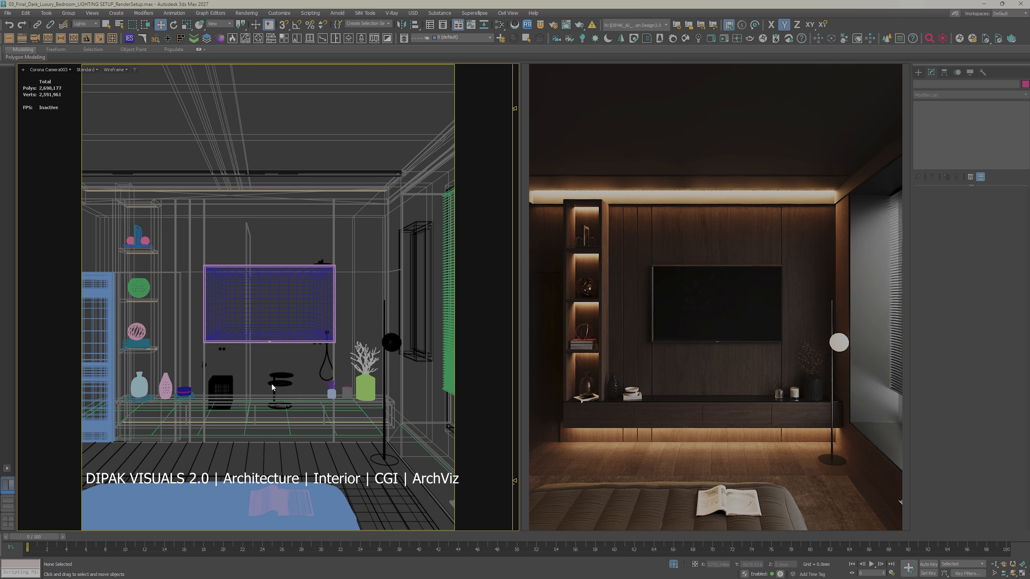
Step: View the bed wall through Corona Camera004 with default shading
key("c")
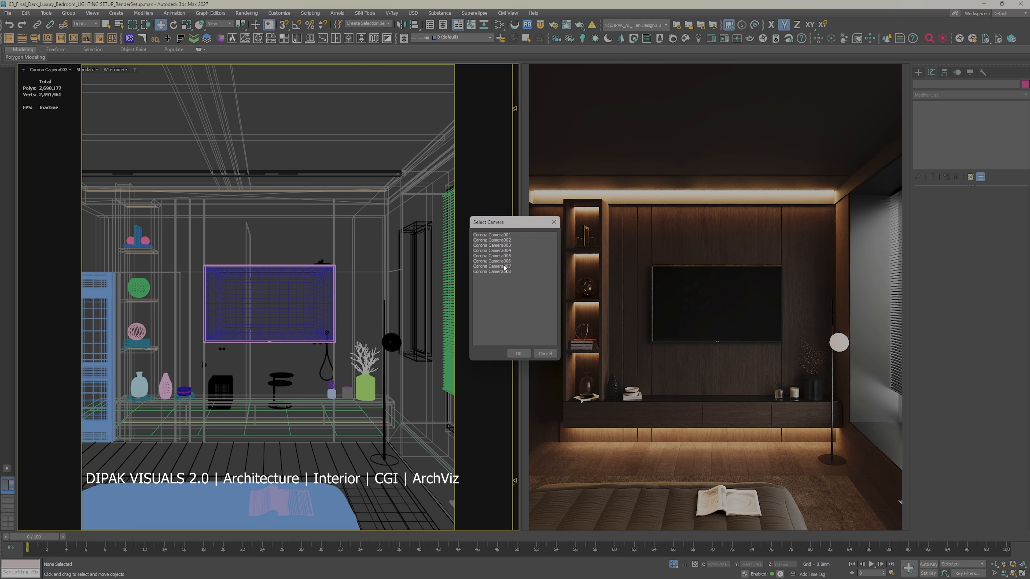
double_click(499, 251)
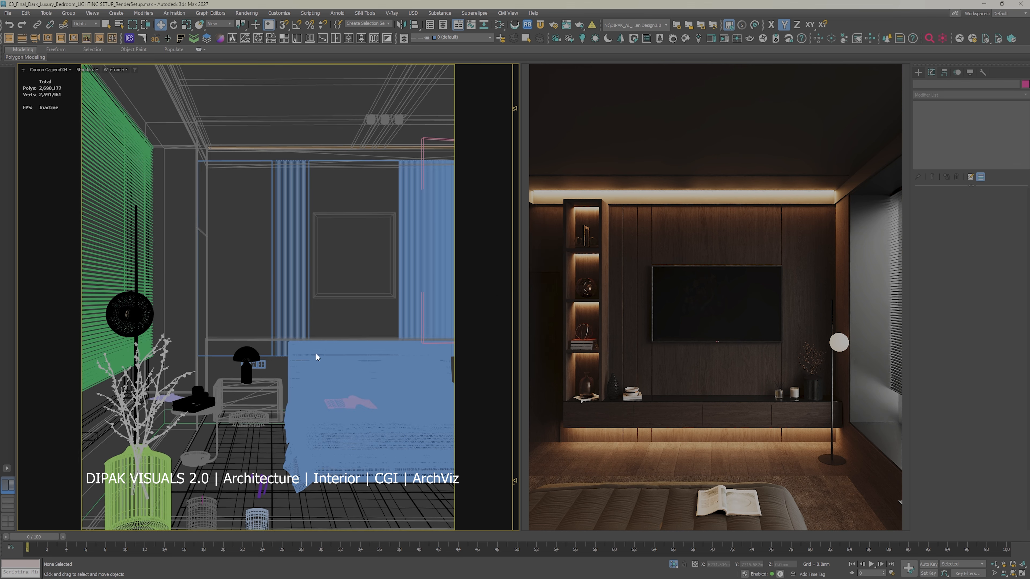
key("F3")
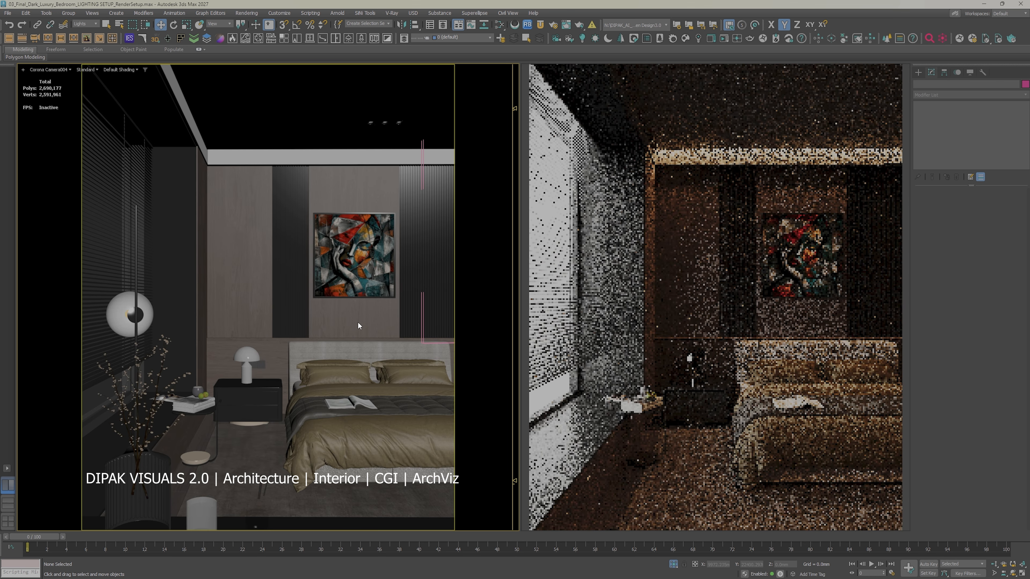
Step: Make all object types selectable again and isolate the wall panels behind the bed
left_click(86, 23)
left_click(86, 35)
left_click(271, 350)
right_click(272, 350)
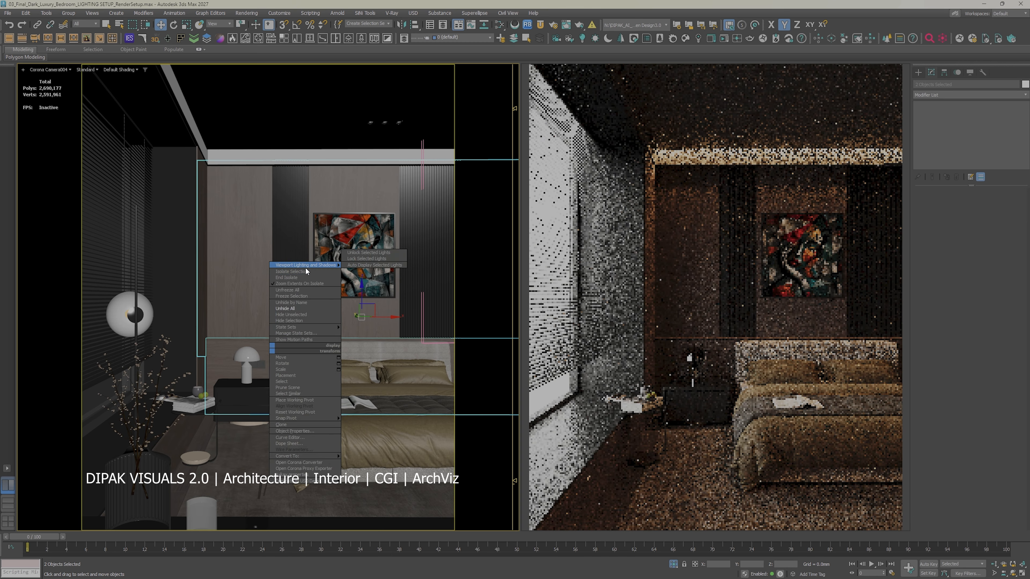
left_click(305, 271)
left_click(128, 378)
Step: Select the low headboard panel in a perspective view from above and add an Edit Poly modifier to it
key("p")
middle_click_drag(207, 377, 248, 319, "alt")
scroll(248, 319, "up", 4)
scroll(247, 319, "down", 2)
mouse_move(247, 318)
middle_mouse_down("alt")
mouse_move(282, 314)
mouse_move(255, 330)
middle_mouse_up("alt")
left_click(255, 329)
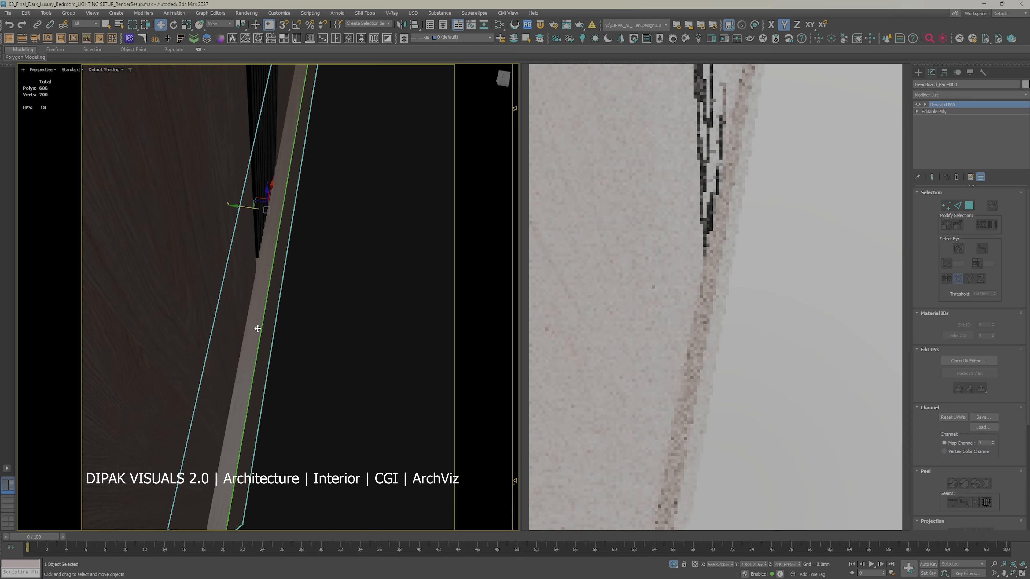
scroll(255, 329, "down", 3)
middle_click_drag(338, 376, 359, 357, "alt")
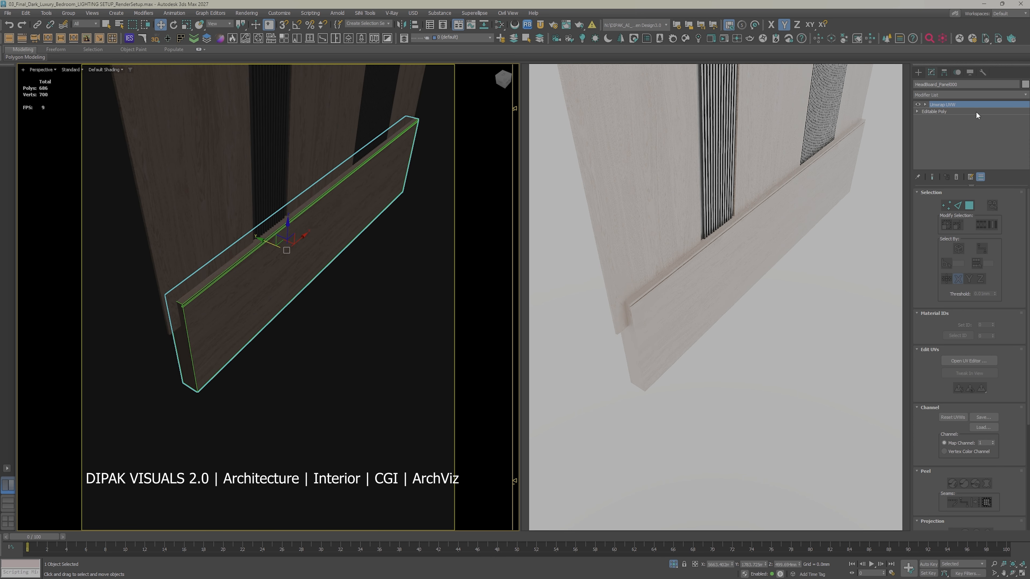
left_click(952, 95)
type("E")
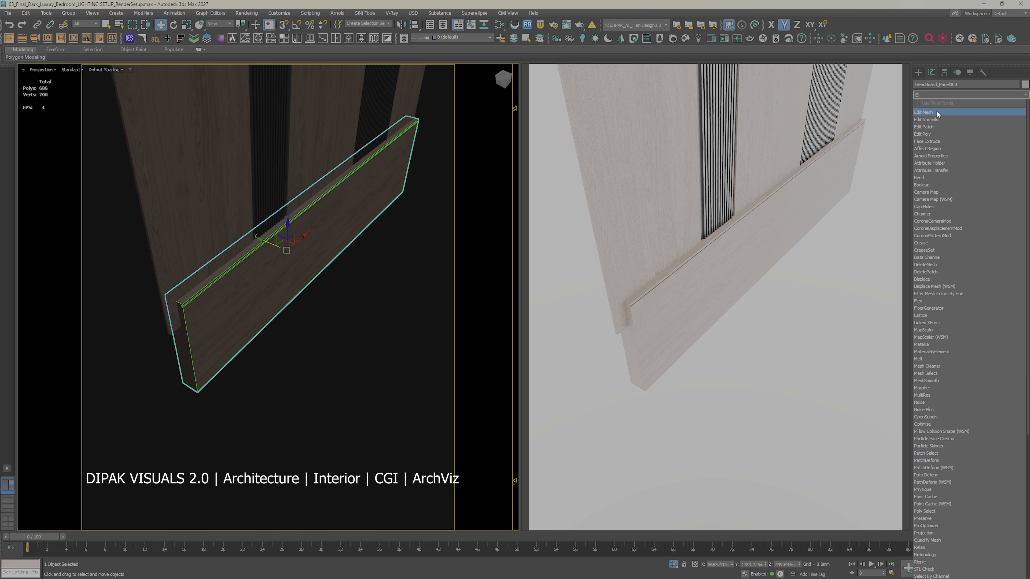
left_click(928, 135)
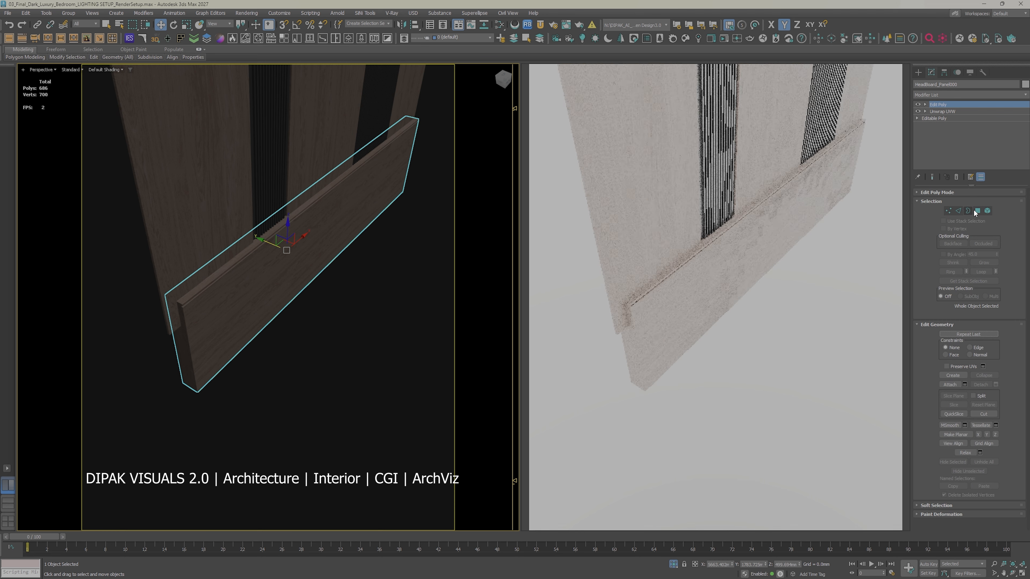
Step: Select the headboard panel's top polygon and create an outside plane light from it with Auto Light
key("4")
left_click(284, 220)
middle_click_drag(358, 254, 391, 218, "alt")
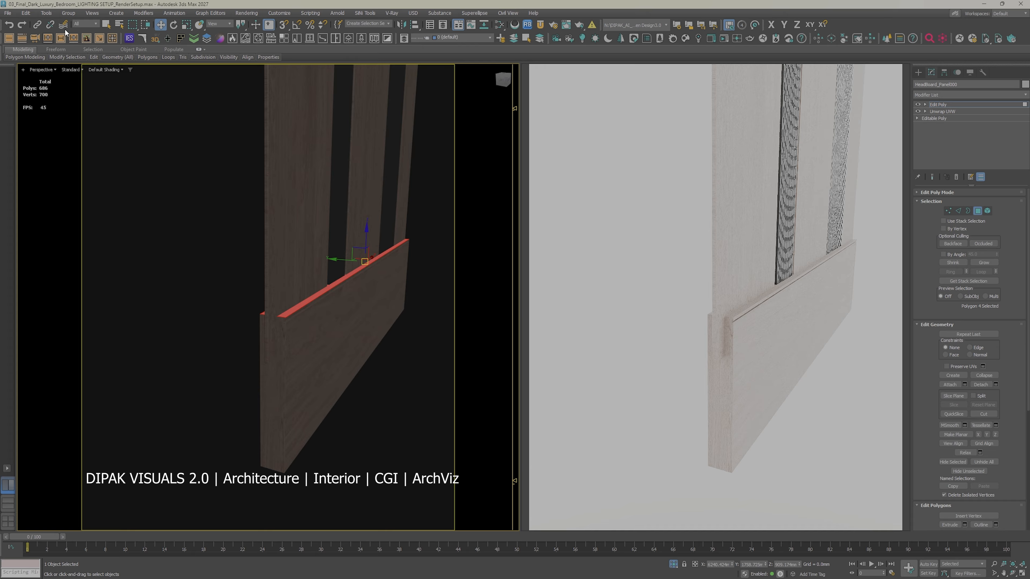
left_click(111, 39)
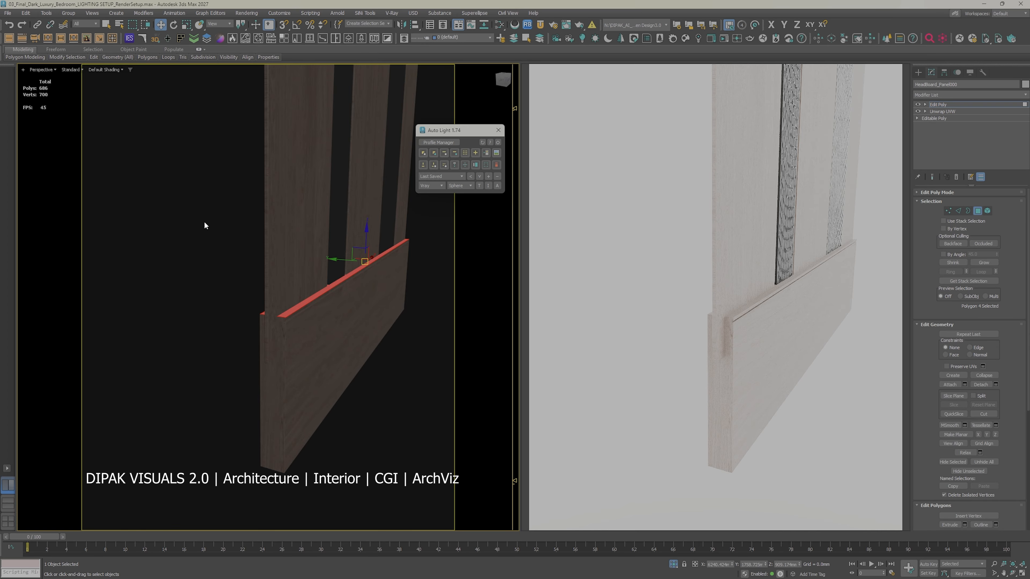
left_click(434, 152)
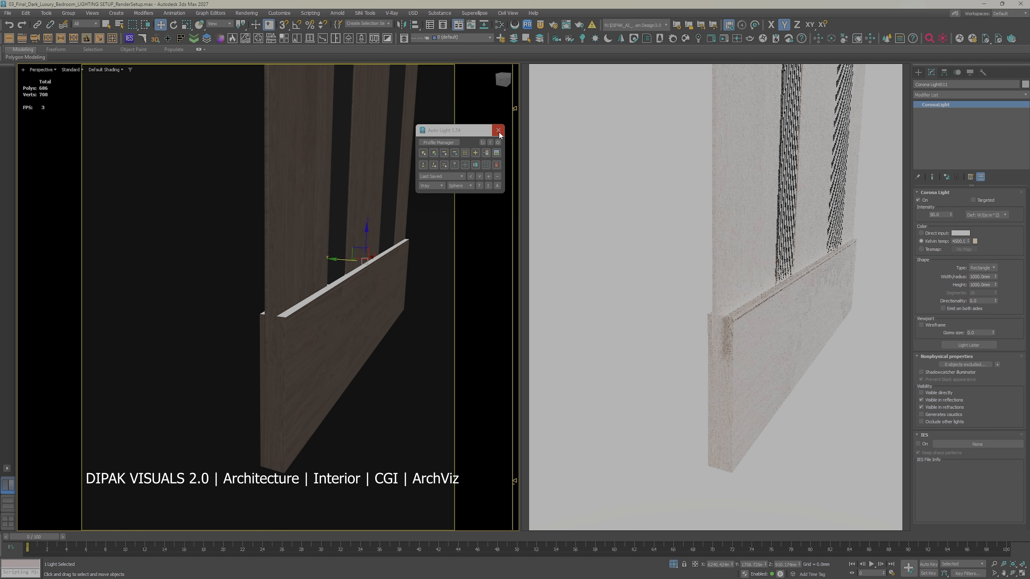
Step: Set the new headboard light's Kelvin temperature to 3300 and its intensity to 150
double_click(958, 241)
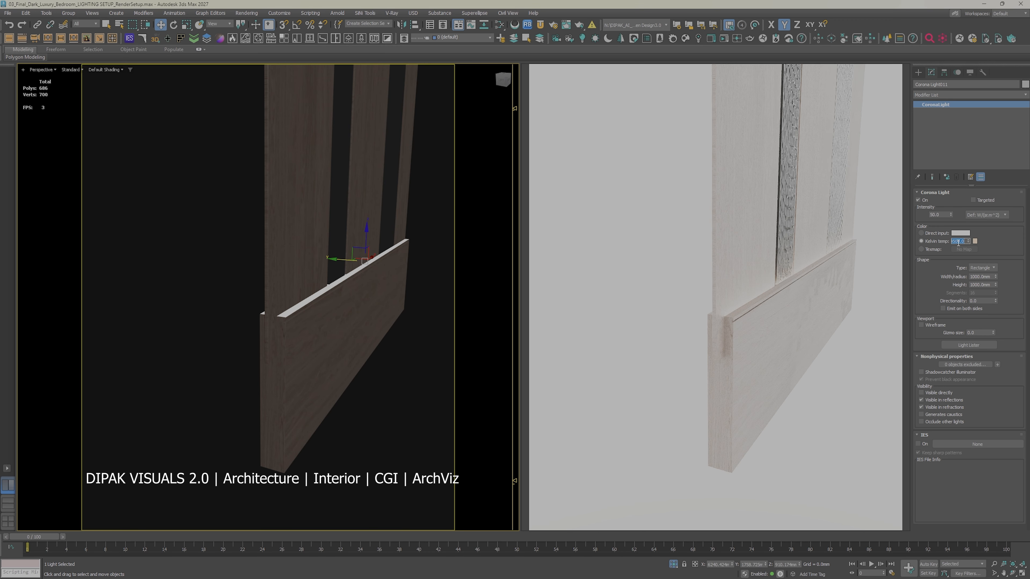
type("3300")
key("Return")
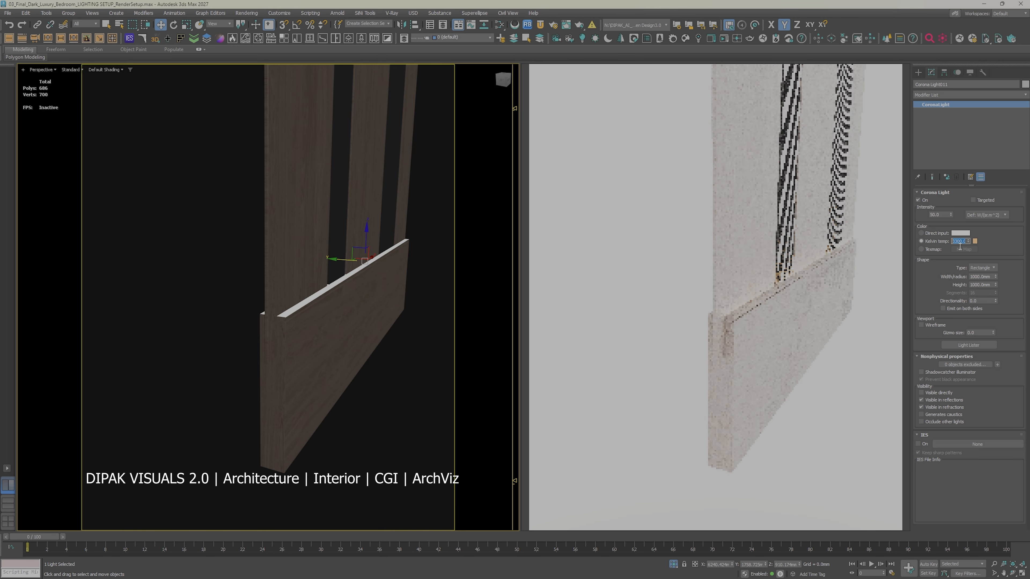
double_click(943, 215)
type("150")
key("Return")
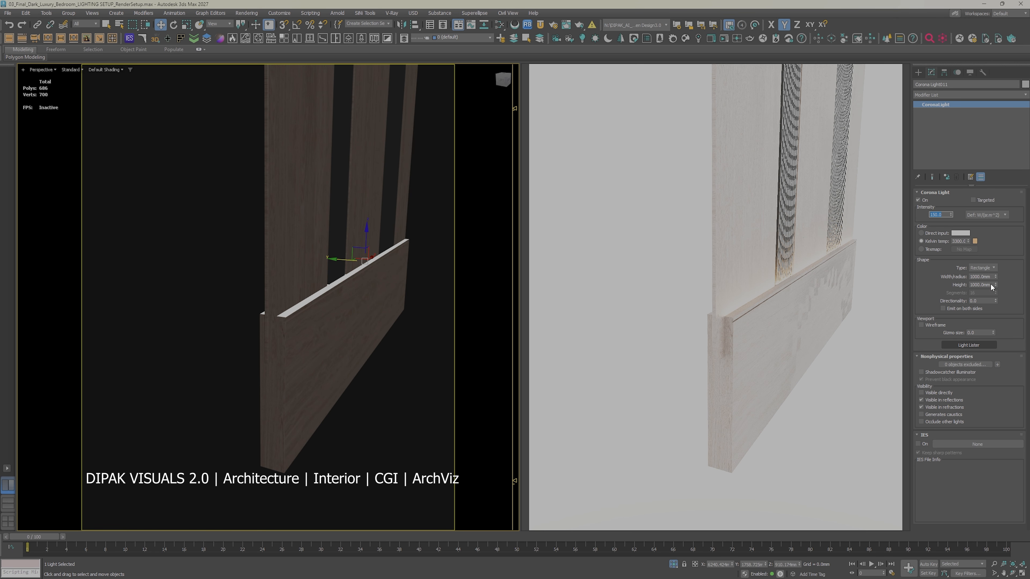
Step: Try a height of 50 mm for the headboard light, then undo the change
double_click(992, 285)
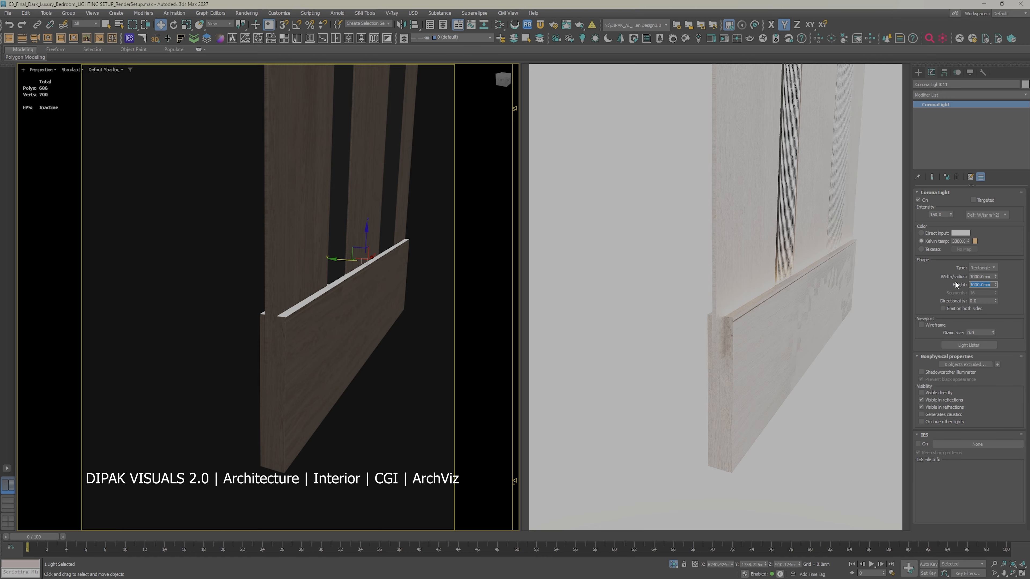
type("50")
key("Return")
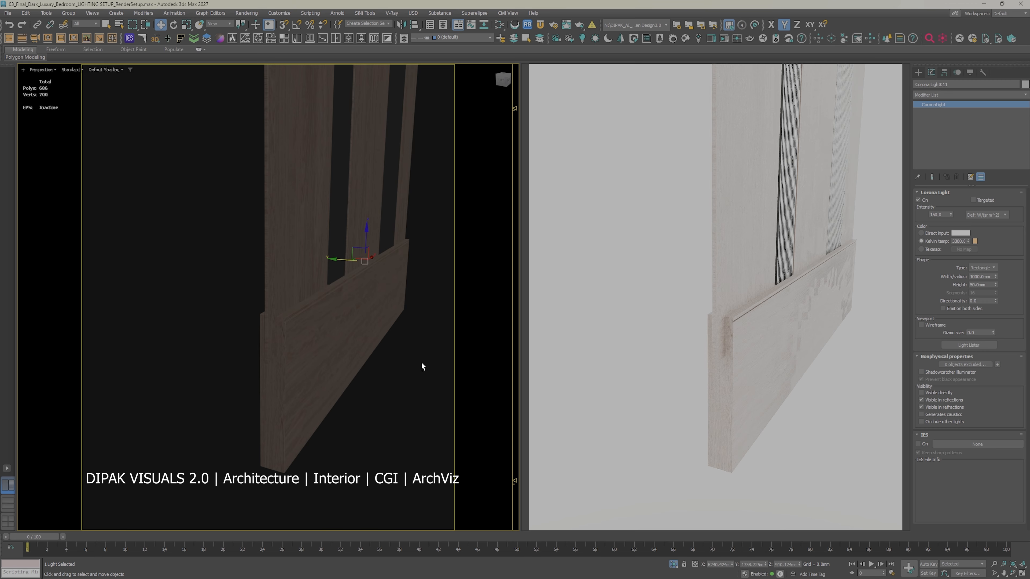
key("ctrl+z")
Step: Try a width of 50 mm for the headboard light
double_click(993, 277)
type("15")
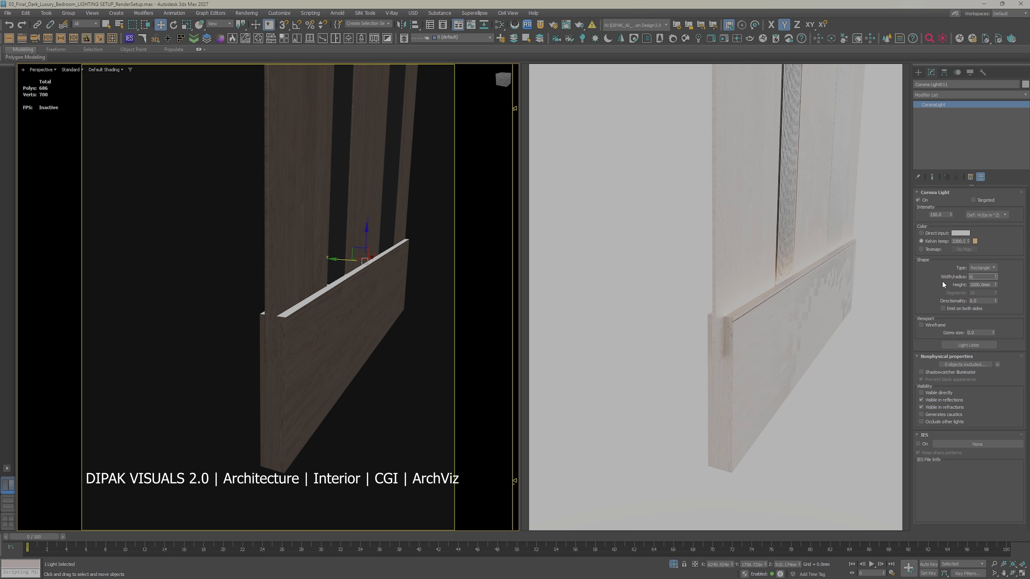
type("50")
key("Return")
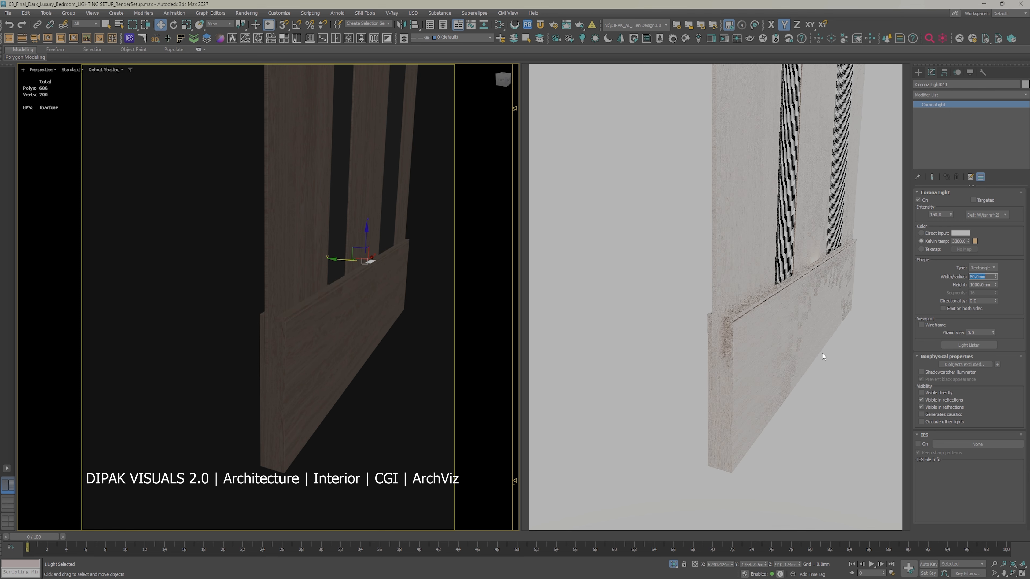
Step: Make the headboard light directly visible and turn off its visibility in reflections and refractions
left_click(932, 407)
left_click(933, 401)
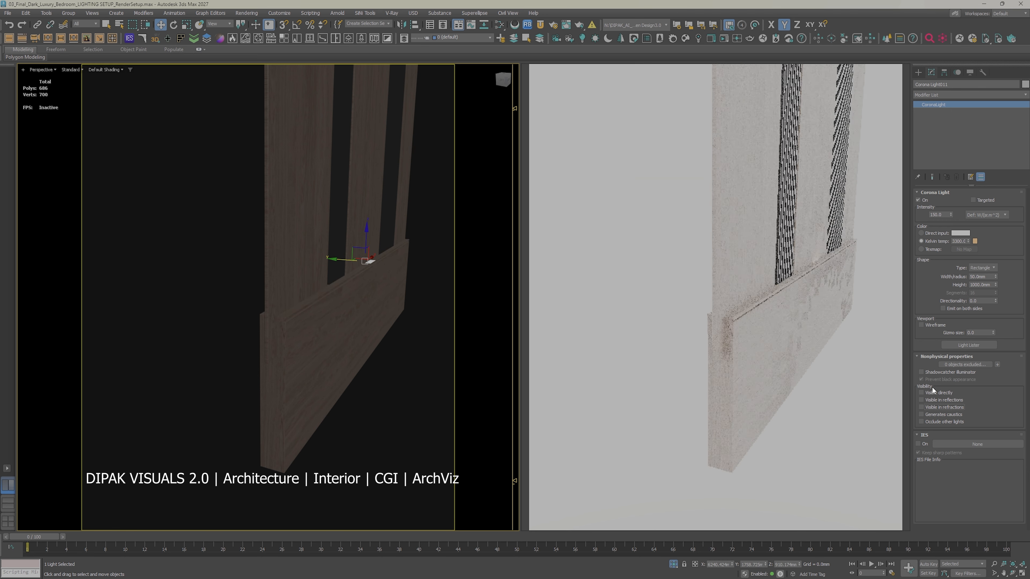
left_click(932, 393)
Step: Set the headboard light's width to 1000 mm
scroll(385, 363, "up", 5)
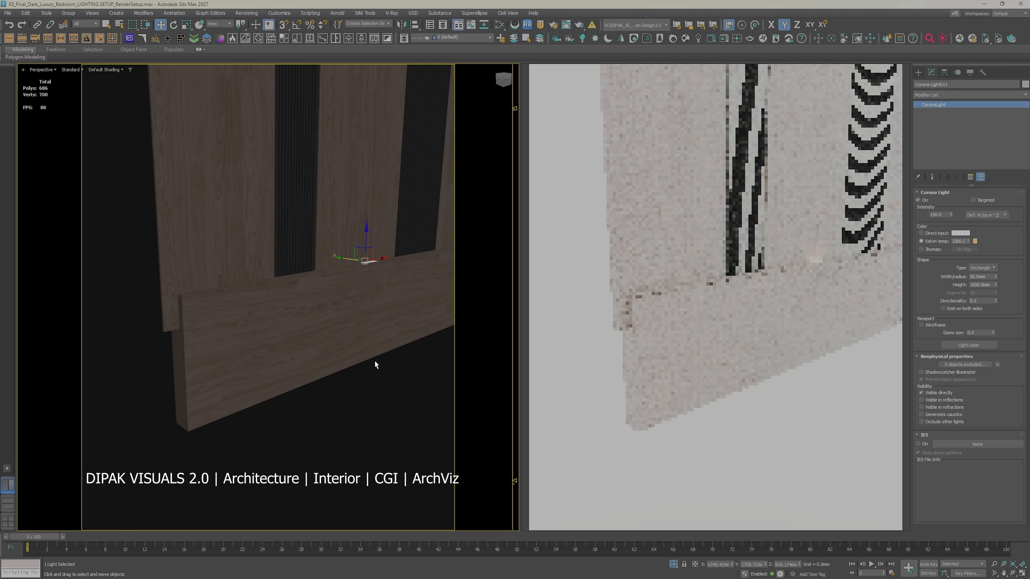
left_click_drag(988, 277, 915, 279)
type("1000")
key("Return")
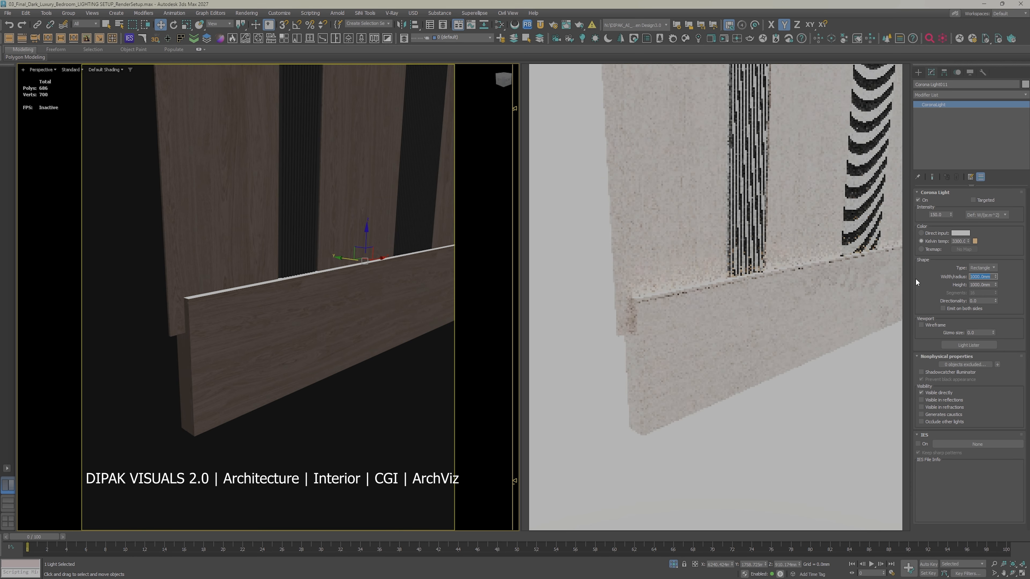
Step: Set the headboard light's height to 50 mm
middle_click_drag(298, 395, 374, 379, "alt")
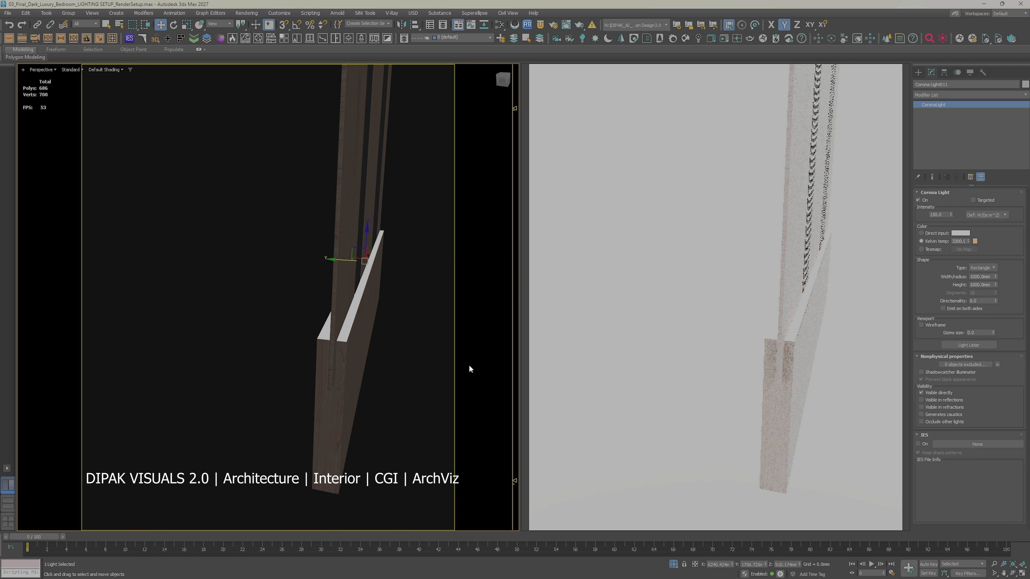
left_click(992, 284)
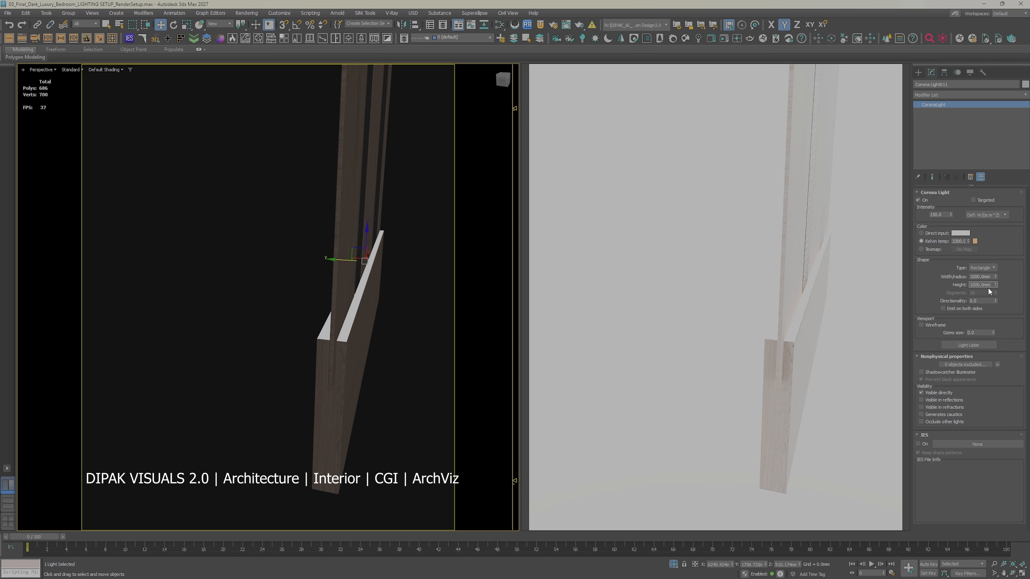
type("50")
key("Return")
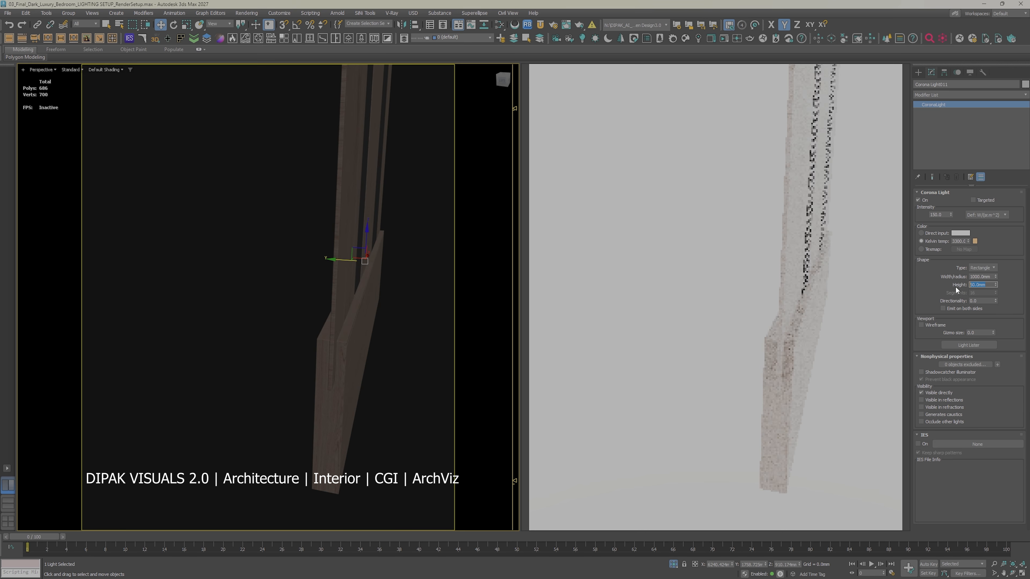
Step: Shift the headboard light slightly along Y within the gap behind the headboard panel's upper edge
middle_click_drag(349, 397, 340, 290, "alt")
left_click_drag(345, 259, 351, 259)
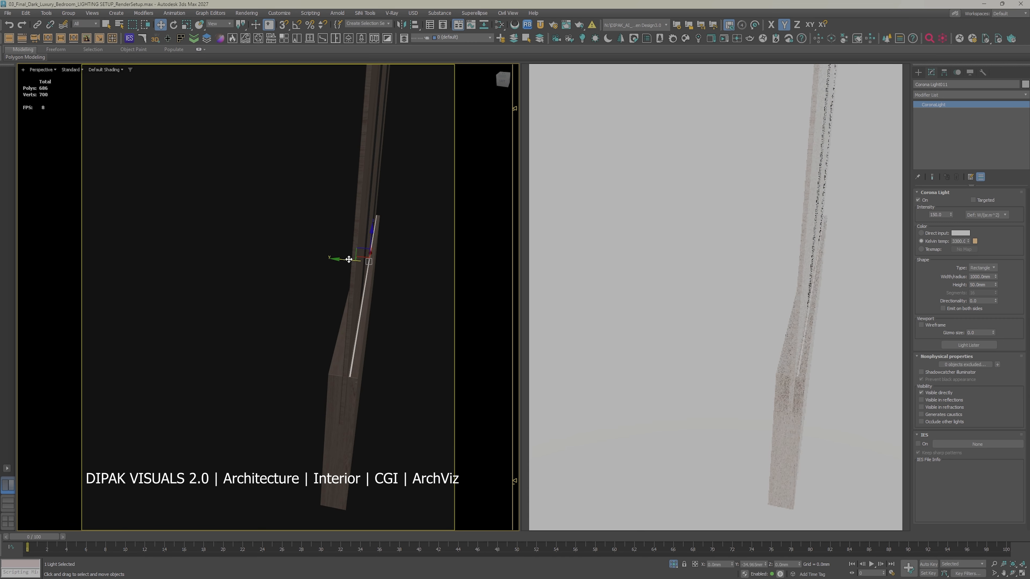
middle_click_drag(434, 336, 409, 352, "alt")
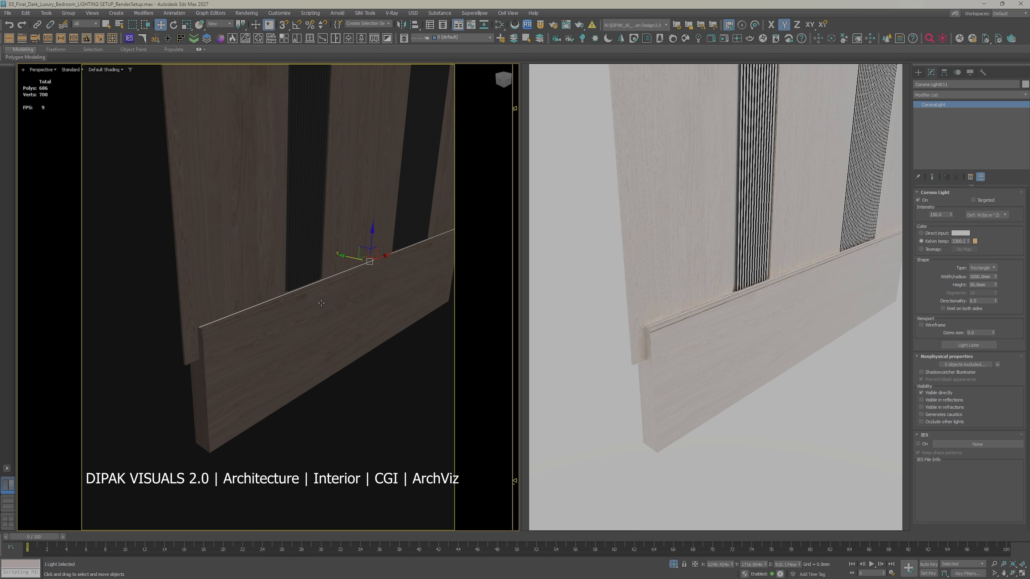
Step: Set the headboard light's height to 100 mm
scroll(321, 303, "up", 8)
middle_click_drag(328, 297, 459, 313)
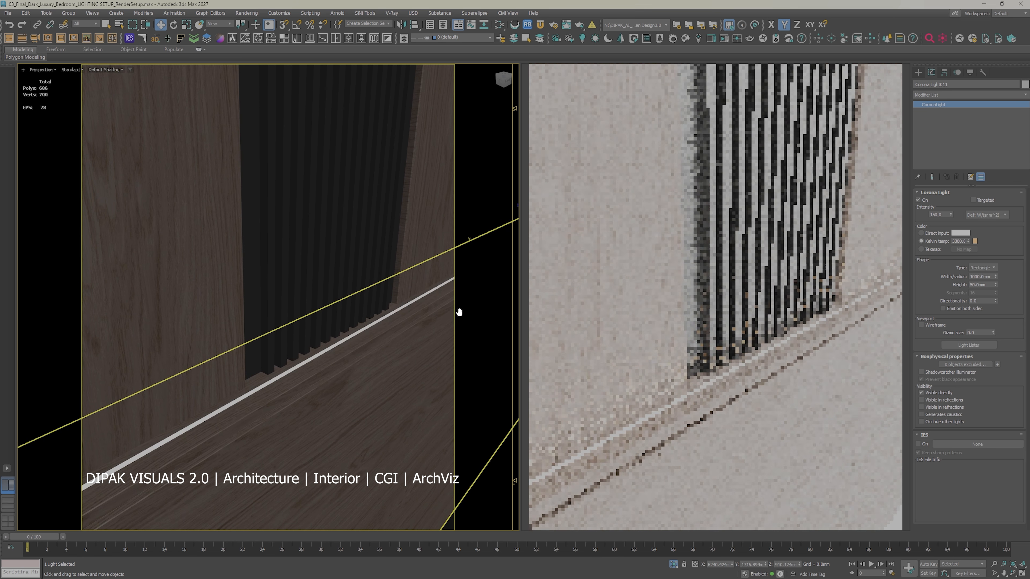
left_click(980, 285)
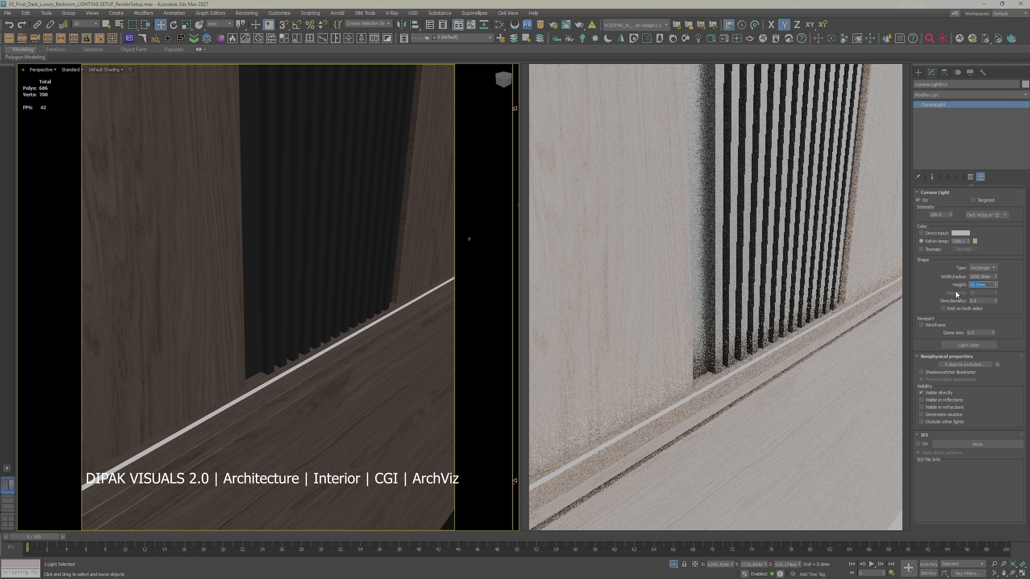
type("100")
key("Return")
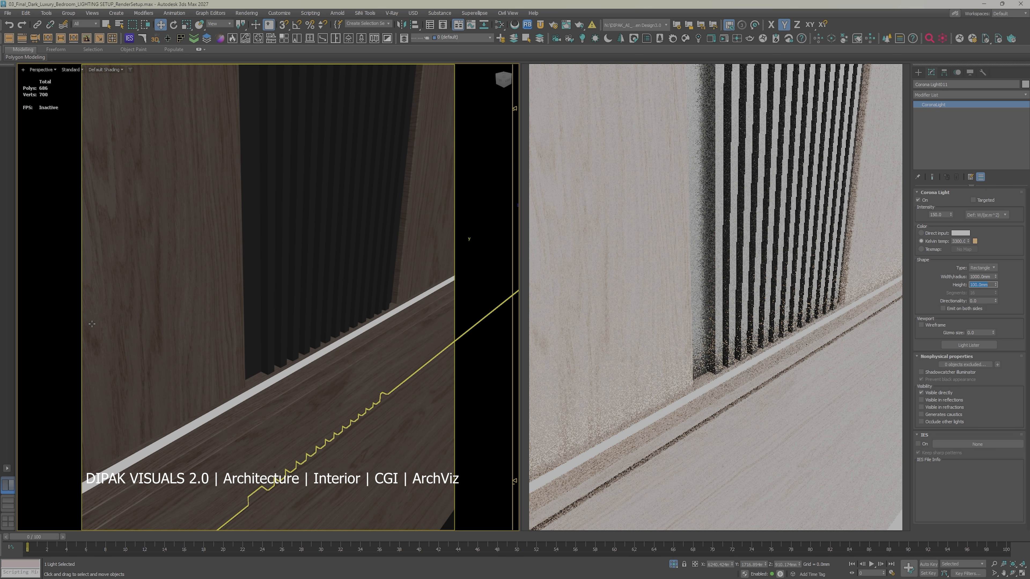
Step: End the headboard isolation and switch the viewport to Corona Camera001
scroll(92, 324, "down", 4)
middle_click_drag(92, 325, 37, 316, "alt")
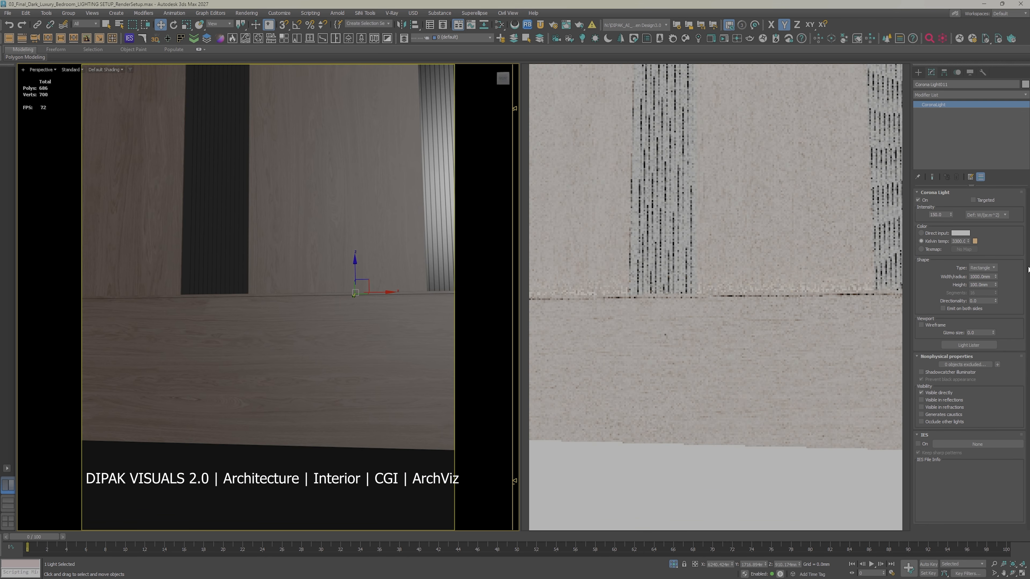
scroll(293, 321, "down", 5)
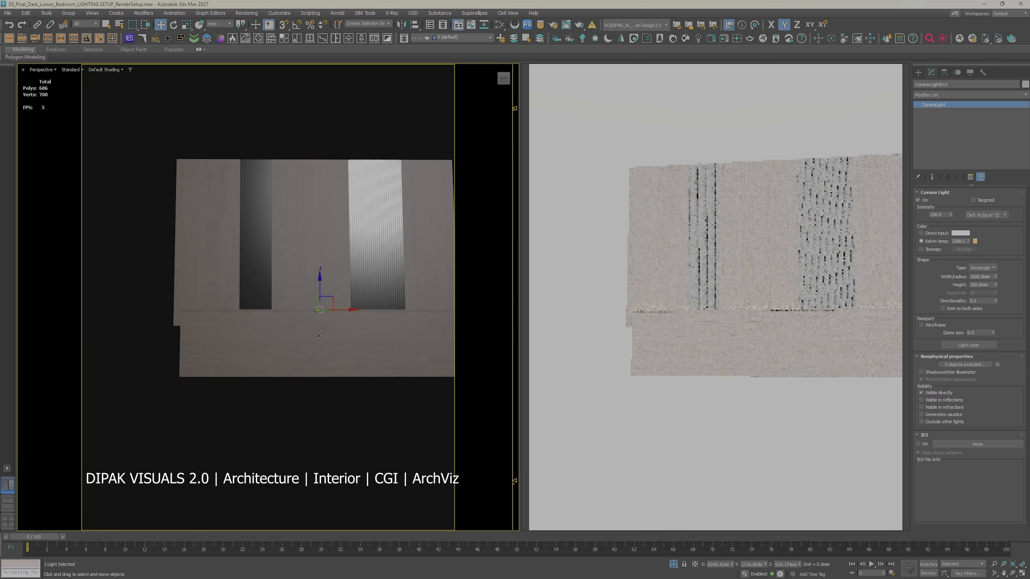
middle_click_drag(293, 320, 402, 329, "alt")
left_click(447, 302)
right_click(421, 244)
left_click(438, 181)
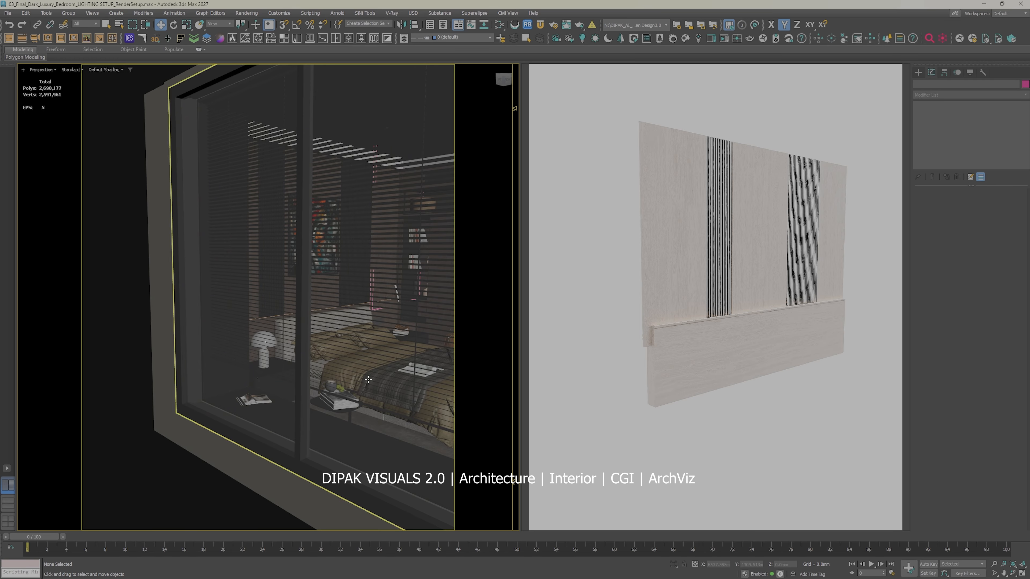
key("c")
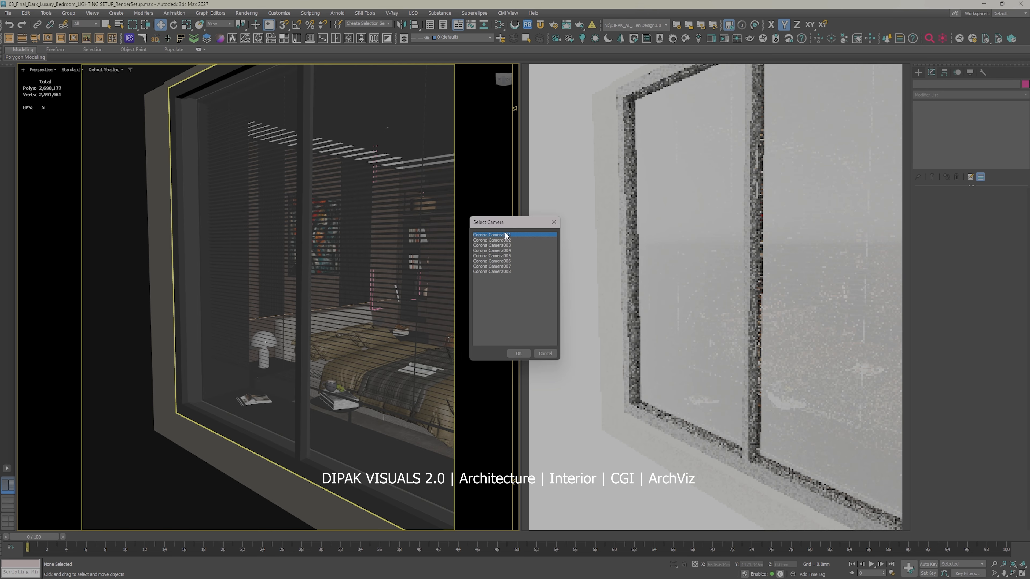
double_click(492, 234)
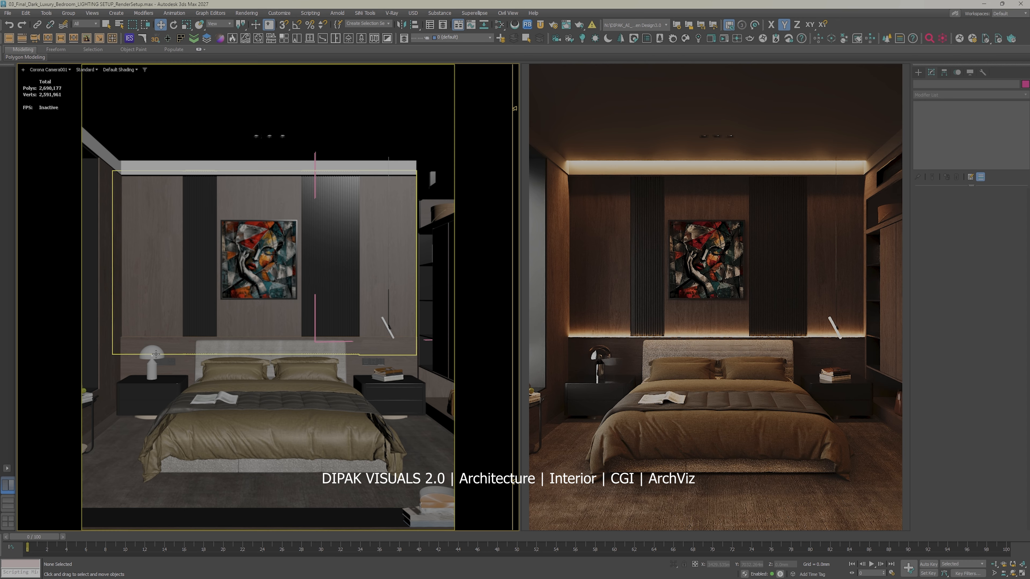
Step: Isolate the table lamp group on the bedside table and frame it in the perspective view
left_click(144, 356)
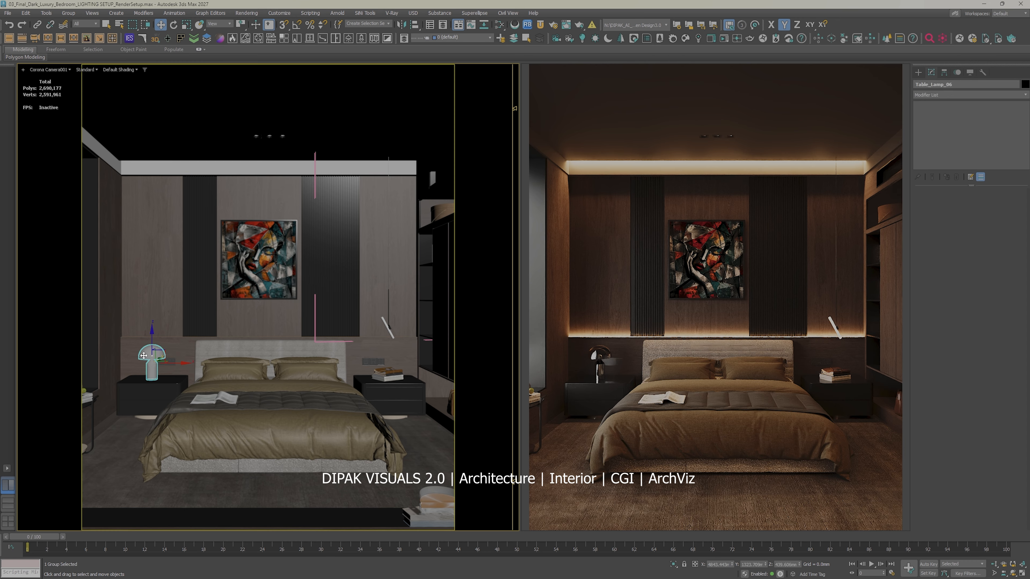
right_click(152, 367)
left_click(170, 283)
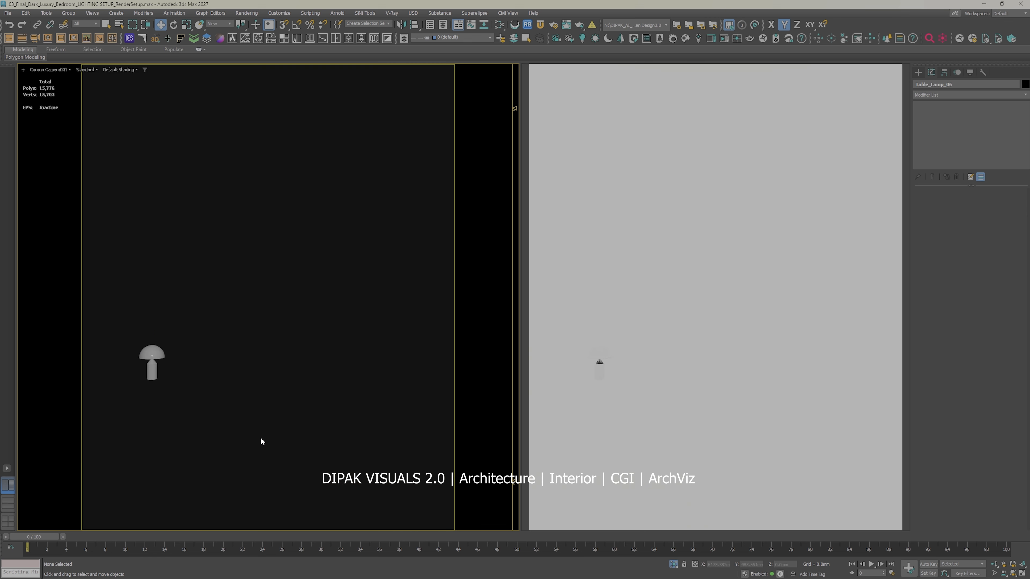
key("t")
key("p")
key("z")
middle_click_drag(272, 435, 269, 326, "alt")
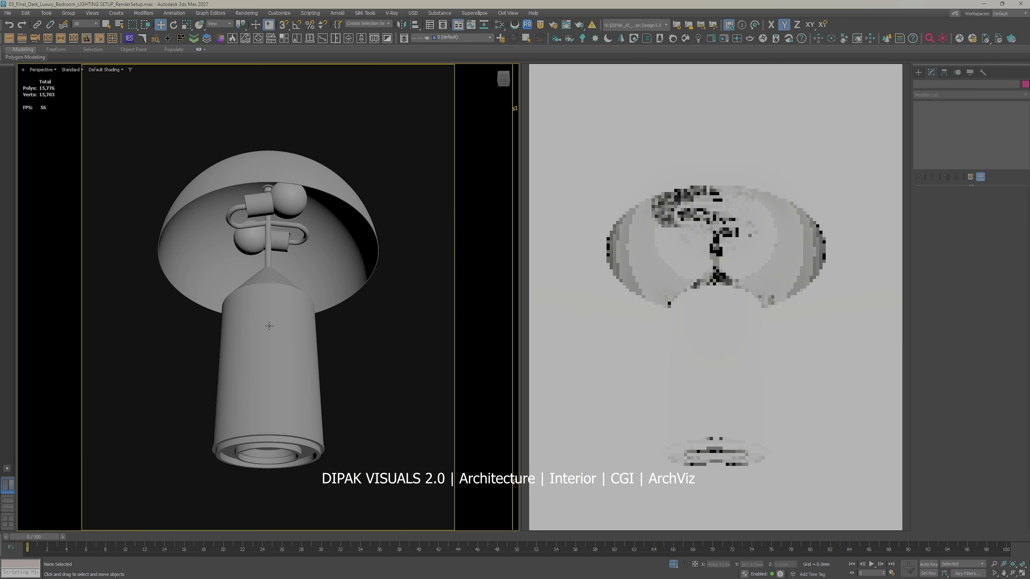
Step: Open the table lamp group and select the two bulbs under the shade
scroll(284, 212, "up", 5)
left_click(299, 179)
scroll(311, 241, "down", 10)
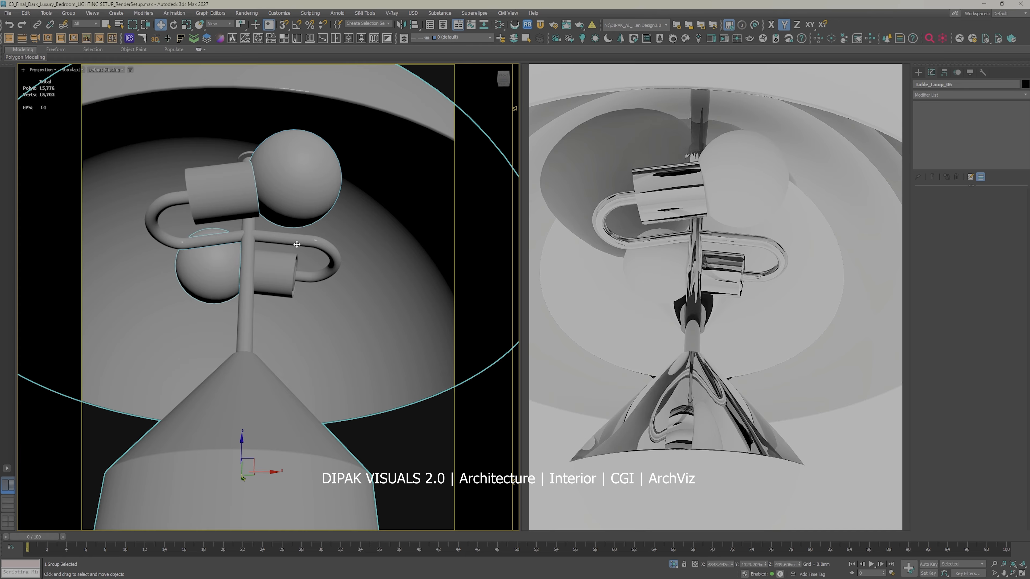
left_click(67, 13)
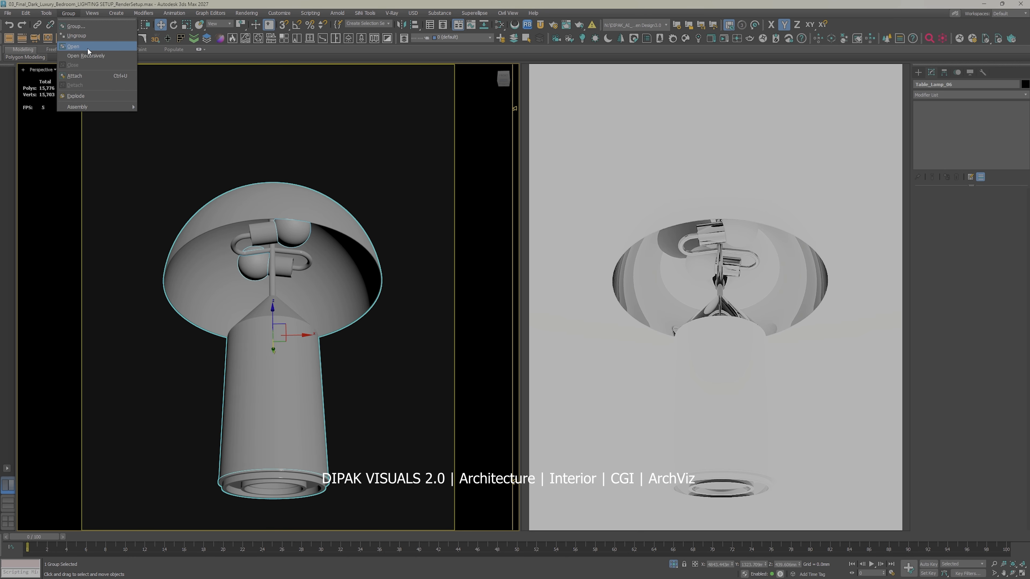
left_click(87, 50)
left_click(289, 230)
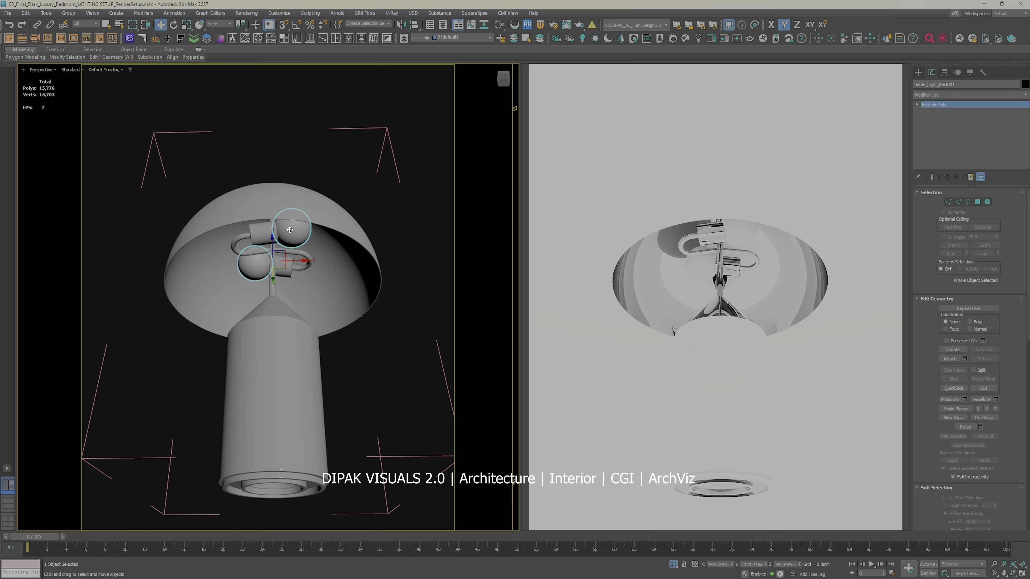
Step: Assign the Corona light material with the warm colour map to the lamp's bulbs
key("m")
left_click(211, 293)
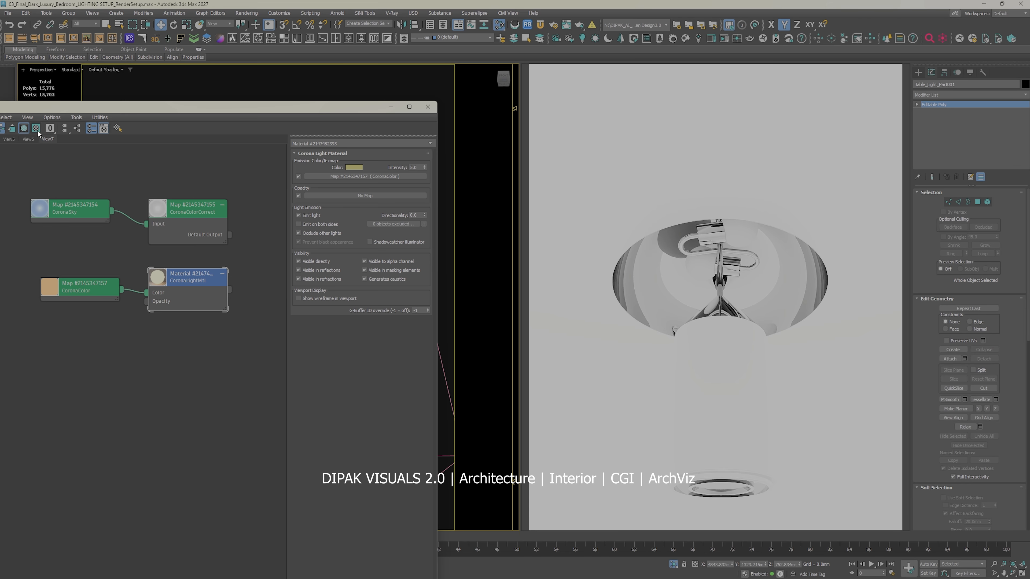
left_click_drag(89, 108, 252, 109)
left_click(134, 131)
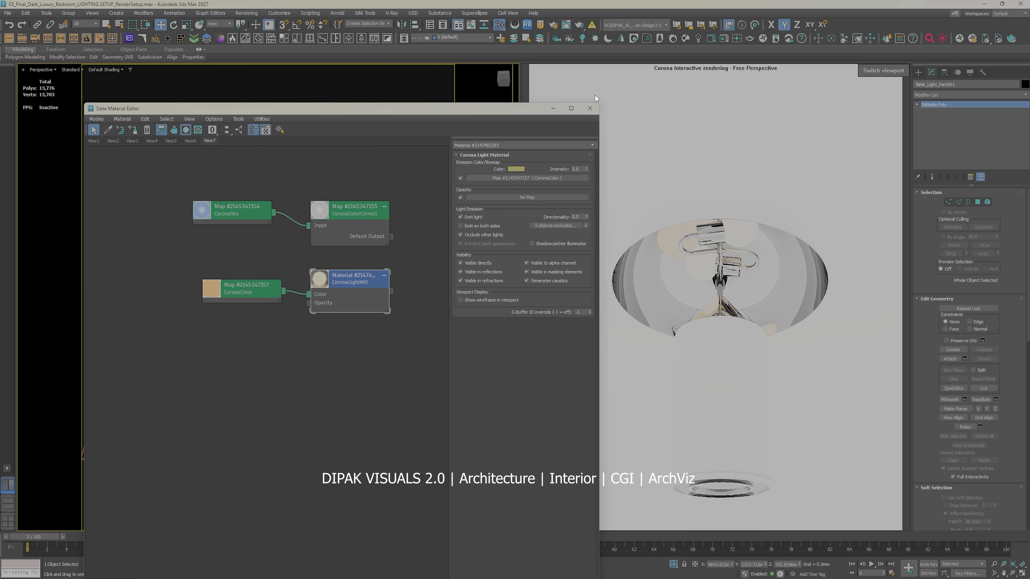
left_click(590, 108)
Step: Select all parts of the table lamp and close its group
scroll(349, 248, "down", 3)
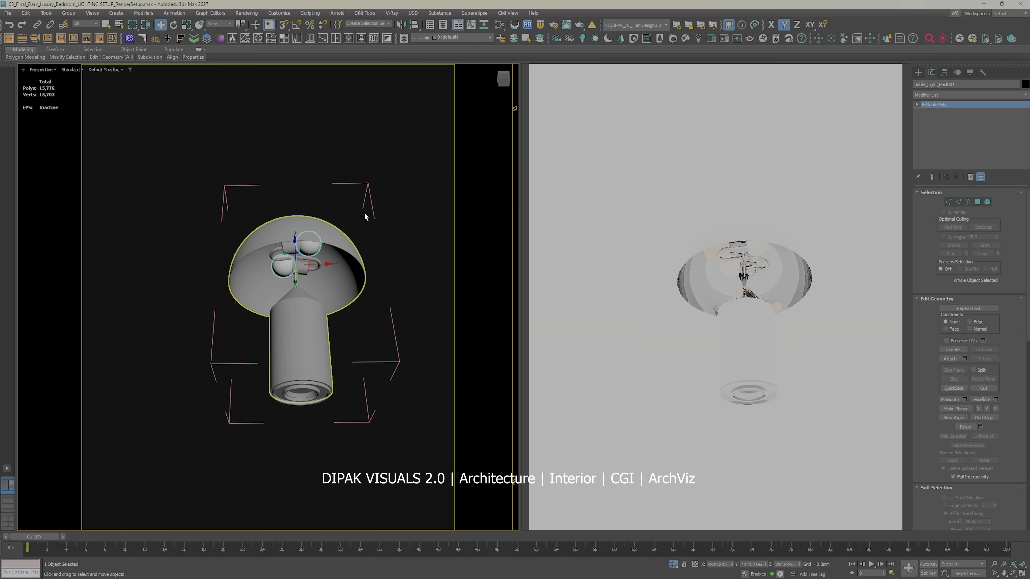
middle_click_drag(364, 212, 359, 267, "alt")
key("ctrl+a")
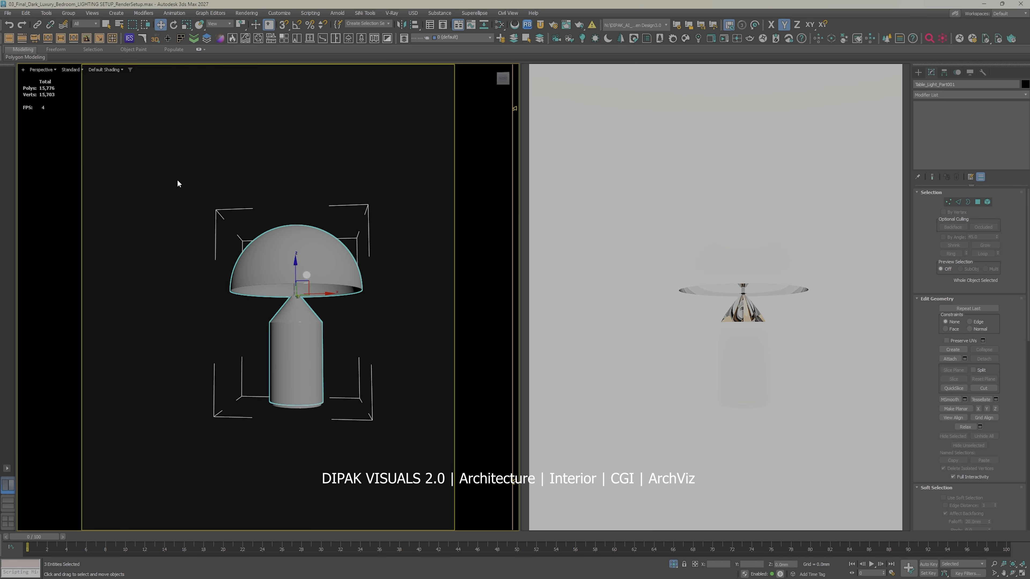
left_click(68, 16)
left_click(79, 66)
Step: End the lamp isolation and return the viewport to Corona Camera001
right_click(367, 286)
left_click(389, 247)
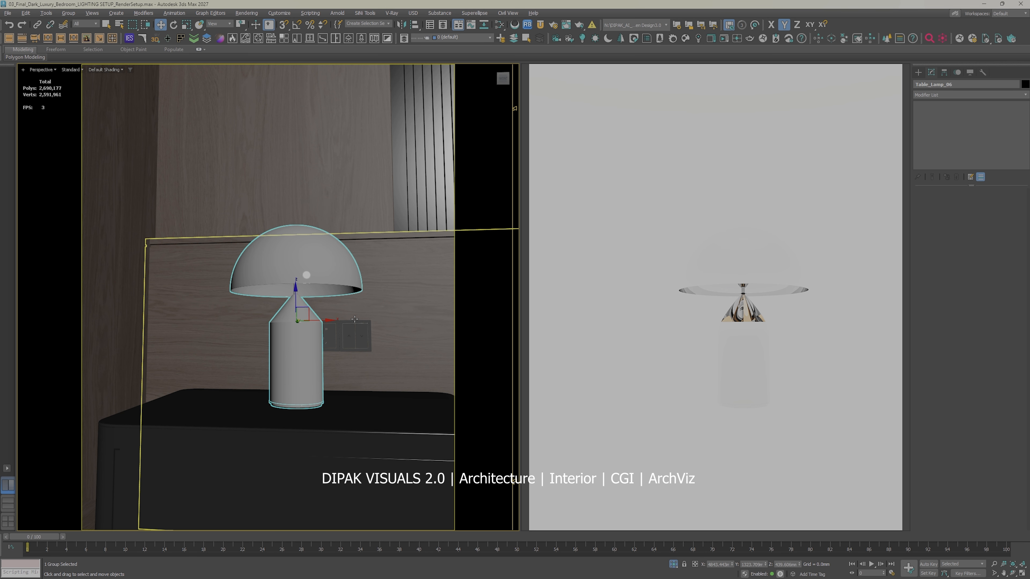
key("c")
double_click(491, 235)
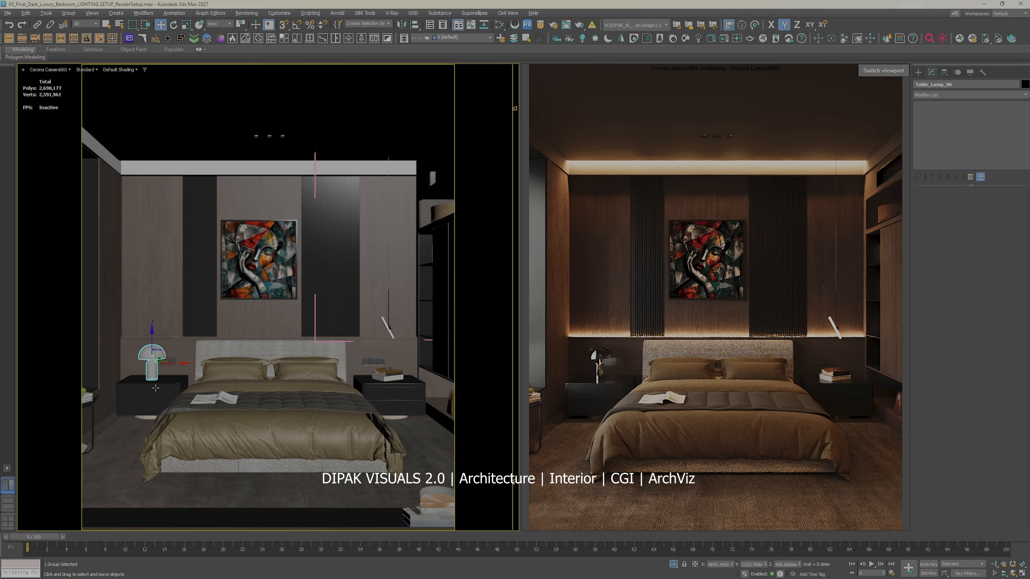
Step: Isolate the wardrobe group beside the bed and frame it in the perspective view
left_click(433, 265)
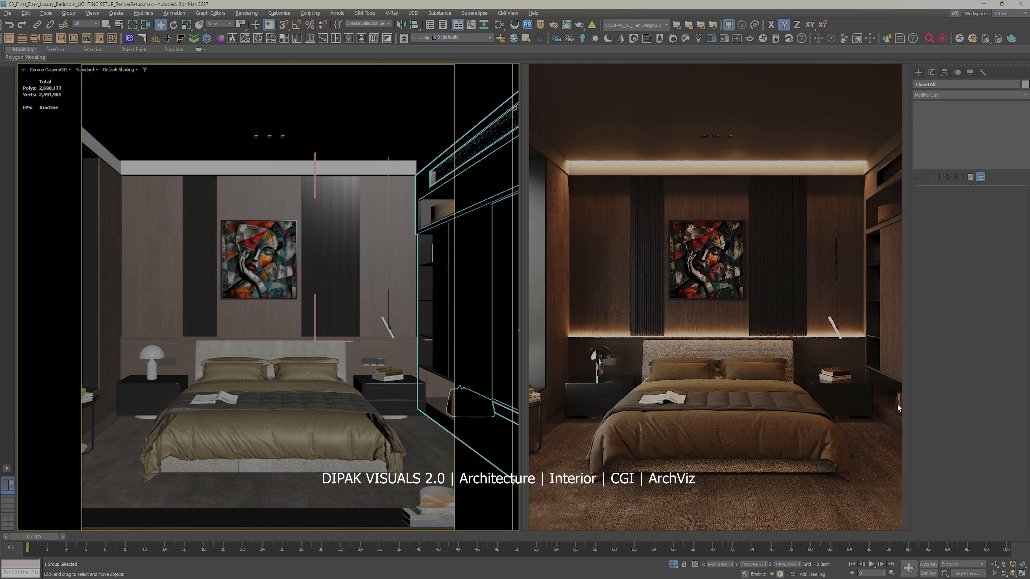
right_click(426, 366)
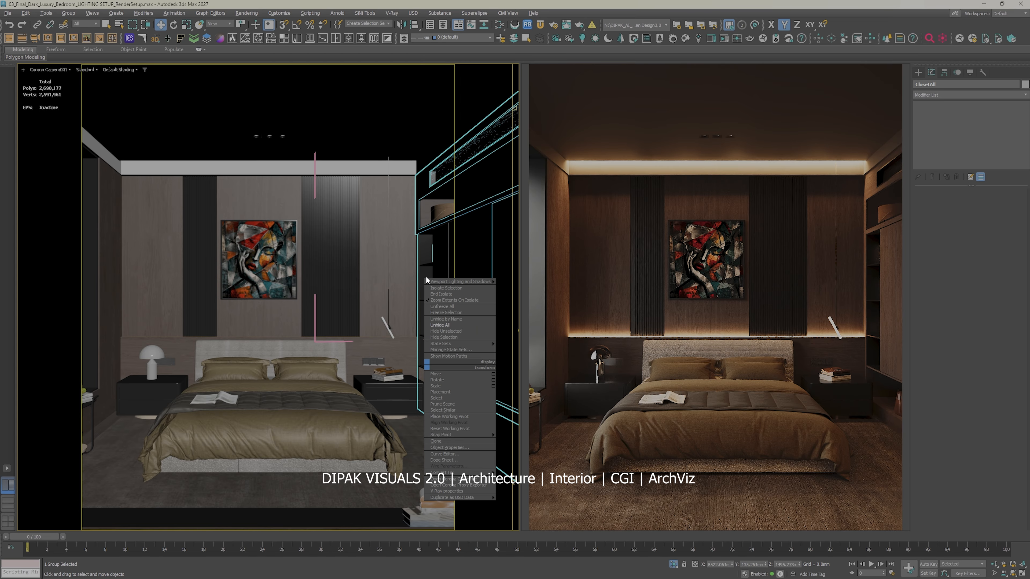
left_click(444, 289)
left_click(280, 450)
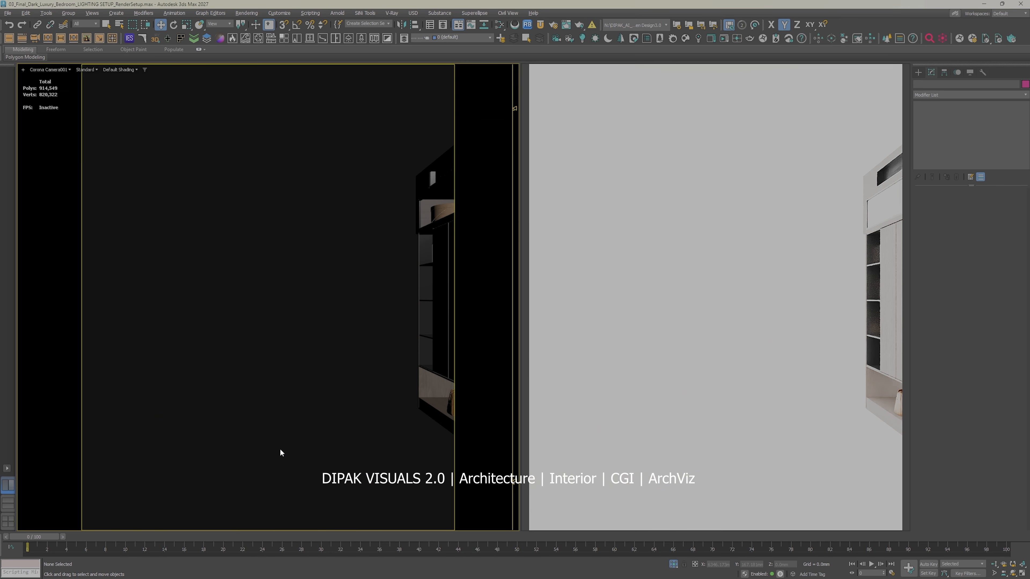
key("p")
key("z")
middle_click_drag(292, 354, 343, 404, "alt")
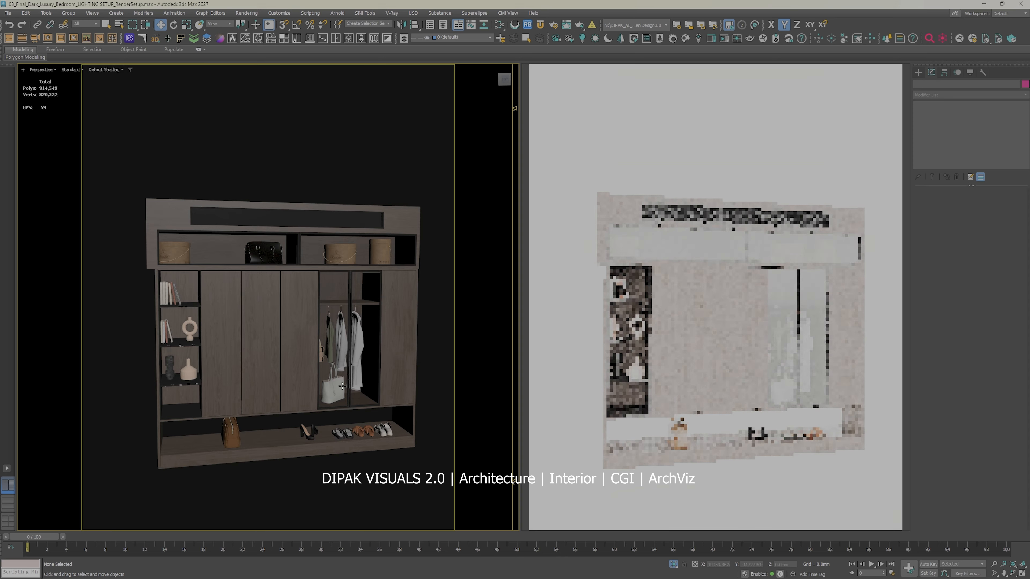
Step: Open the wardrobe group and hide the glass doors in front of the hanging clothes
left_click(359, 346)
scroll(359, 346, "up", 4)
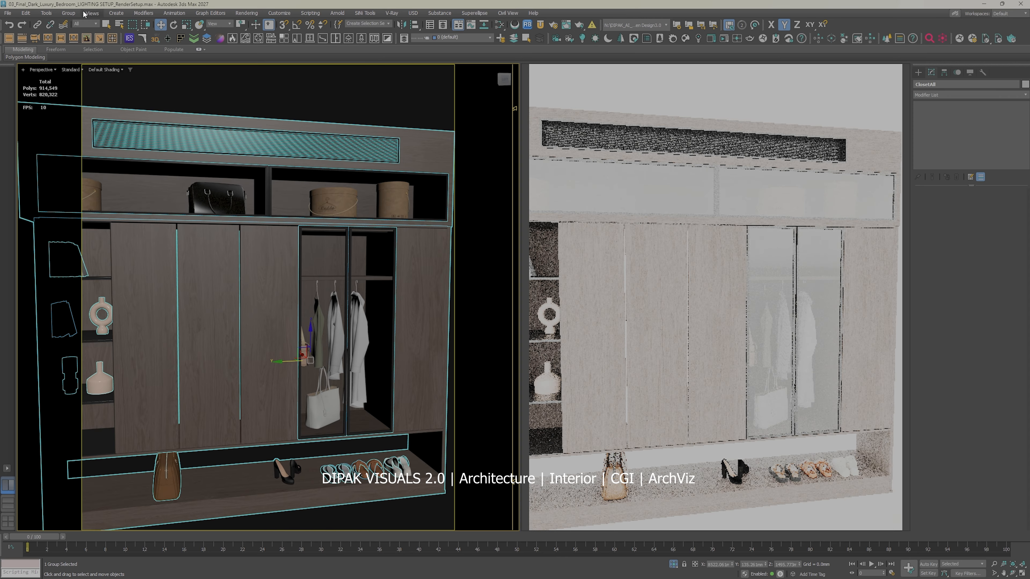
left_click(69, 14)
left_click(83, 46)
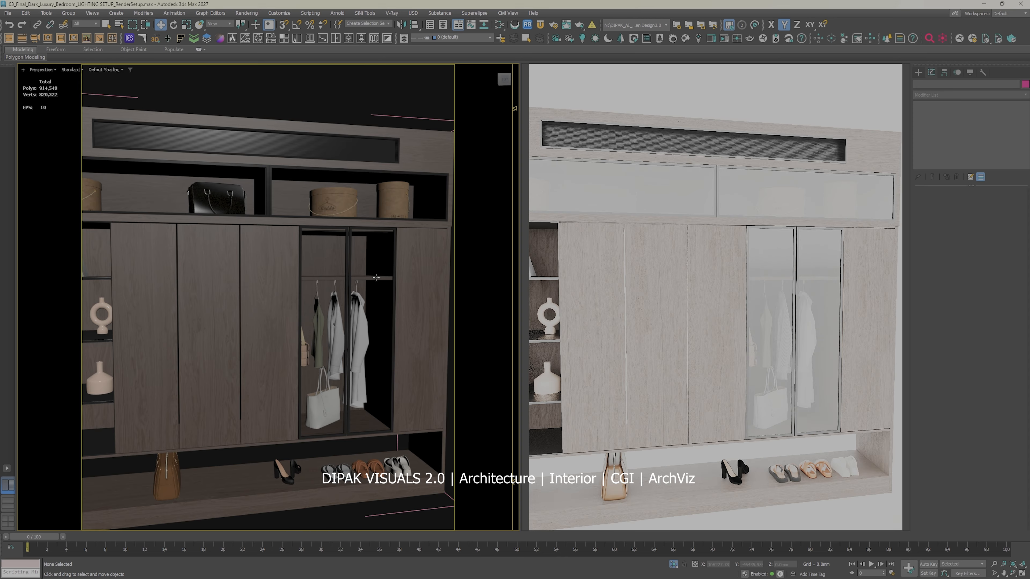
left_click(352, 276)
right_click(374, 280)
left_click(403, 253)
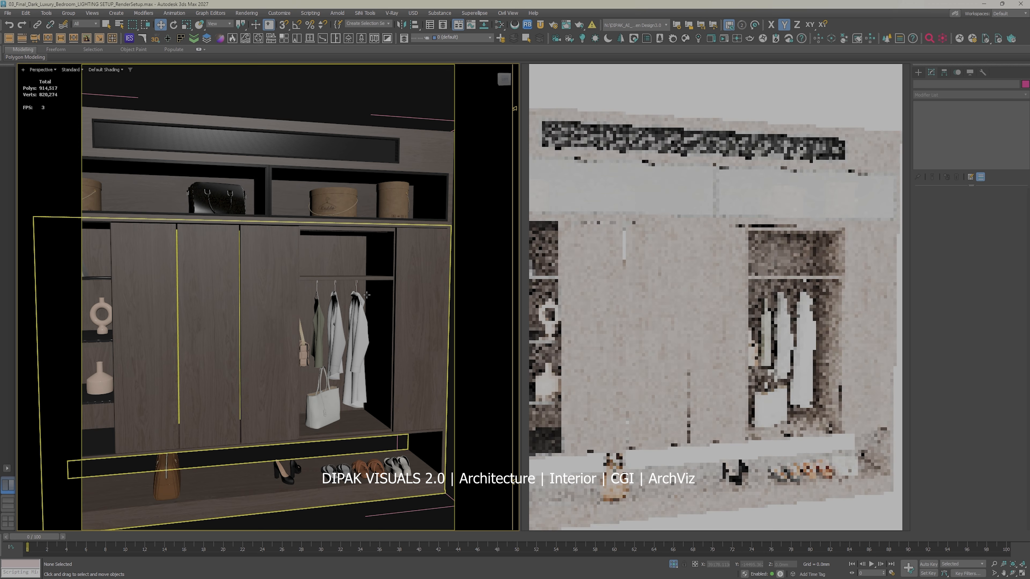
Step: Select the wardrobe's main cabinet body for polygon selection around the open shoe shelf
scroll(379, 270, "up", 10)
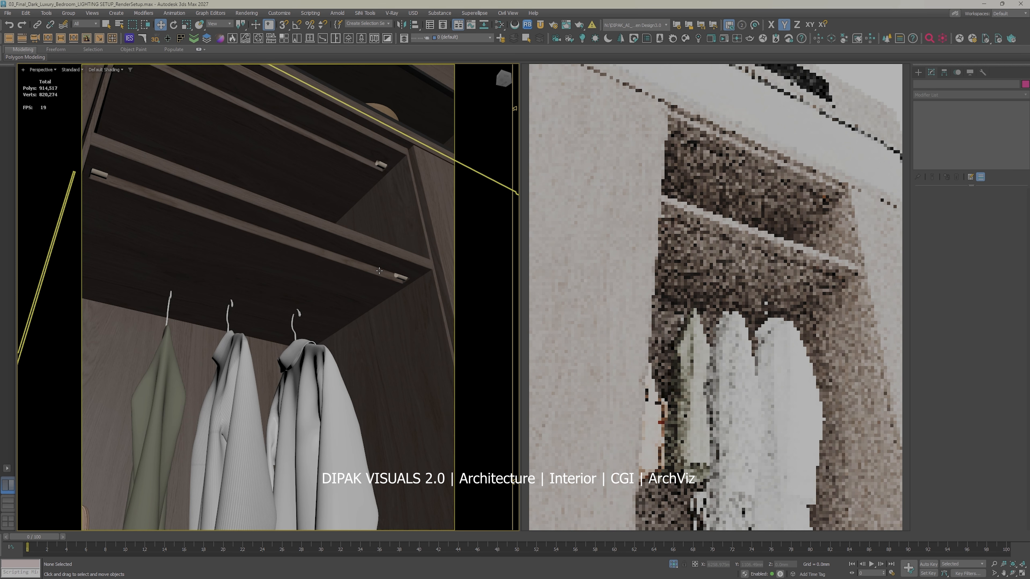
left_click(379, 271)
middle_click_drag(379, 270, 375, 281, "alt")
scroll(365, 310, "down", 5)
left_click_drag(358, 330, 327, 352, "alt")
scroll(321, 352, "down", 3)
middle_click_drag(320, 352, 282, 352, "alt")
scroll(269, 352, "down", 3)
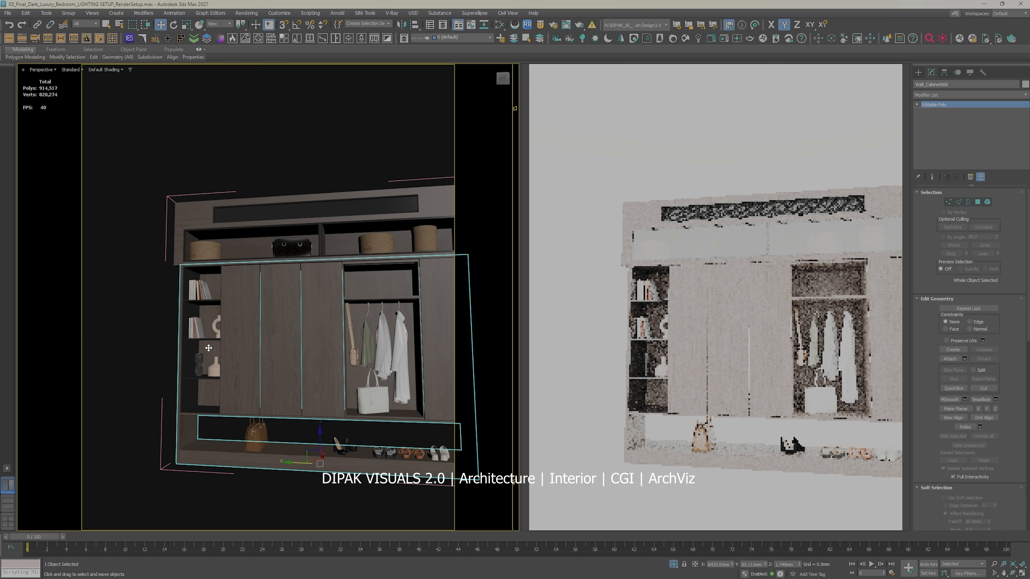
scroll(211, 353, "up", 5)
middle_click_drag(212, 386, 238, 252)
middle_click_drag(238, 251, 244, 261)
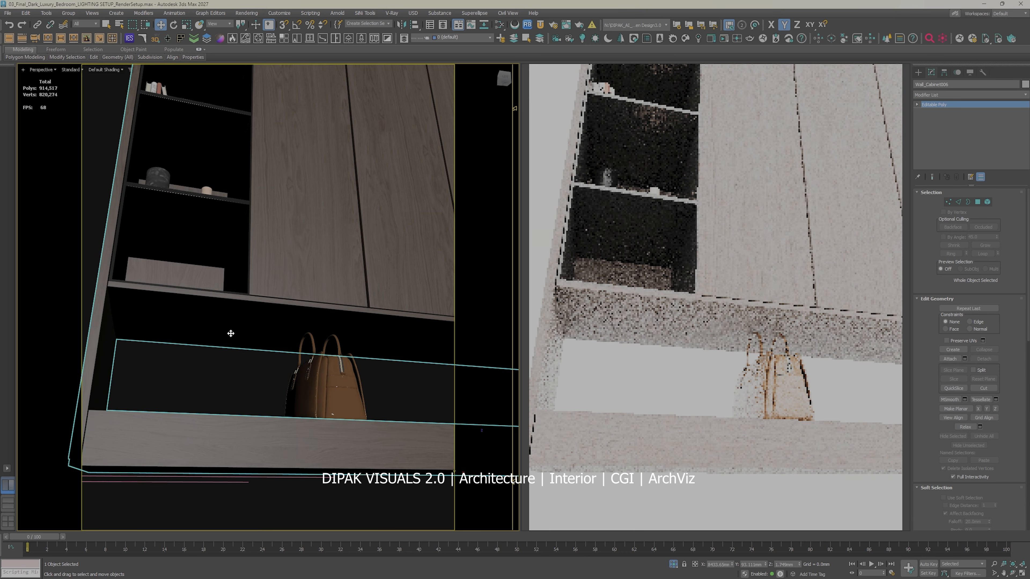
middle_click_drag(232, 334, 284, 353, "alt")
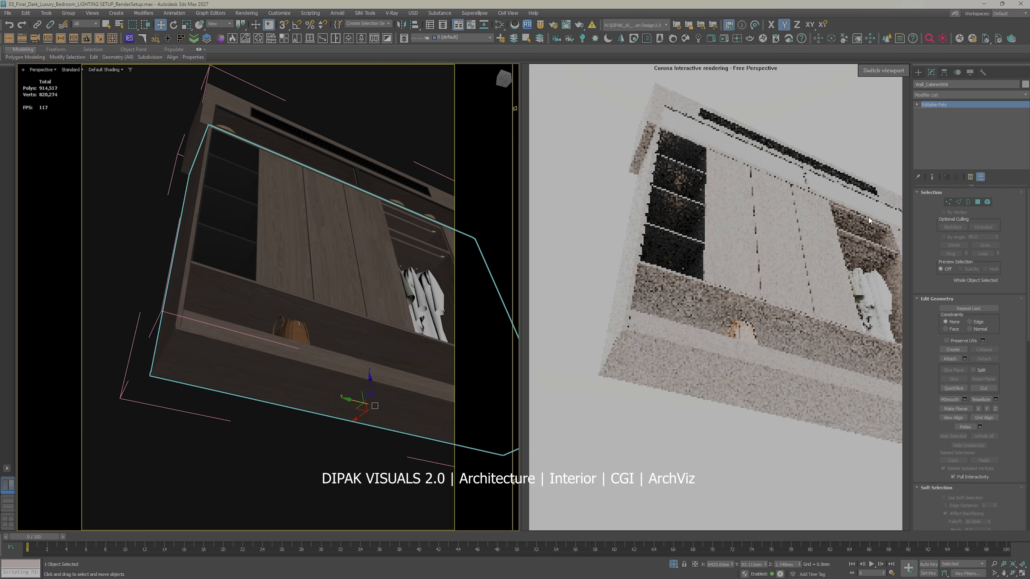
Step: Select the cabinet's underside polygon above the shoe shelf and create a rectangular Corona light on it with Auto Light
left_click(978, 202)
left_click(284, 300)
middle_click_drag(284, 300, 292, 284, "alt")
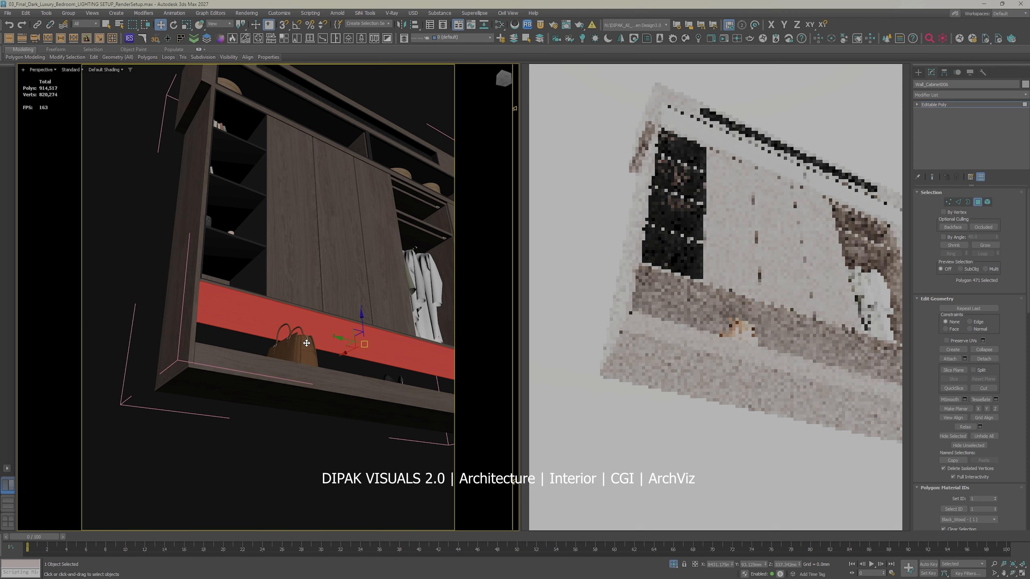
left_click(112, 38)
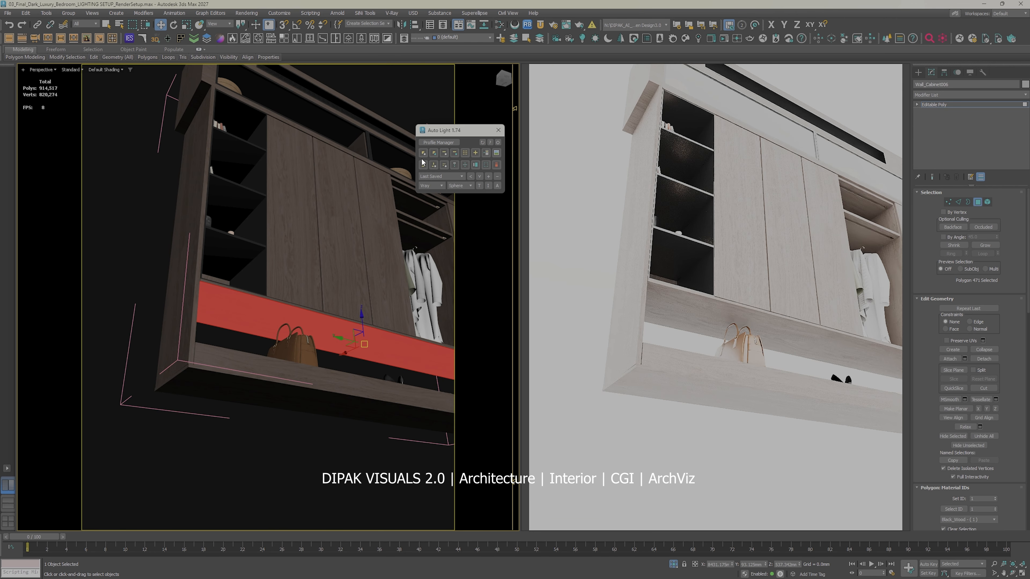
left_click(434, 153)
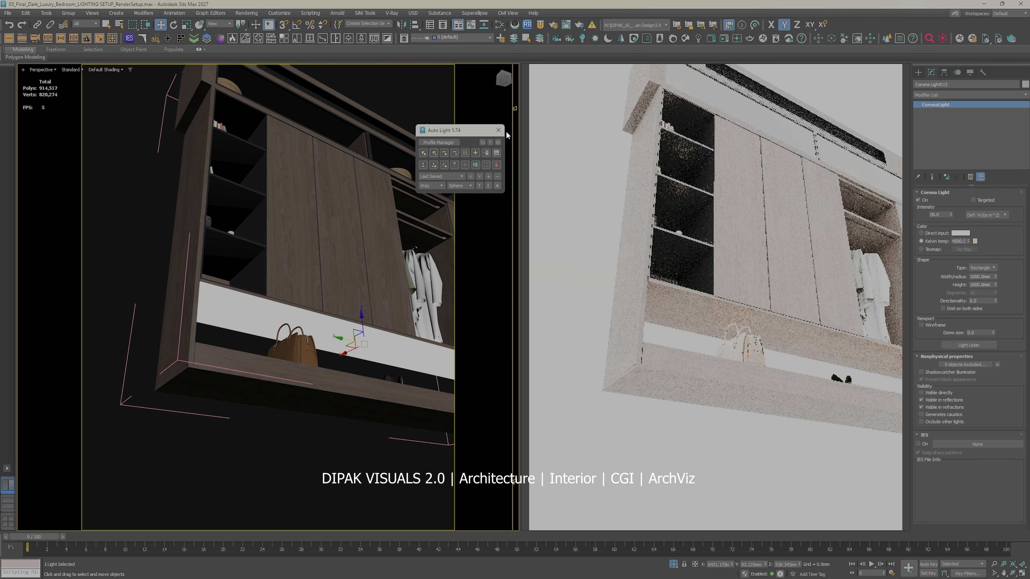
Step: Set the shoe-shelf light's intensity to 150 and its colour temperature to 3300 K
left_click(498, 131)
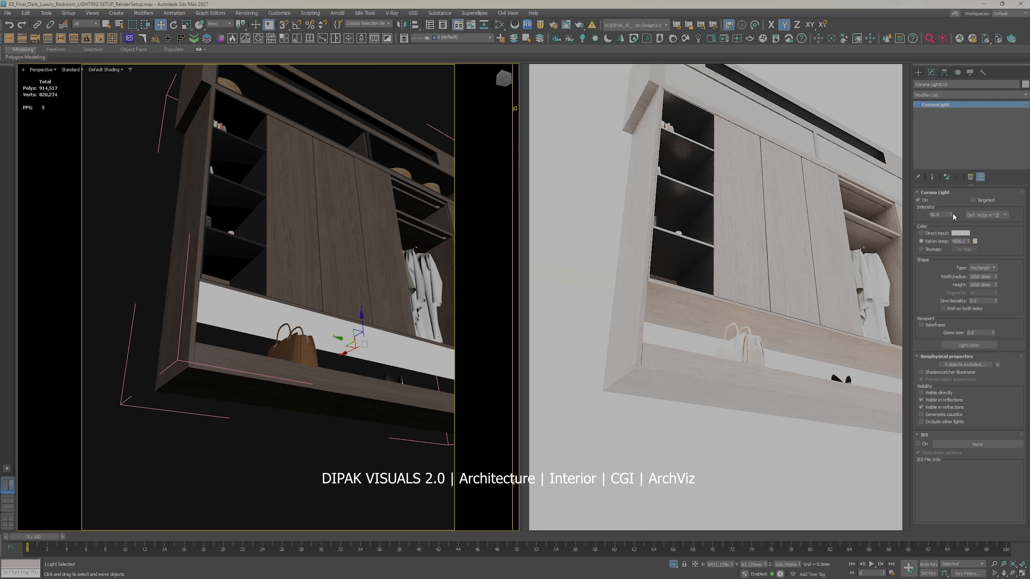
double_click(941, 214)
type("150")
key("Return")
double_click(958, 241)
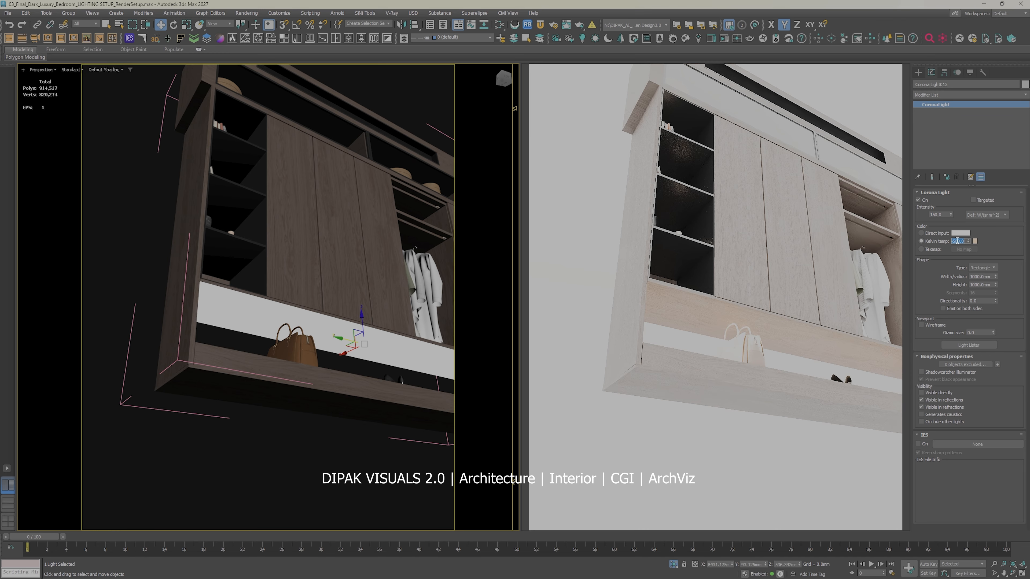
type("3300")
key("Return")
Step: Narrow the shoe-shelf light to a height of 80 mm and turn off its visibility in reflections and refractions
left_click_drag(996, 285, 1014, 342)
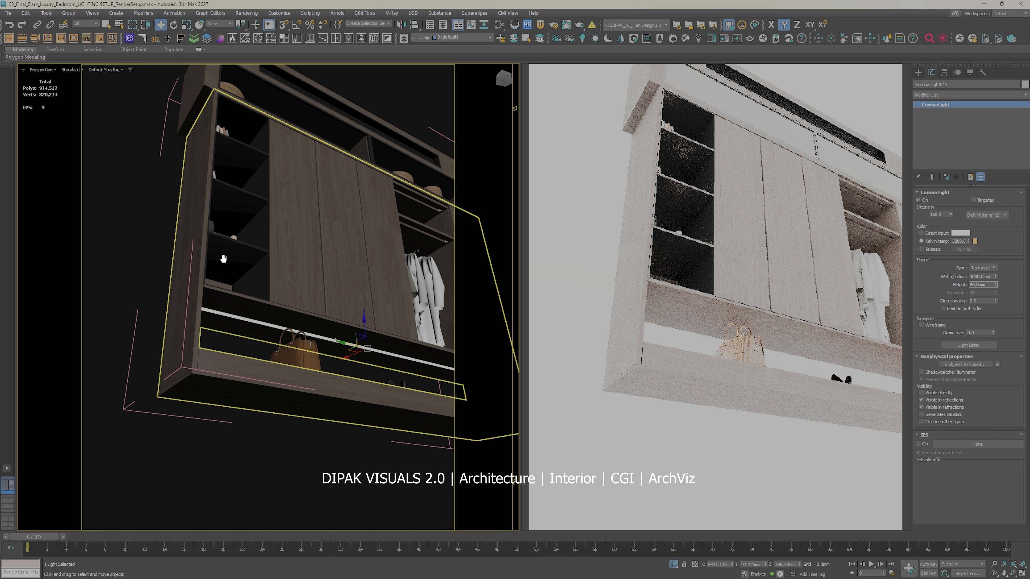
middle_click_drag(223, 258, 251, 293)
left_click(376, 383)
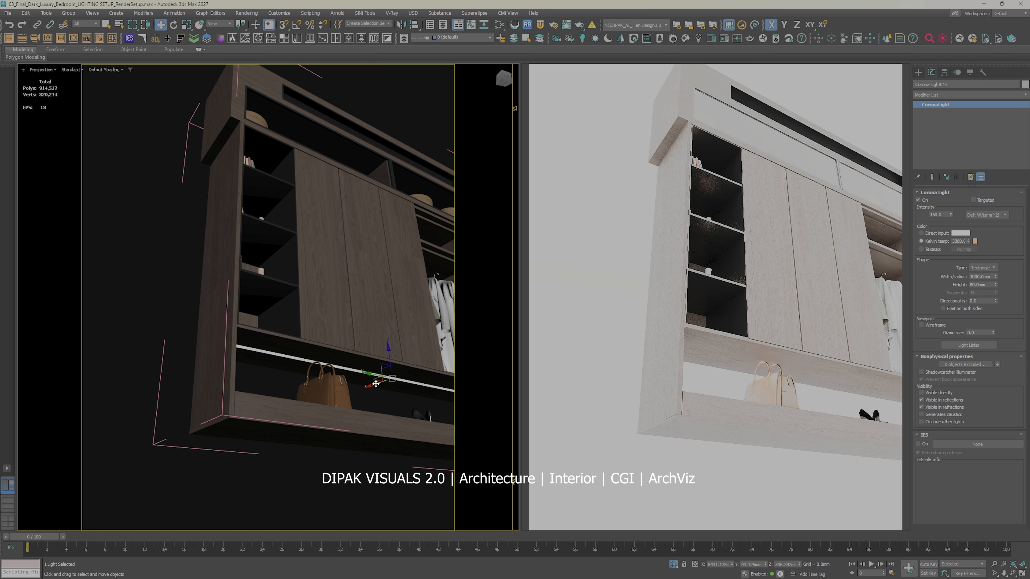
middle_click_drag(375, 384, 286, 364, "alt")
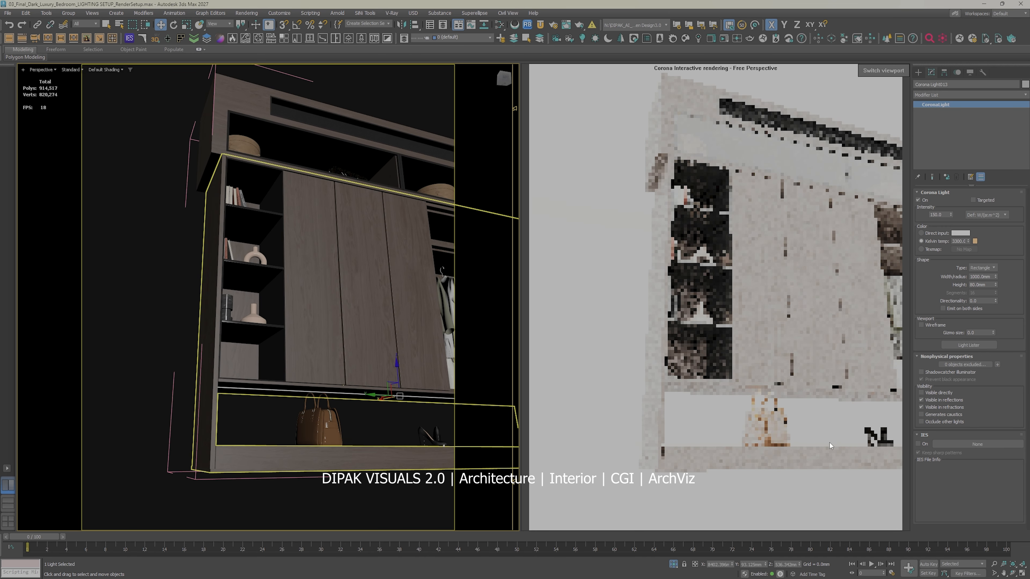
left_click(921, 400)
left_click(920, 407)
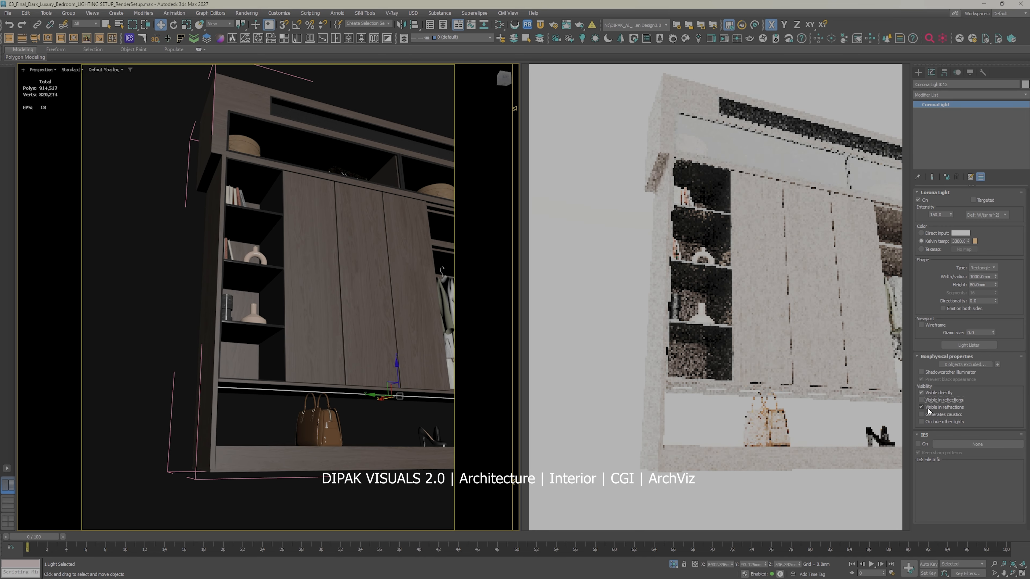
Step: Select the four downward-facing polygons above the compartments of the cabinet's open bookshelf
scroll(294, 384, "down", 3)
middle_click_drag(291, 371, 270, 307)
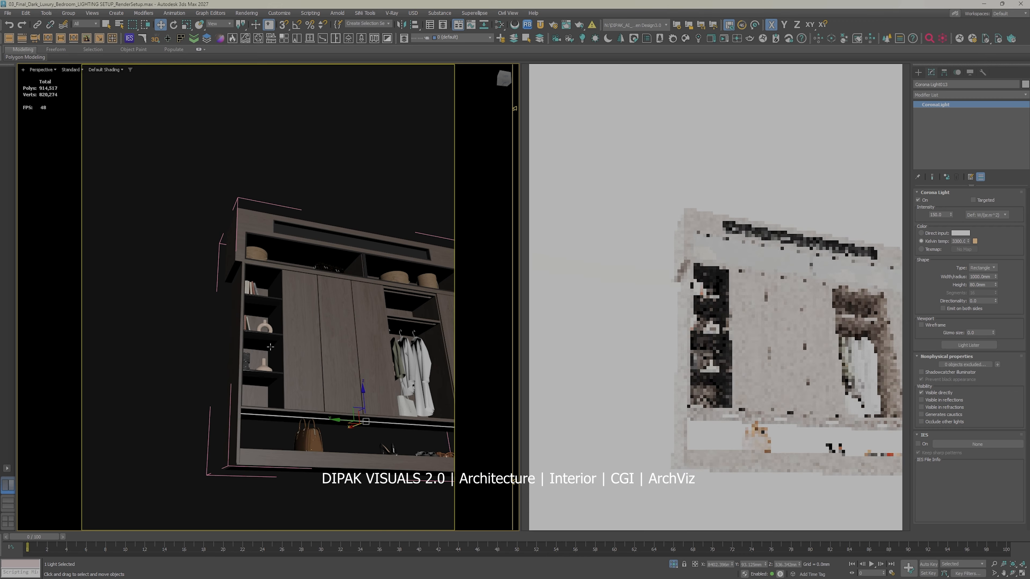
left_click(270, 309)
scroll(273, 324, "up", 3)
left_click(258, 280)
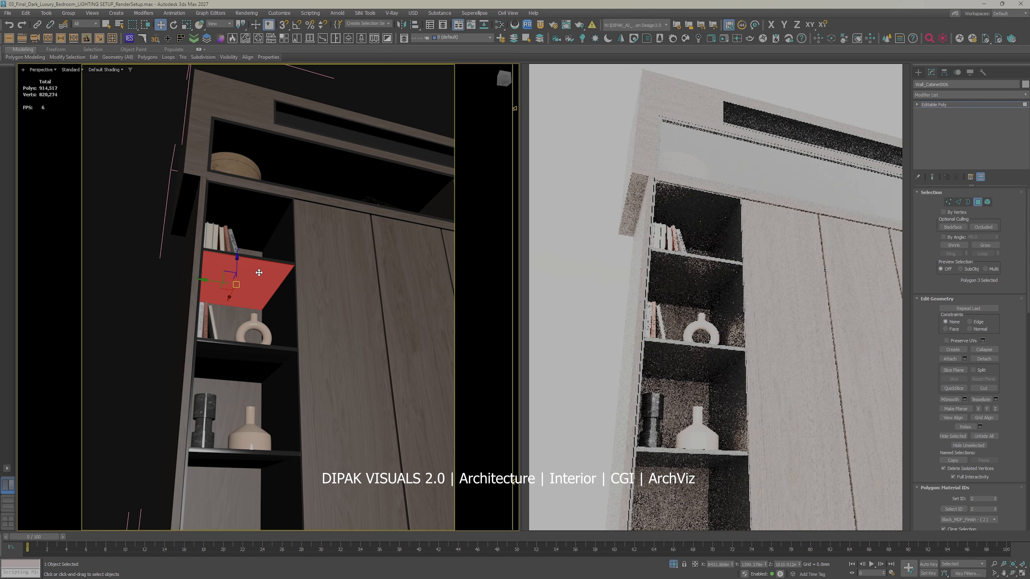
middle_click_drag(260, 280, 262, 220)
left_click(253, 278, "ctrl")
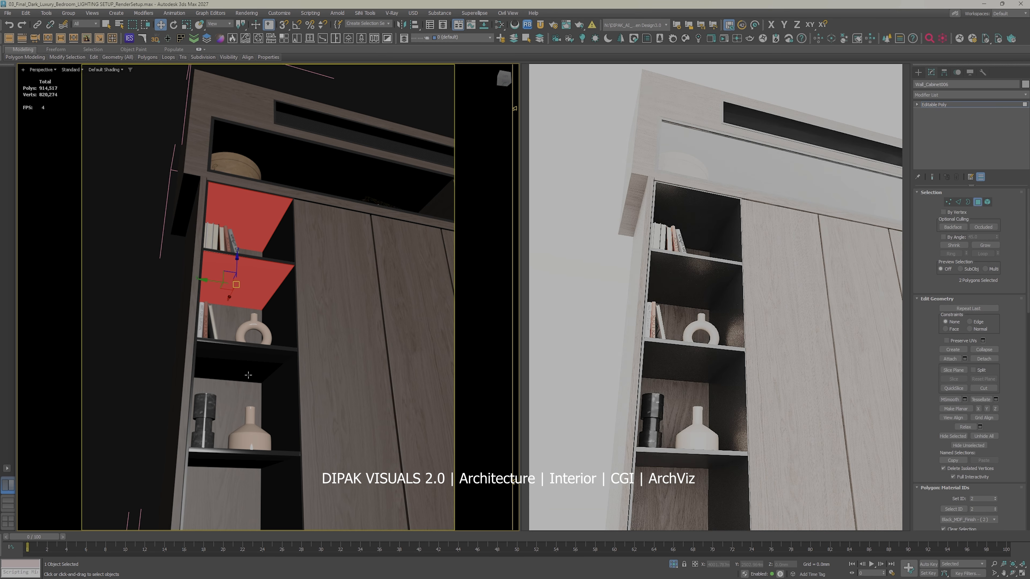
left_click(245, 361, "ctrl")
left_click(244, 460, "ctrl")
middle_click_drag(243, 460, 251, 351)
scroll(251, 351, "down", 6)
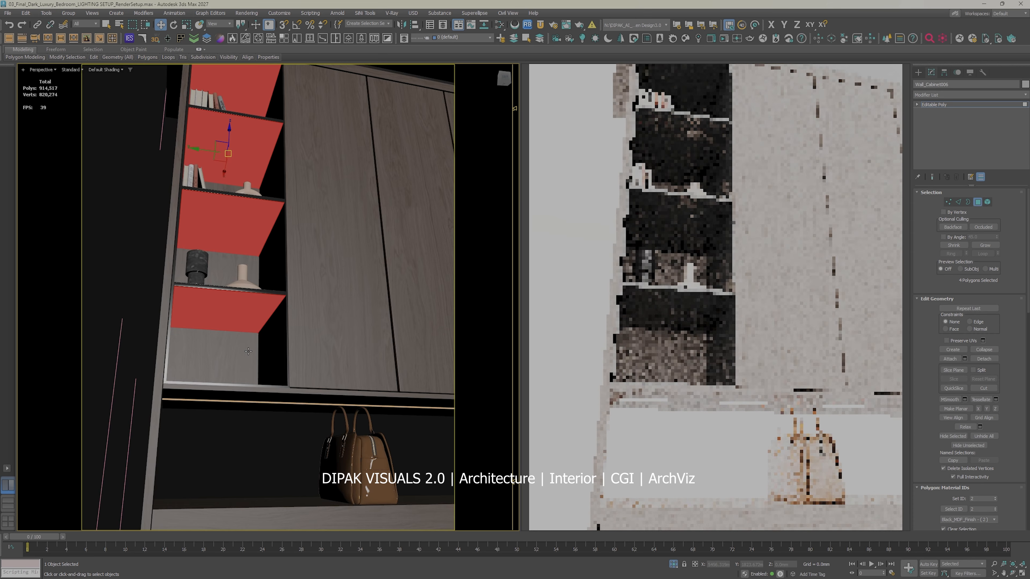
Step: Create rectangular Corona lights on the four selected bookshelf polygons with Auto Light
left_click(129, 39)
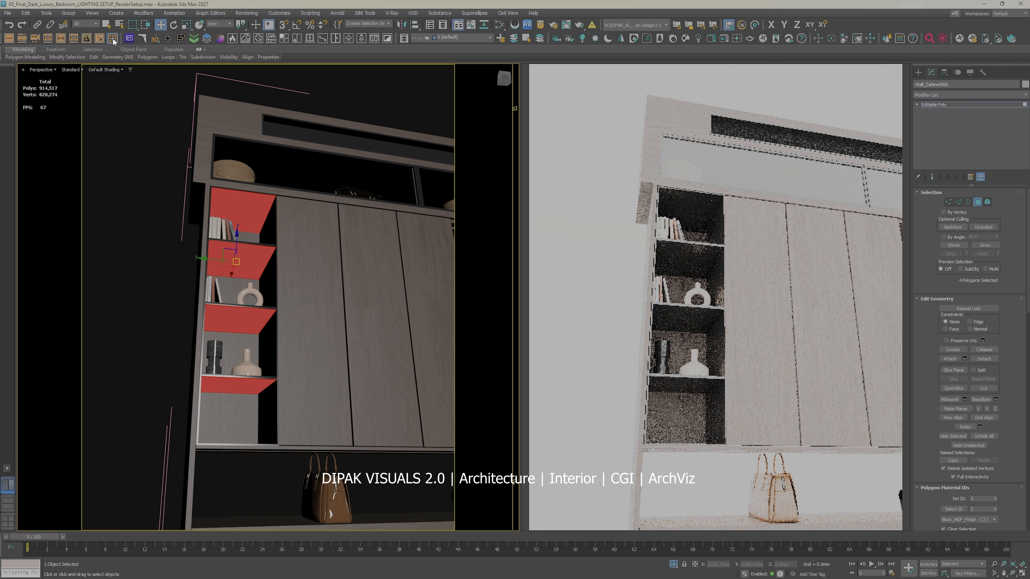
left_click(436, 154)
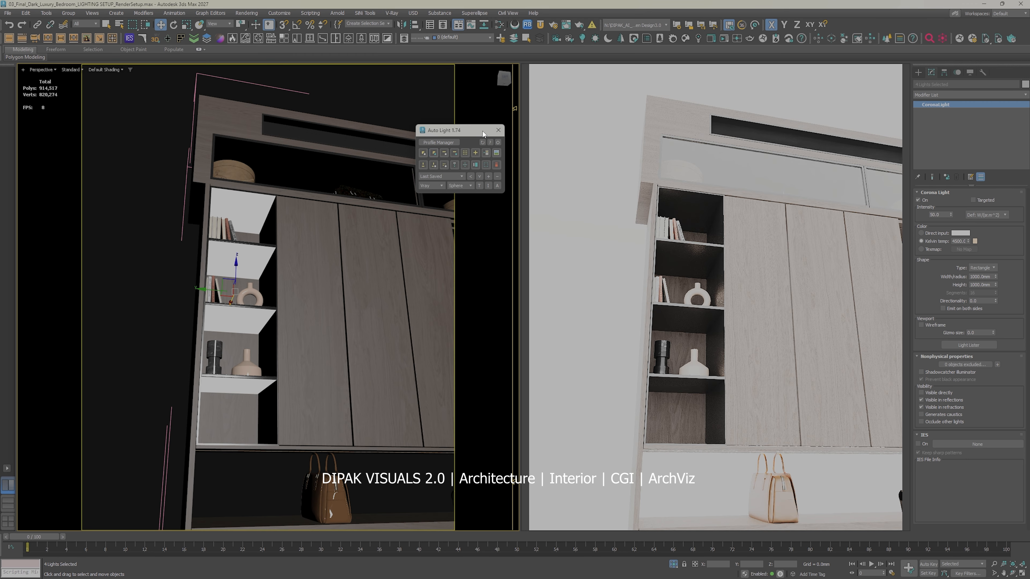
left_click(498, 130)
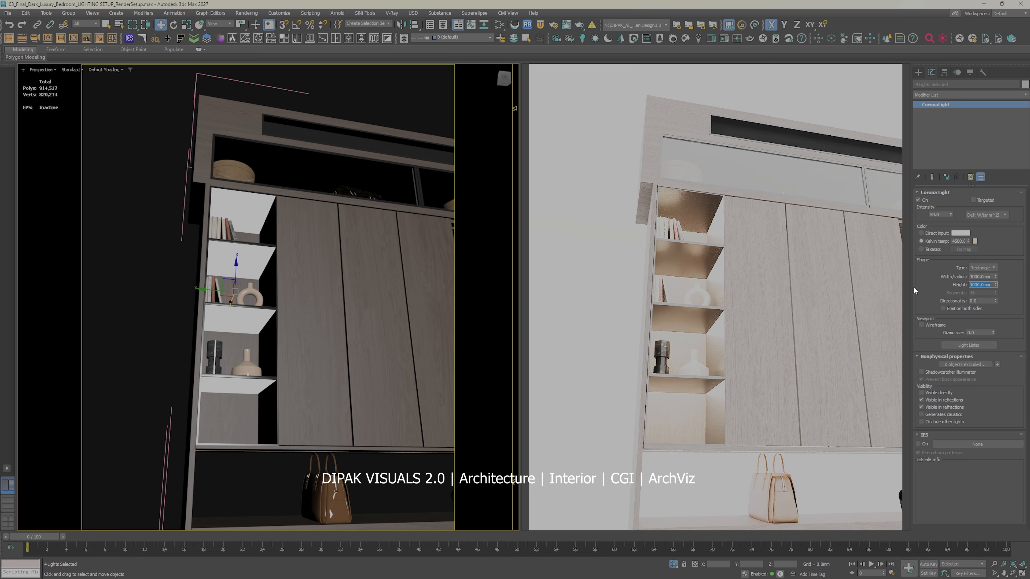
Step: Try a height of 100 mm for the four bookshelf lights and undo it
type("100")
key("Return")
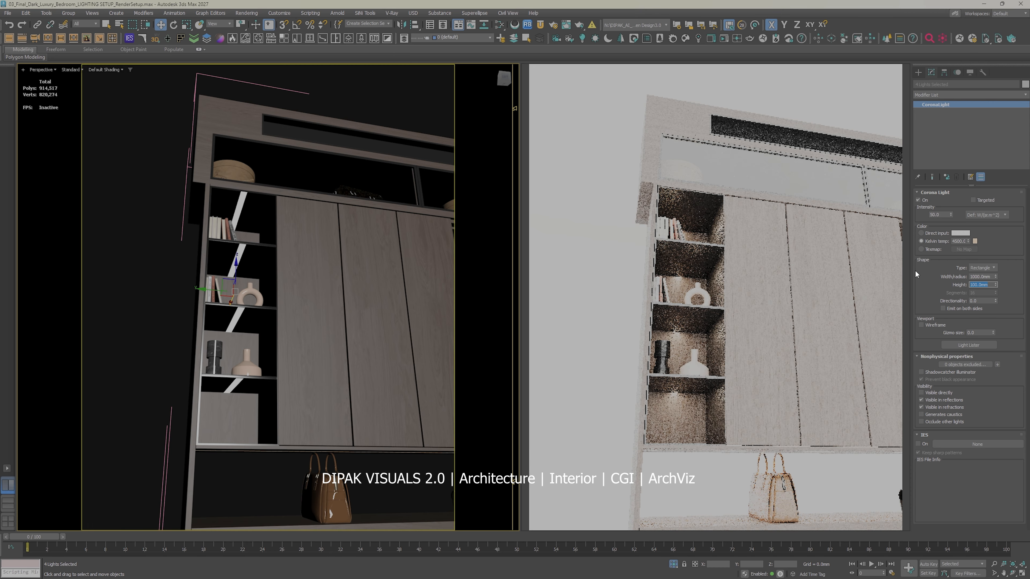
left_click(244, 279)
key("ctrl+z")
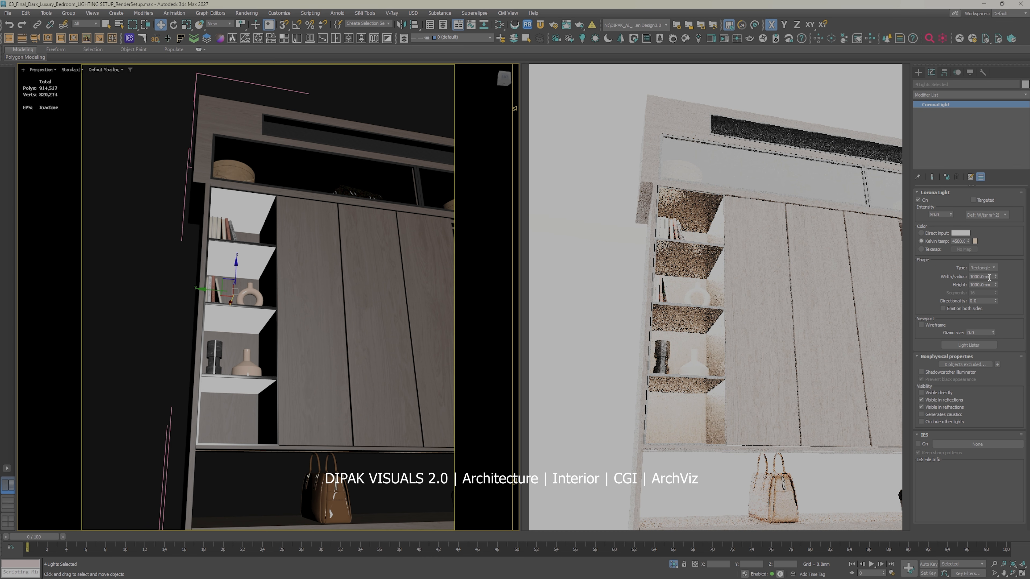
Step: Set the four bookshelf lights' width to 100 mm and move them along X toward the back of the shelves
left_click_drag(990, 277, 906, 276)
type("10")
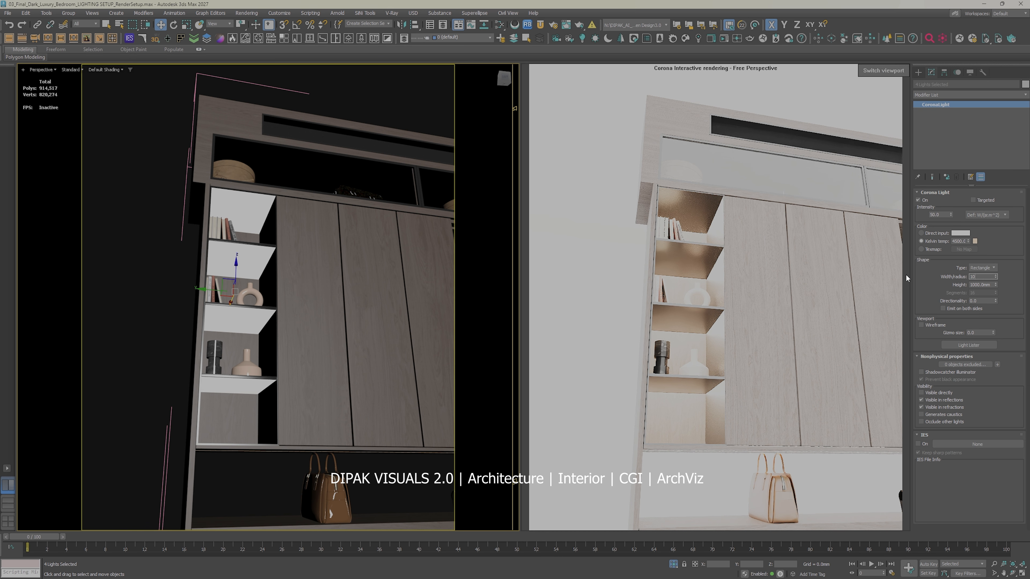
type("0")
key("Return")
middle_click_drag(161, 271, 292, 293, "alt")
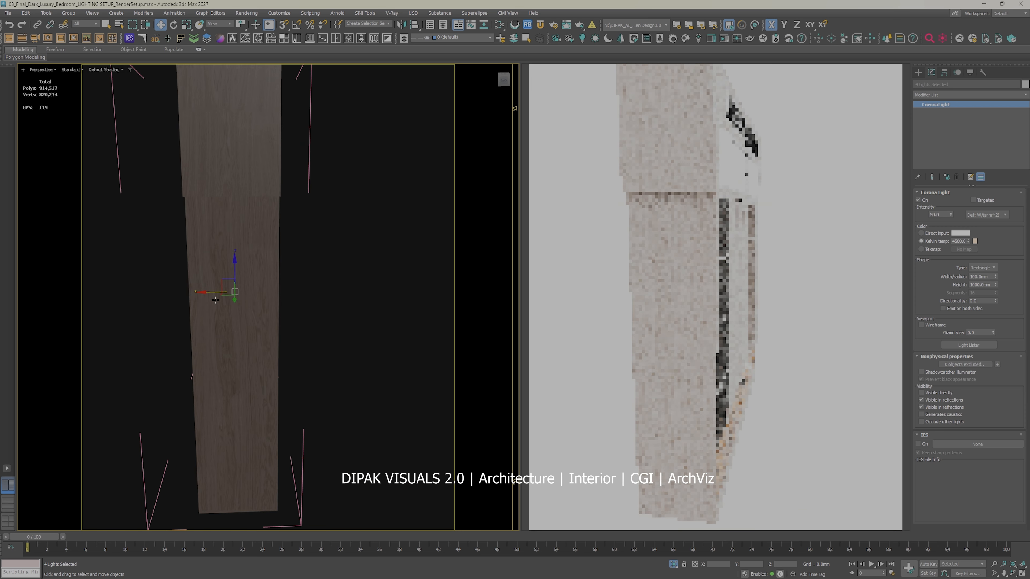
left_click_drag(215, 292, 201, 292)
middle_click_drag(299, 325, 218, 314, "alt")
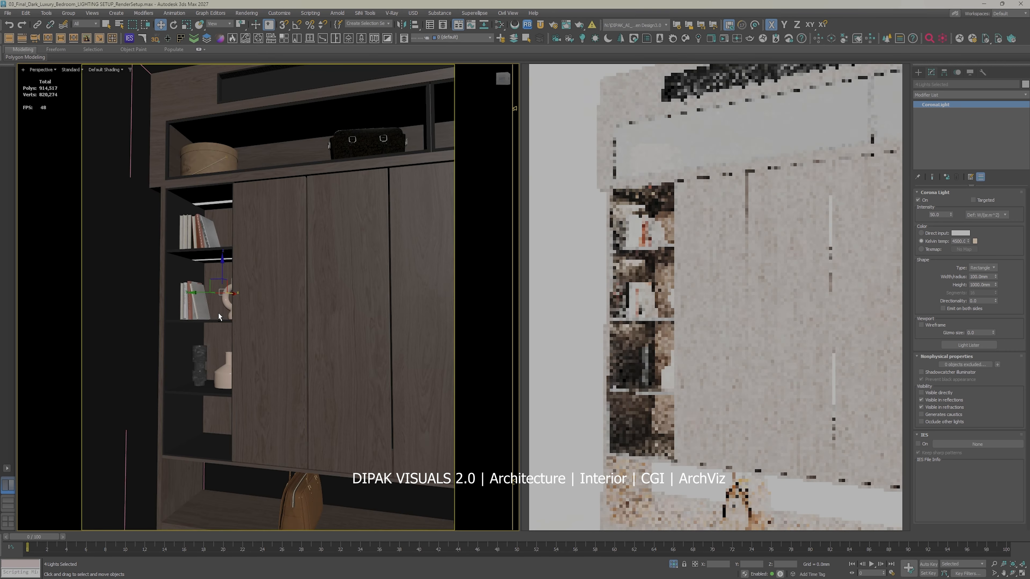
Step: Select all the isolated wardrobe objects and close the wardrobe group
key("z")
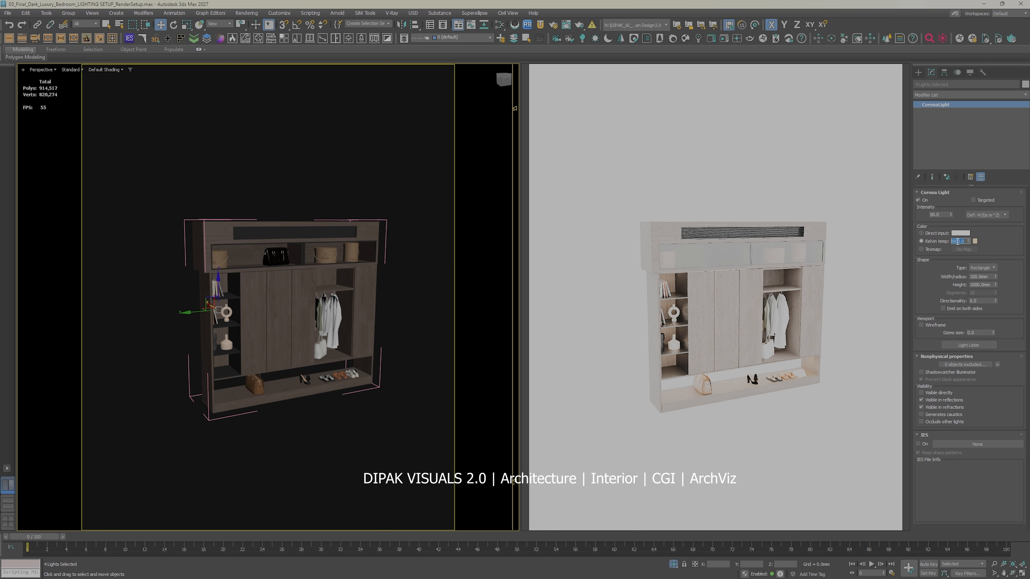
left_click(156, 467)
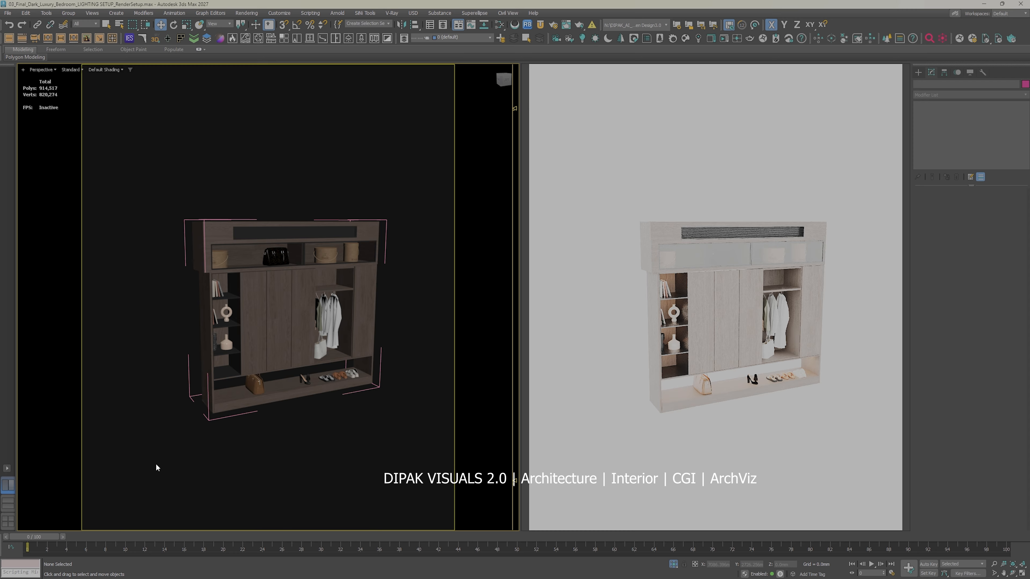
key("ctrl+a")
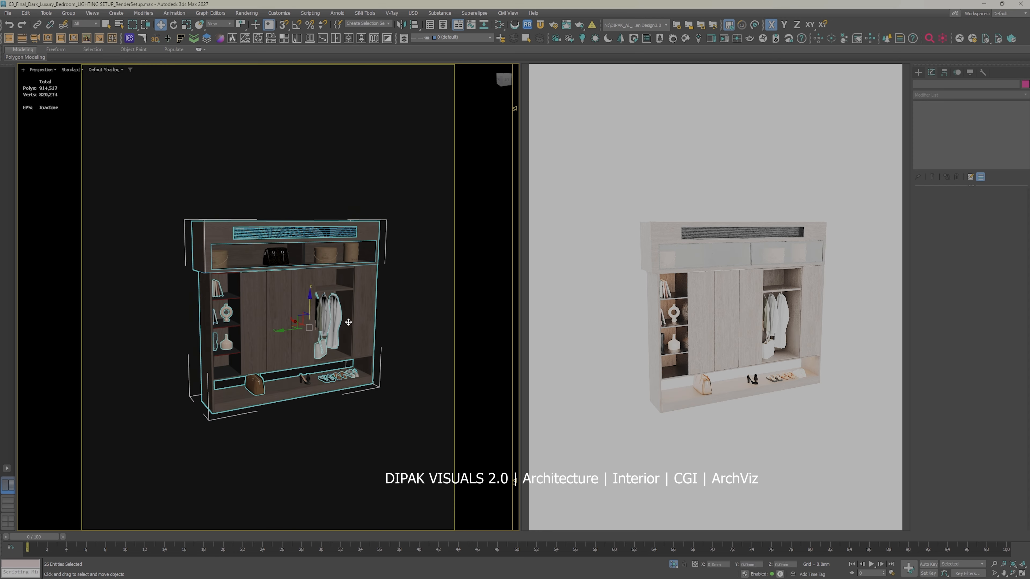
scroll(357, 321, "up", 5)
middle_click_drag(417, 325, 392, 329, "alt")
scroll(357, 309, "down", 5)
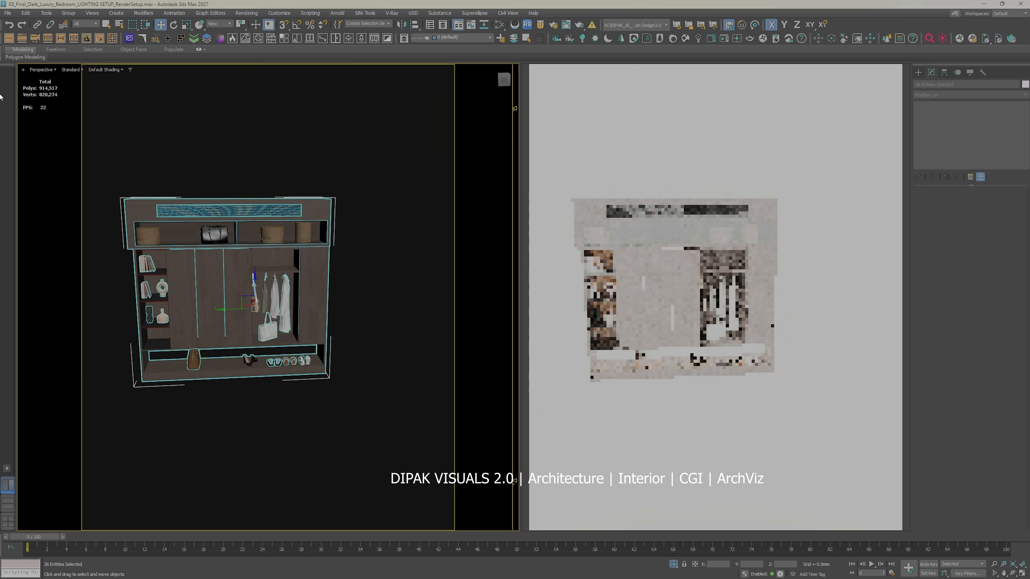
left_click(66, 13)
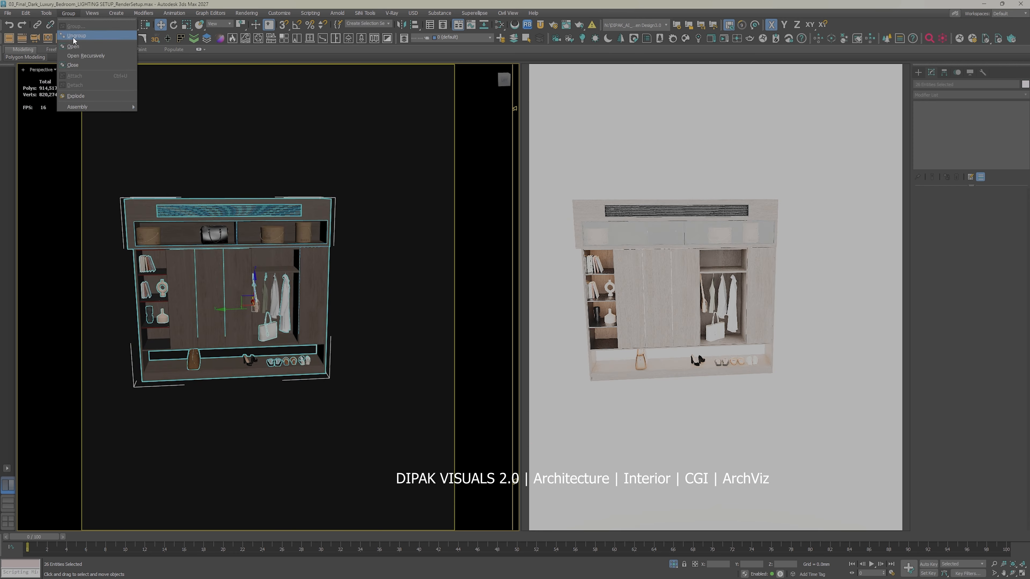
left_click(77, 61)
Step: Clear the selection and end isolation to bring back the whole bedroom
left_click(444, 309)
middle_click_drag(444, 309, 422, 310, "alt")
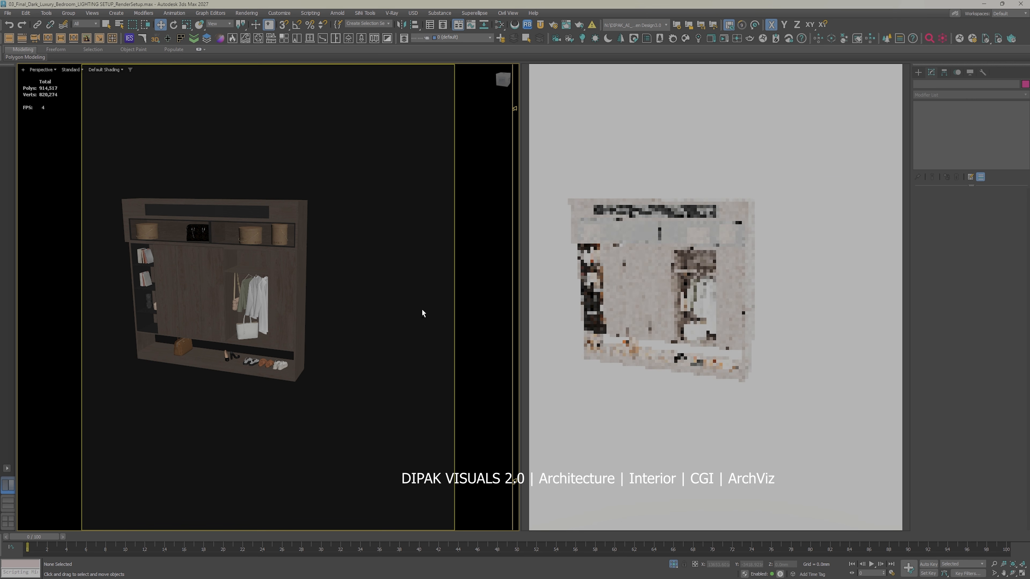
right_click(405, 299)
left_click(421, 234)
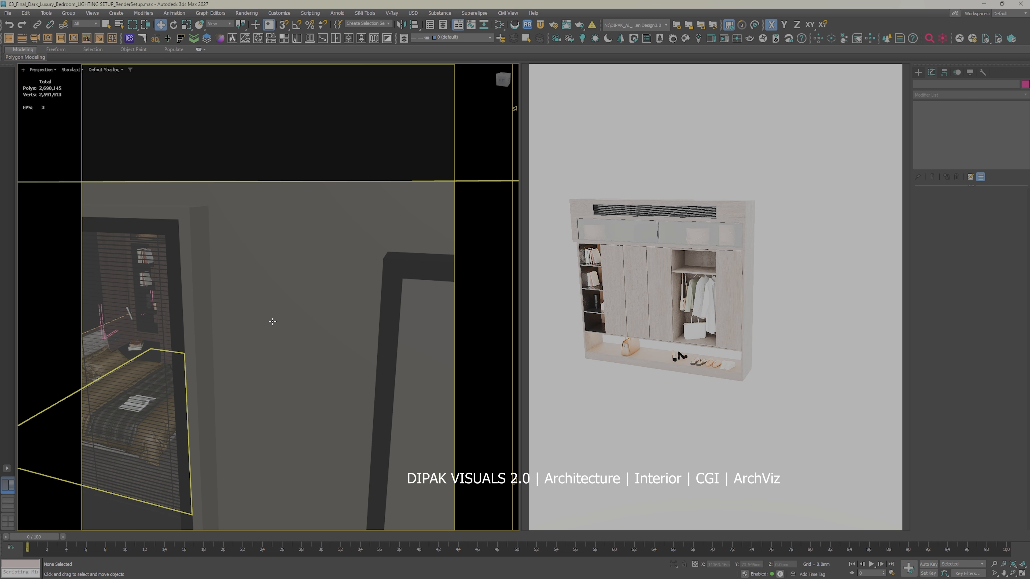
Step: Review the bedroom lighting through Corona Camera001, 006, 005 and 004, ending on the wardrobe view of Corona Camera007
key("c")
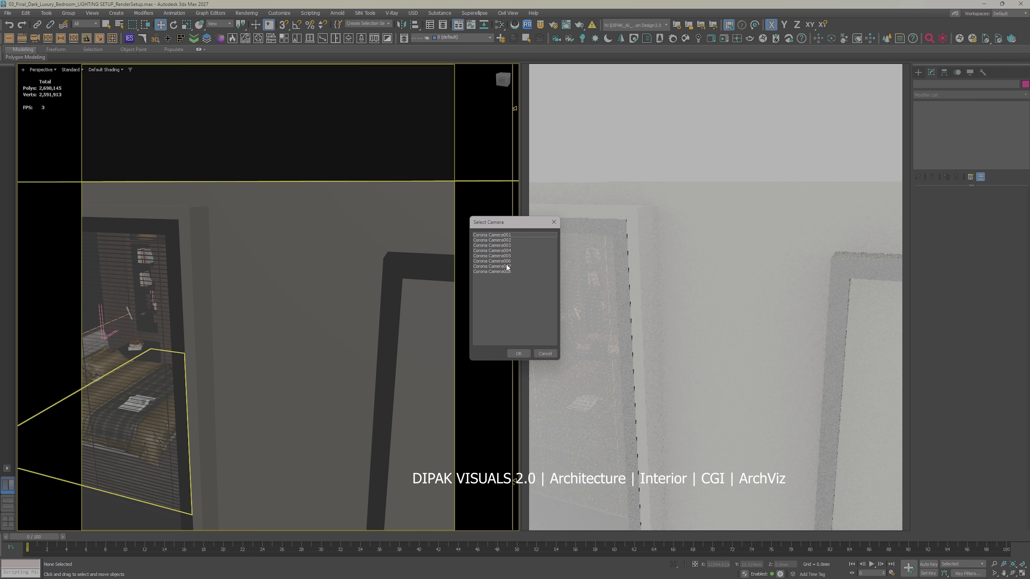
double_click(511, 234)
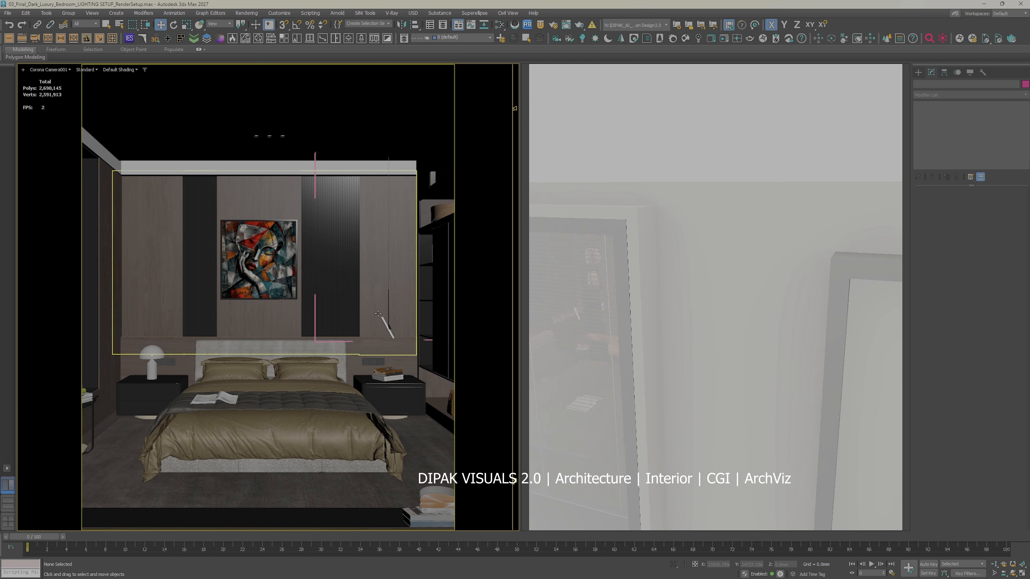
key("c")
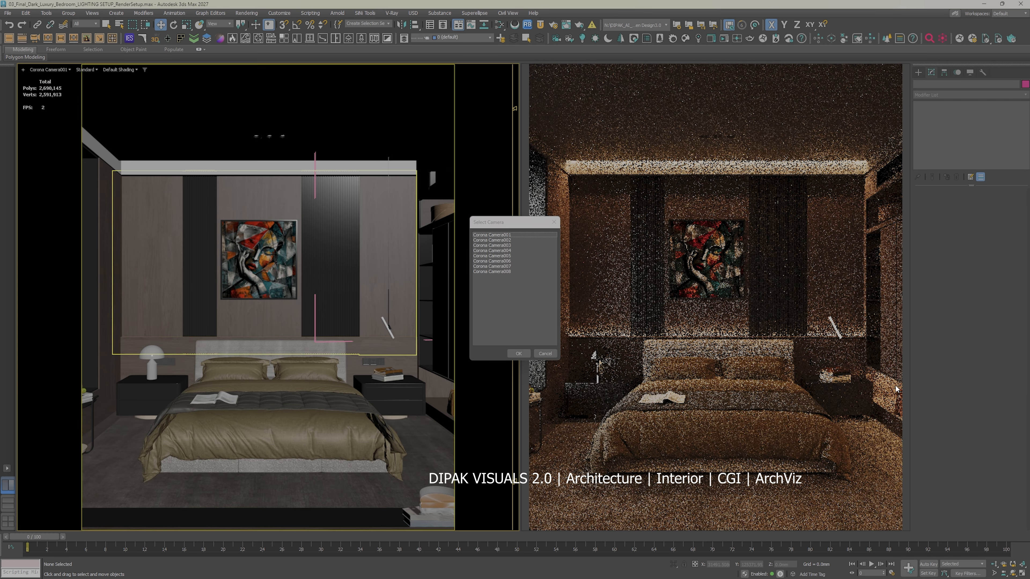
double_click(508, 261)
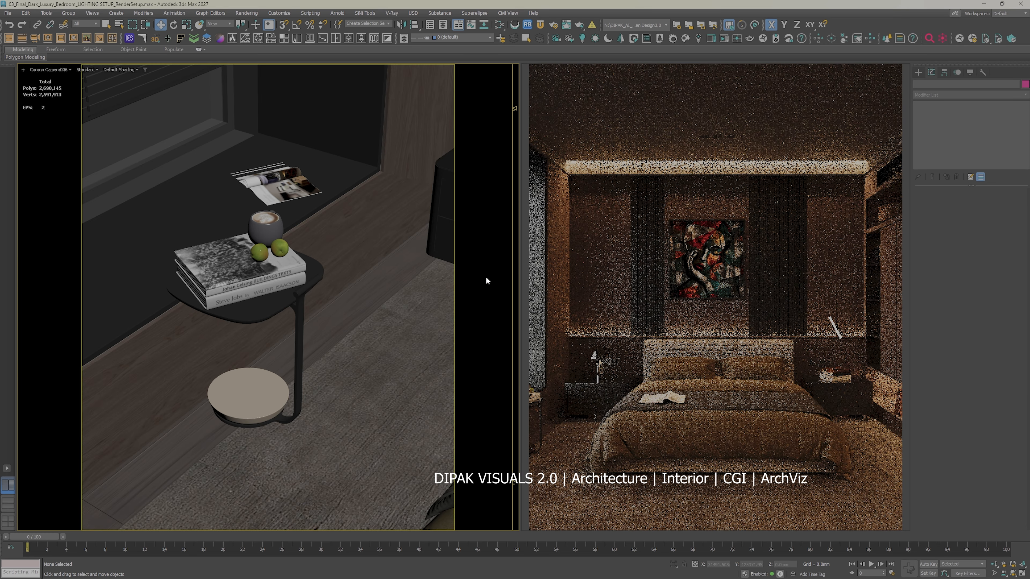
key("c")
double_click(508, 256)
key("c")
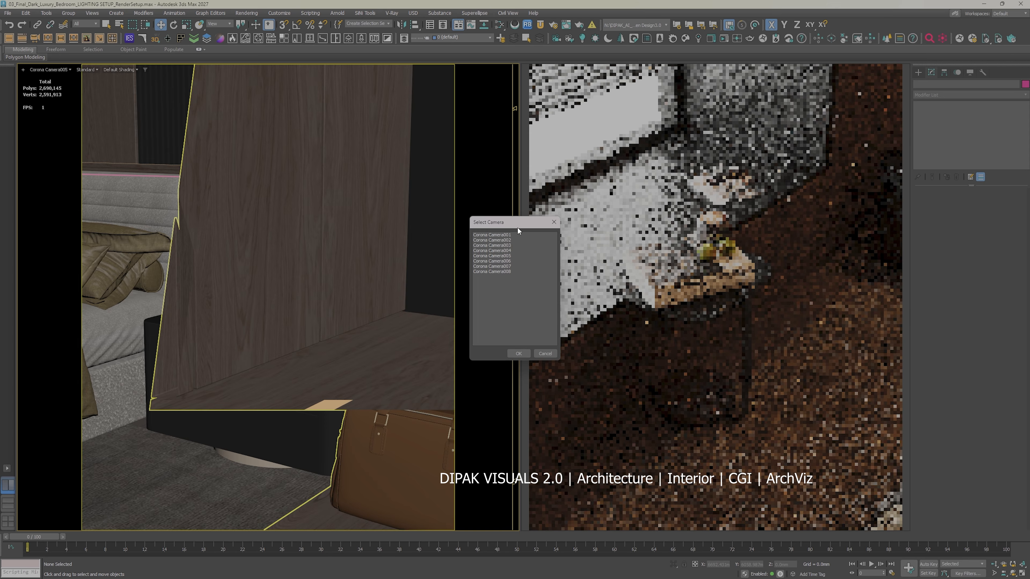
double_click(505, 250)
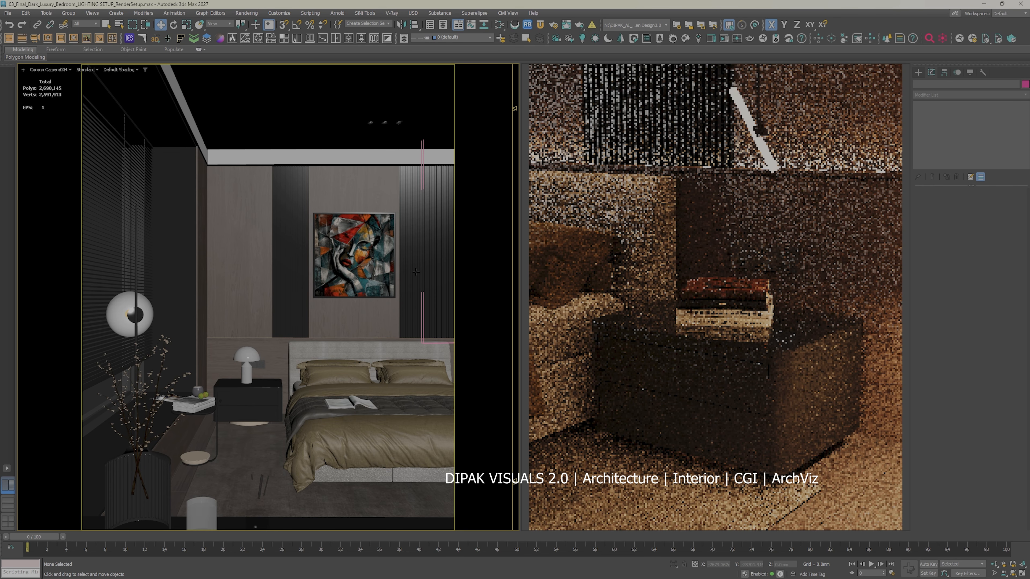
key("c")
double_click(508, 266)
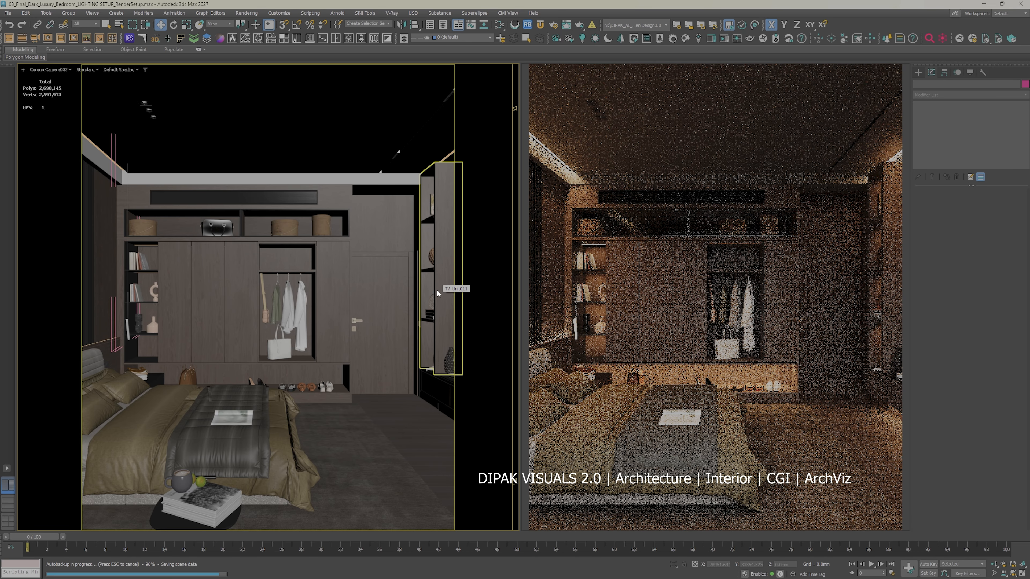
Step: Unhide all objects to restore the wardrobe's glass doors, and isolate the wardrobe group
right_click(329, 383)
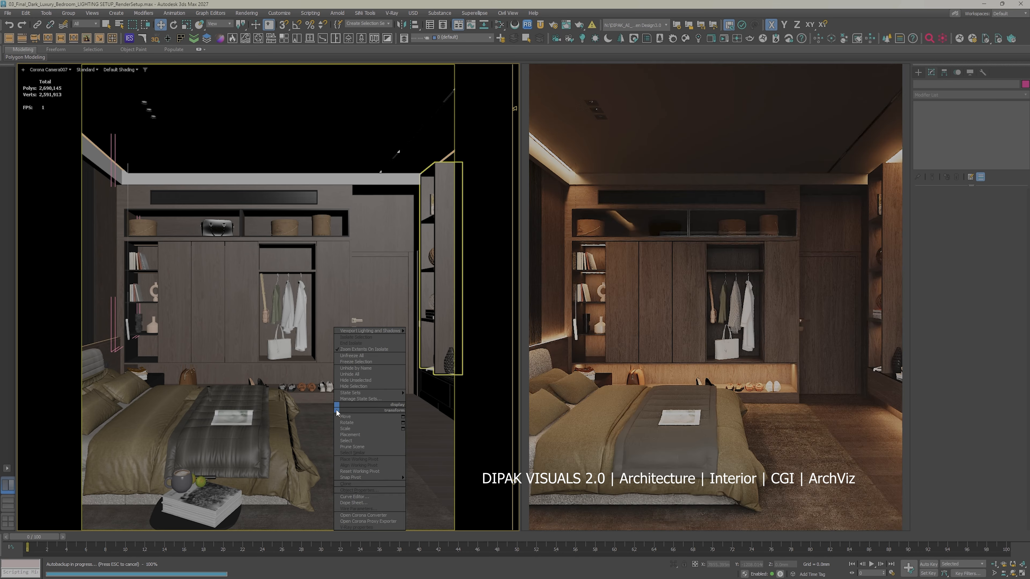
left_click(355, 371)
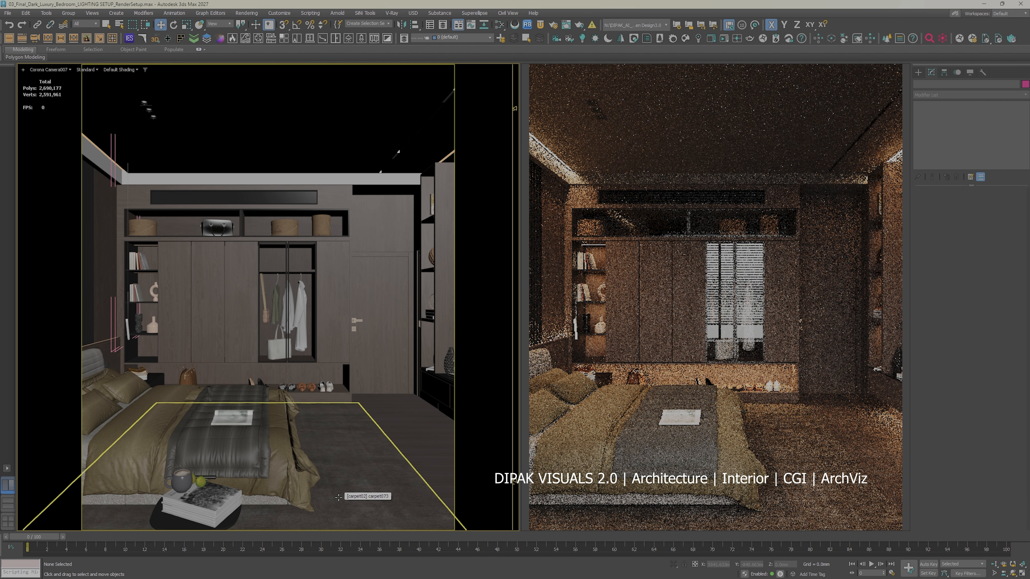
left_click(199, 213)
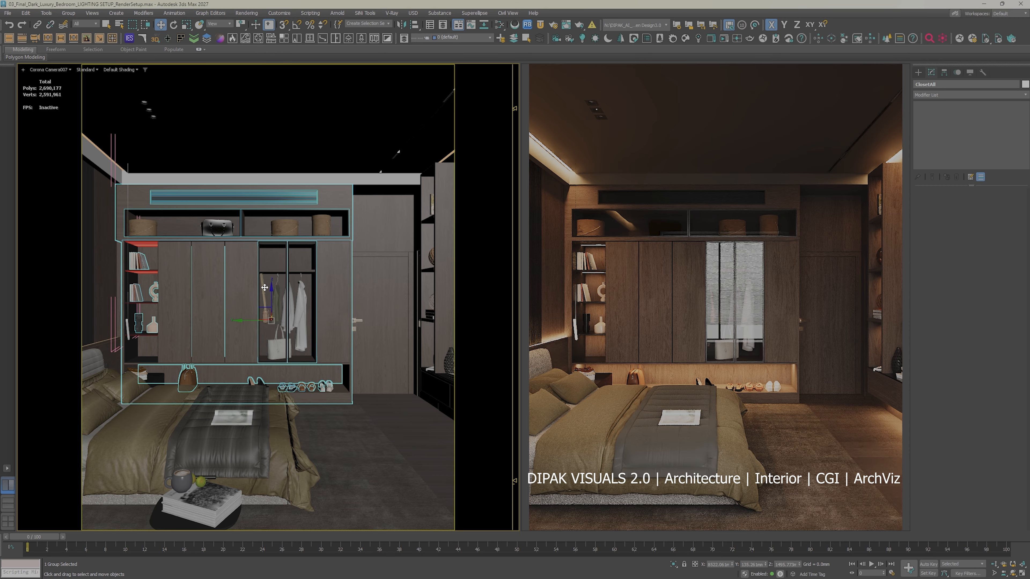
right_click(264, 302)
left_click(301, 230)
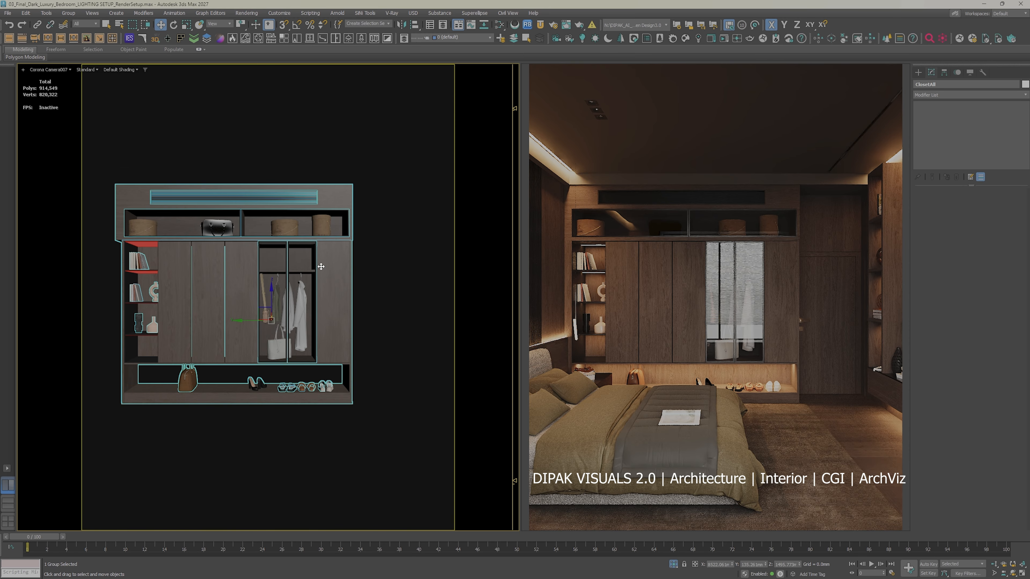
Step: Open the isolated wardrobe group in a perspective view
key("f")
key("p")
key("z")
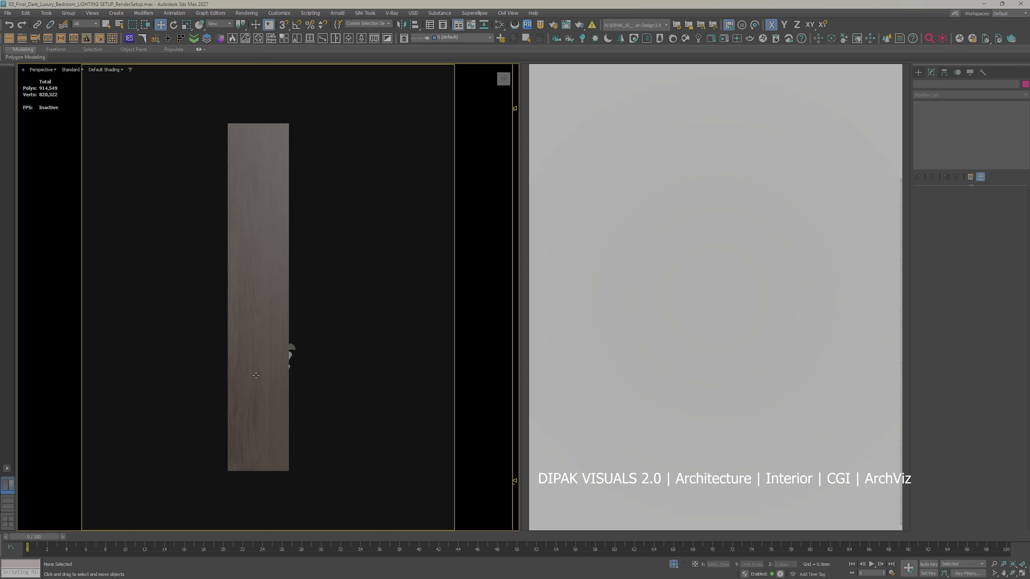
middle_click_drag(289, 351, 324, 297, "alt")
left_click(253, 306)
scroll(251, 304, "up", 6)
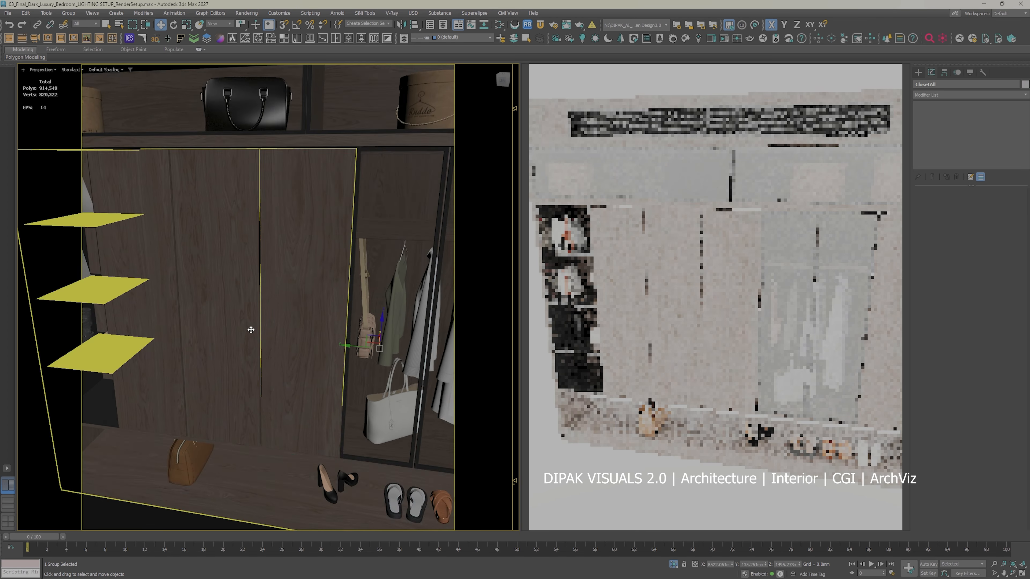
scroll(249, 303, "down", 5)
middle_click_drag(248, 315, 337, 324, "alt")
middle_click_drag(345, 317, 171, 211, "alt")
left_click(65, 14)
left_click(85, 57)
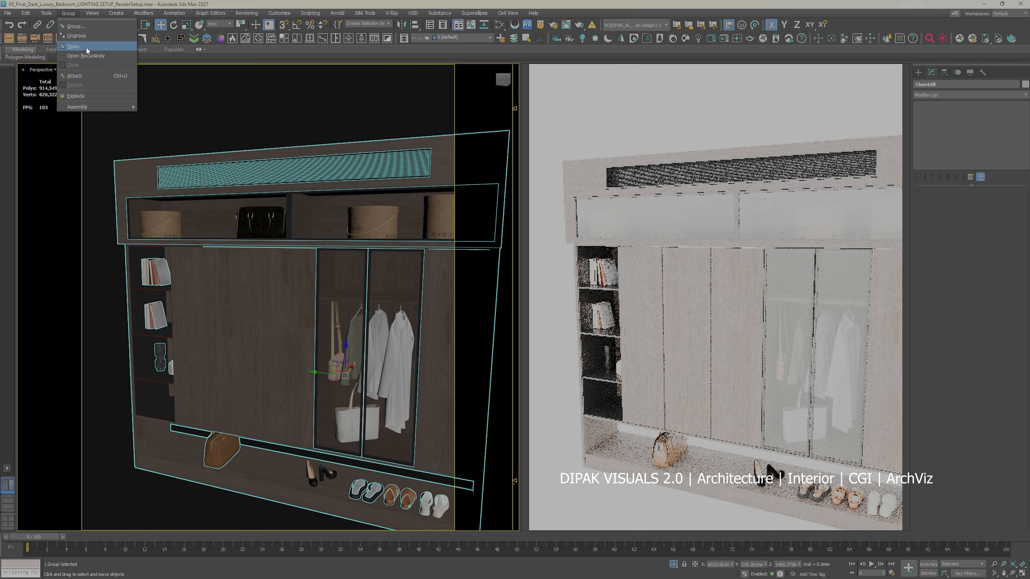
Step: Hide the glass door in front of the wardrobe's upper open compartments
left_click(230, 209)
key("z")
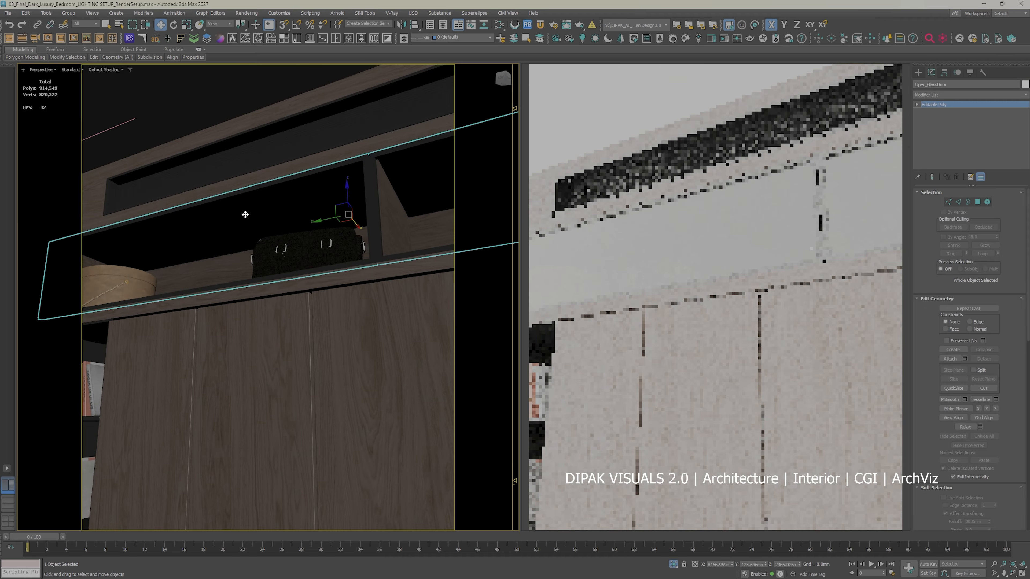
right_click(247, 178)
left_click(263, 179)
scroll(222, 222, "up", 4)
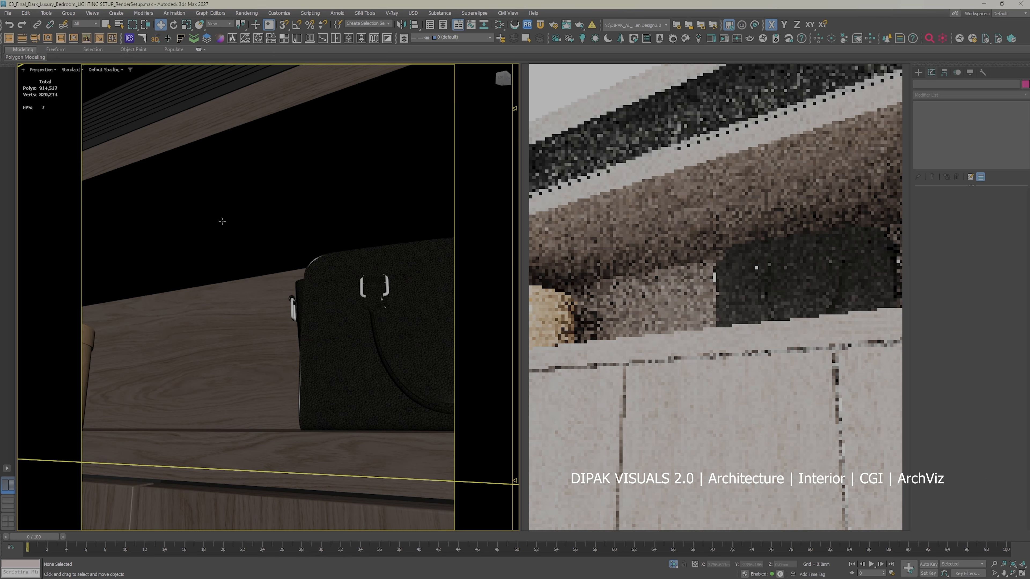
Step: Pick the ceiling face of the wardrobe's upper compartments and create a Corona light on it with Auto Light
left_click(223, 221)
scroll(226, 237, "down", 6)
left_click(978, 201)
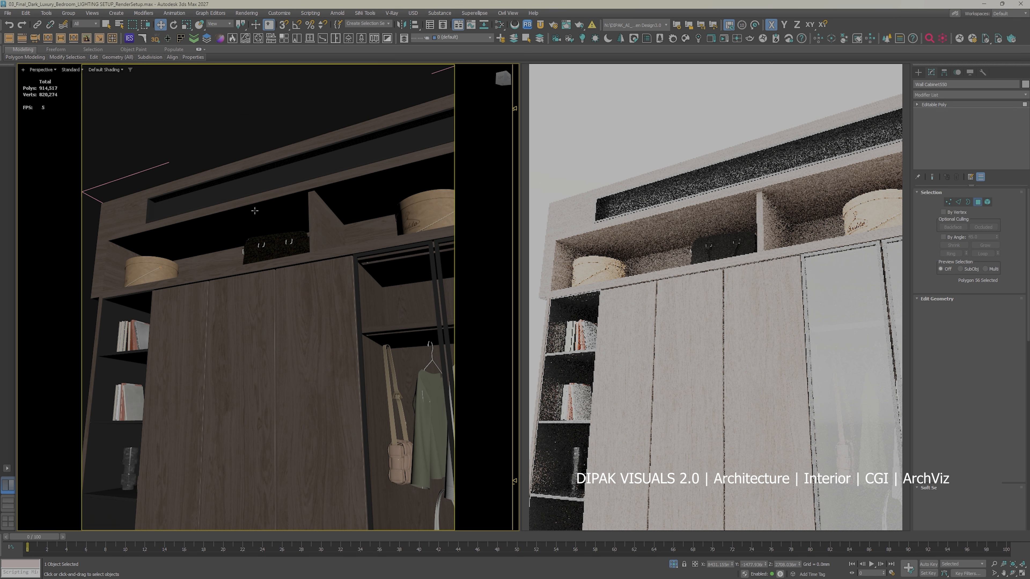
left_click(253, 223)
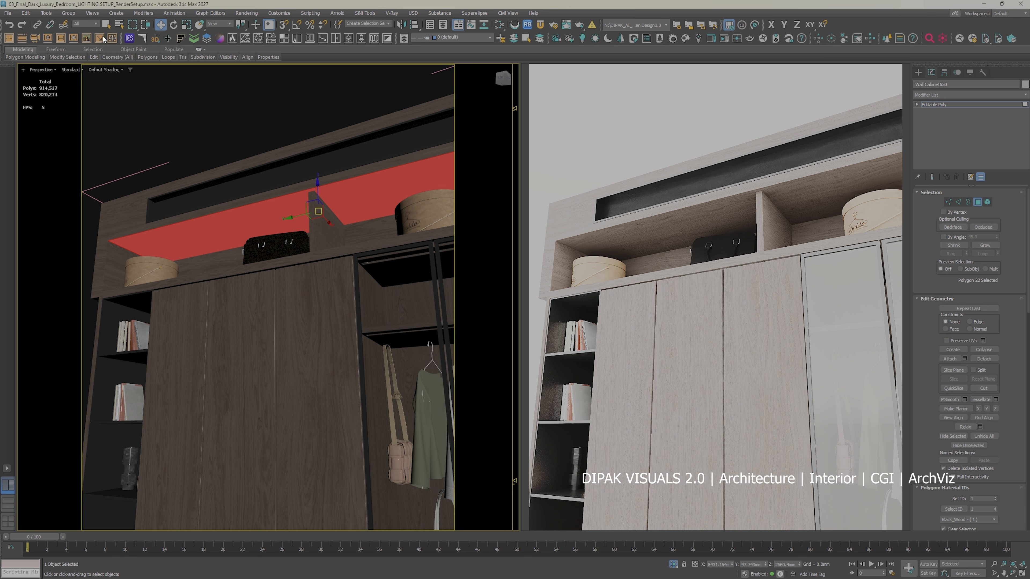
left_click(112, 39)
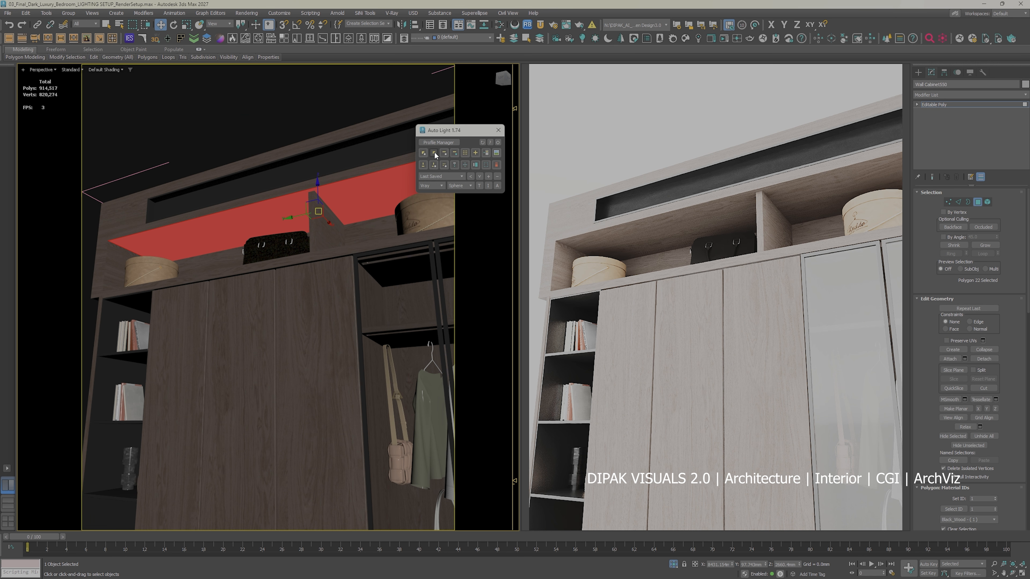
left_click(434, 153)
left_click(498, 130)
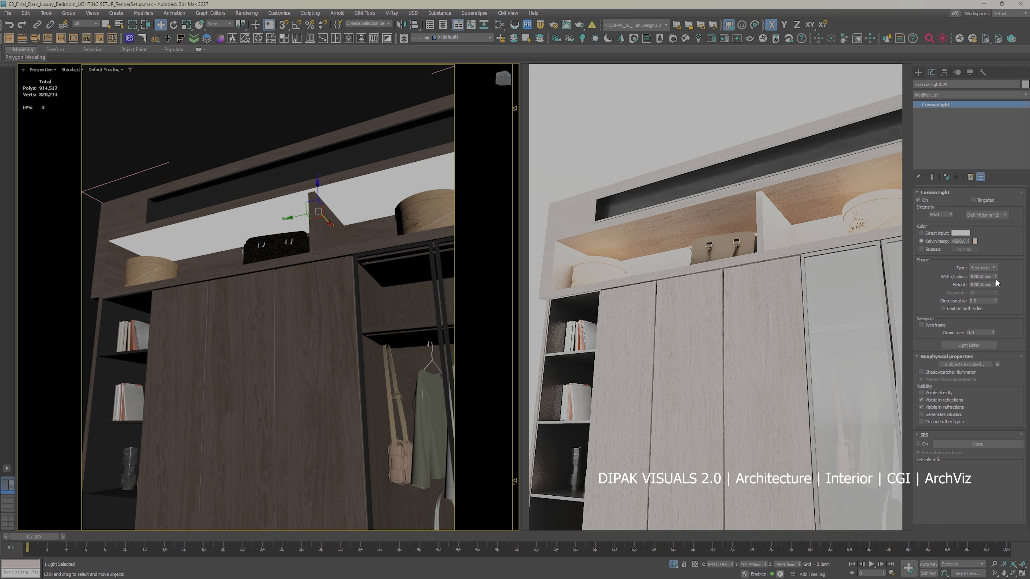
Step: Size the upper compartments' Corona light as a thin strip with width 1000 mm and height 100 mm
left_click_drag(995, 277, 995, 296)
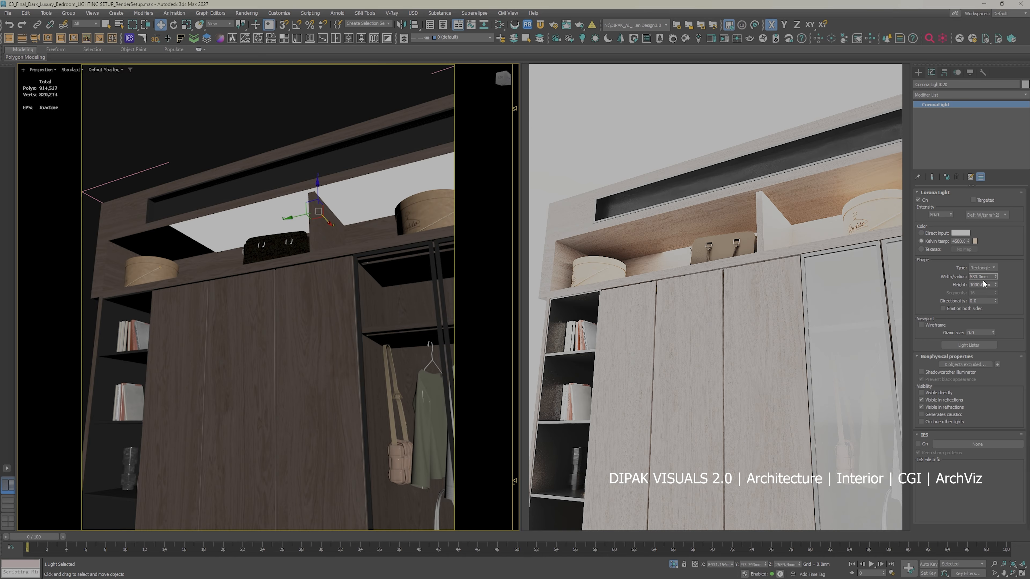
type("1000")
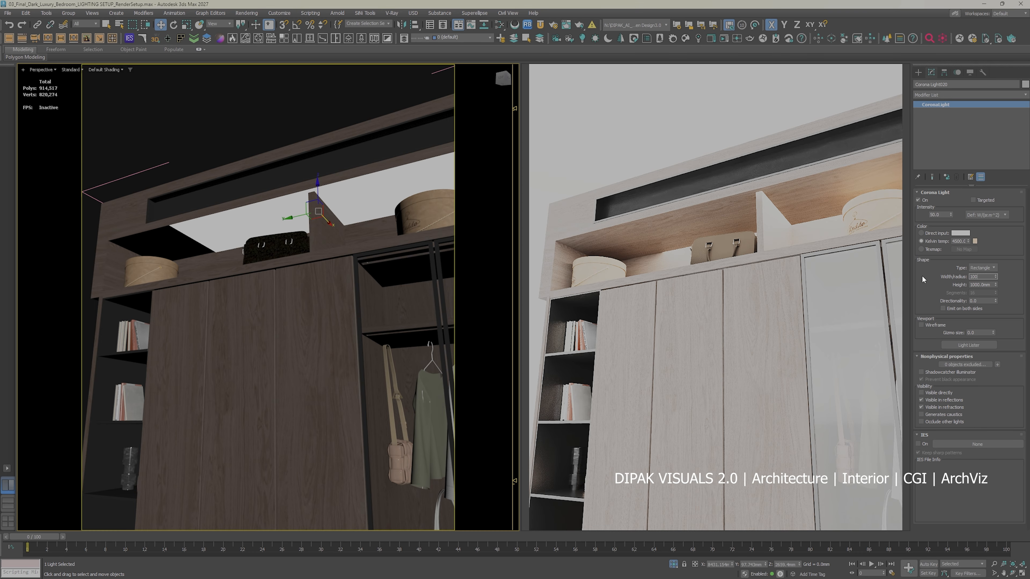
key("Return")
double_click(989, 285)
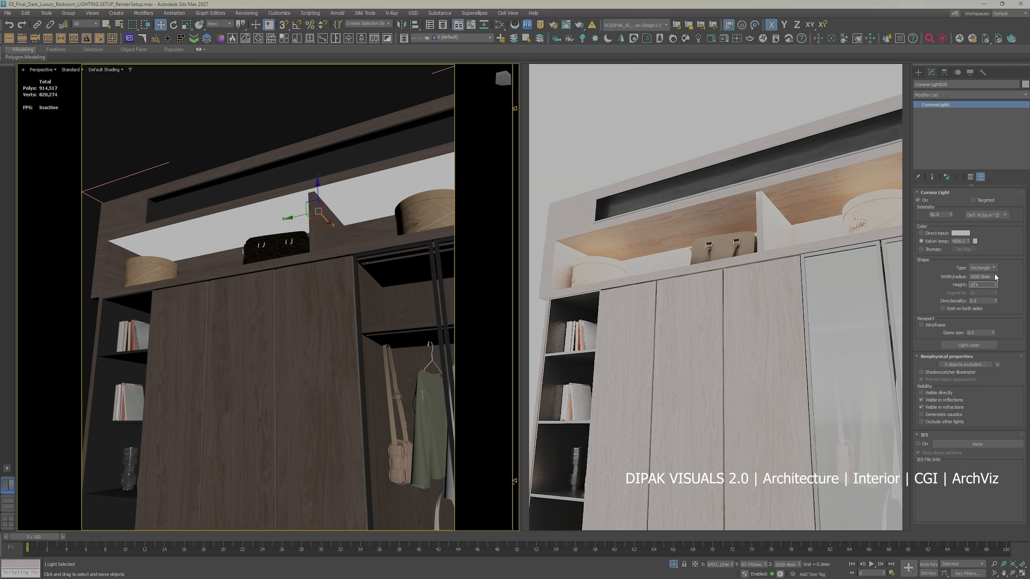
type("100m")
key("Return")
type("100")
key("Return")
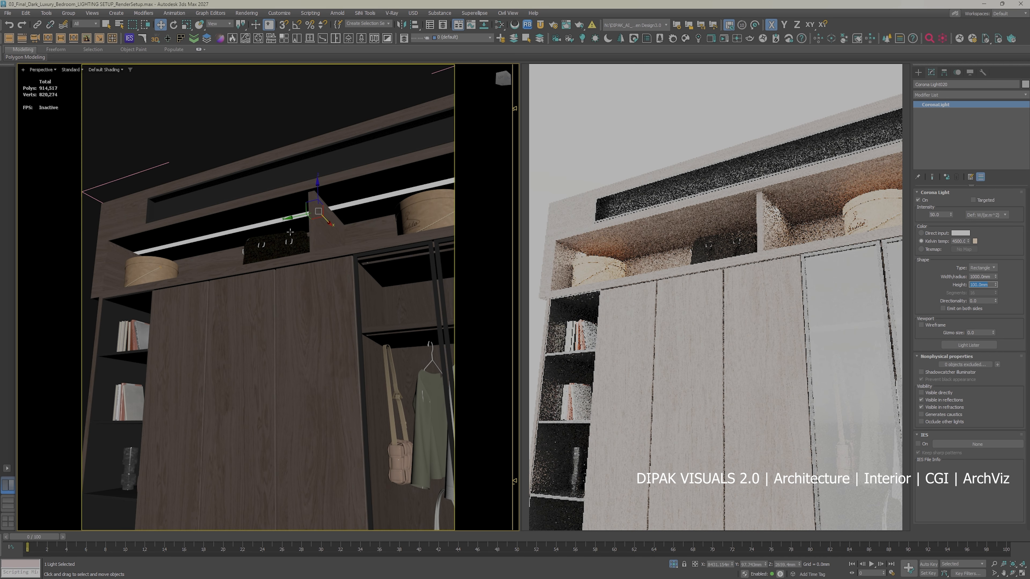
Step: Make the strip light visible directly and turn off its visibility in reflections and refractions
left_click(920, 392)
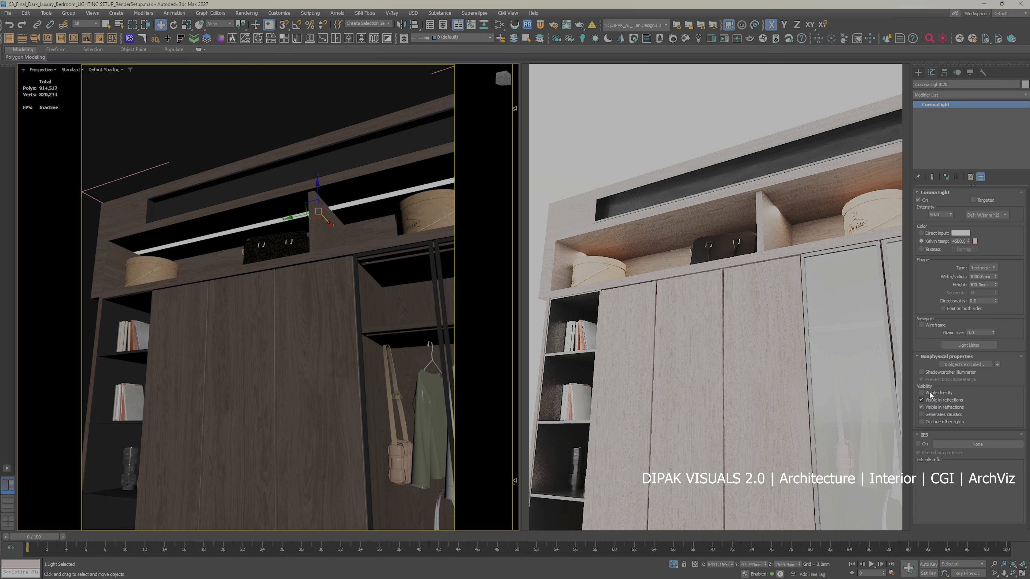
left_click(936, 401)
left_click(936, 408)
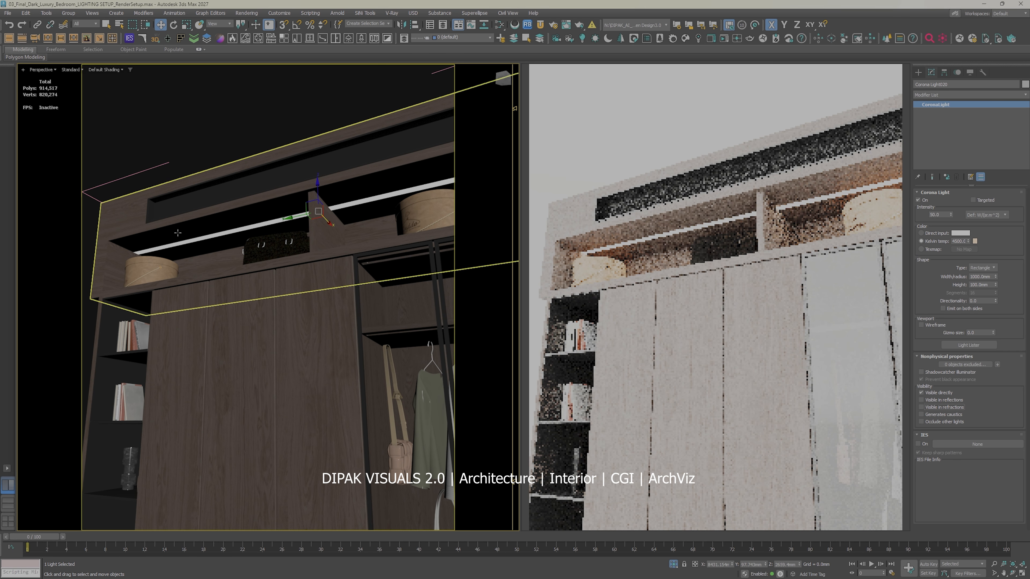
Step: Select all the wardrobe objects with the new light, close the wardrobe group and clear the selection
scroll(180, 239, "down", 5)
left_click_drag(375, 158, 91, 437)
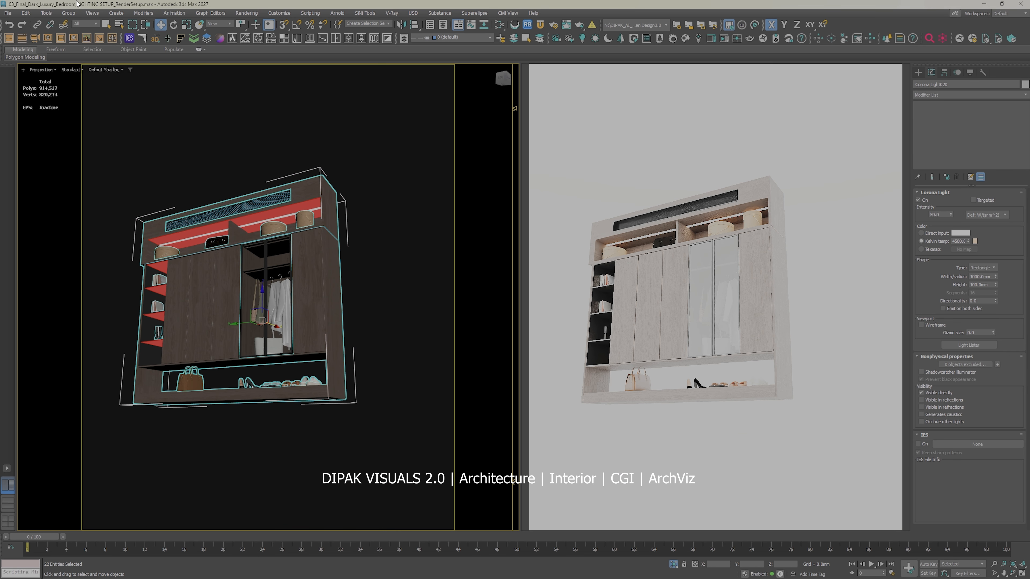
left_click(70, 14)
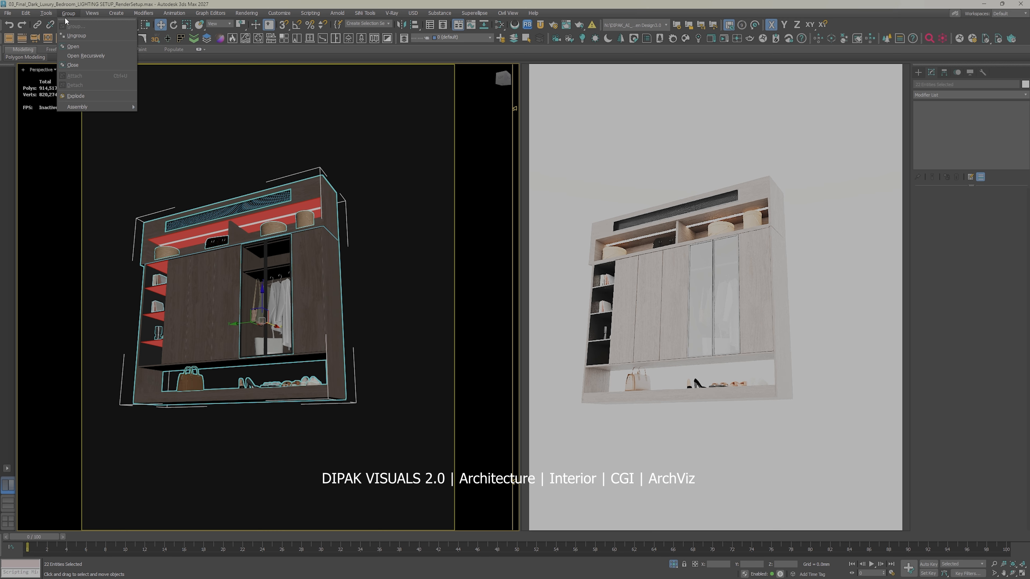
left_click(79, 65)
left_click(381, 207)
Step: Bring back the rest of the bedroom around the wardrobe
middle_click_drag(381, 208, 351, 251, "alt")
scroll(305, 296, "up", 4)
middle_click_drag(316, 285, 357, 255)
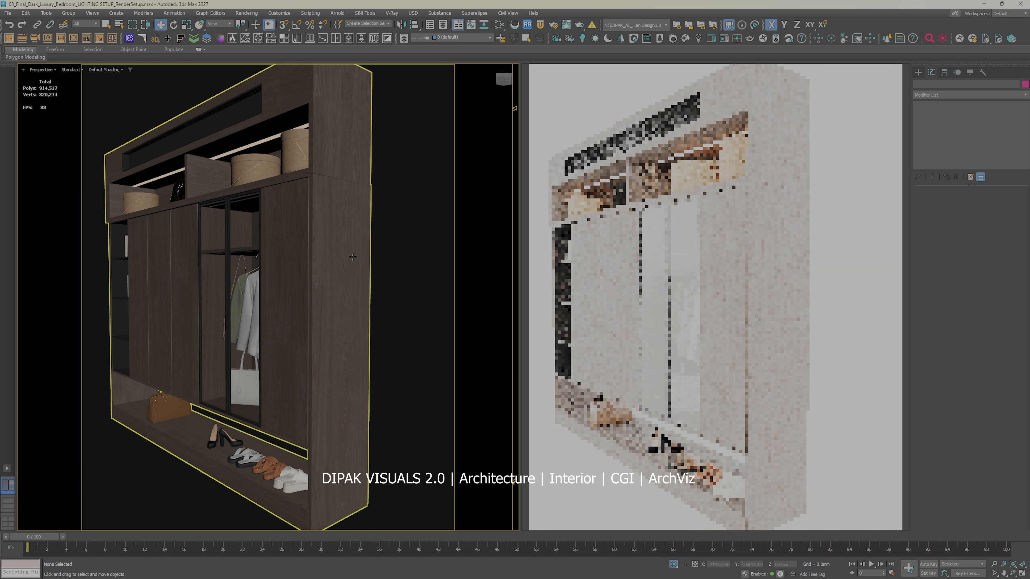
right_click(358, 254)
left_click(324, 264)
middle_click_drag(300, 268, 337, 227, "alt")
scroll(277, 222, "up", 7)
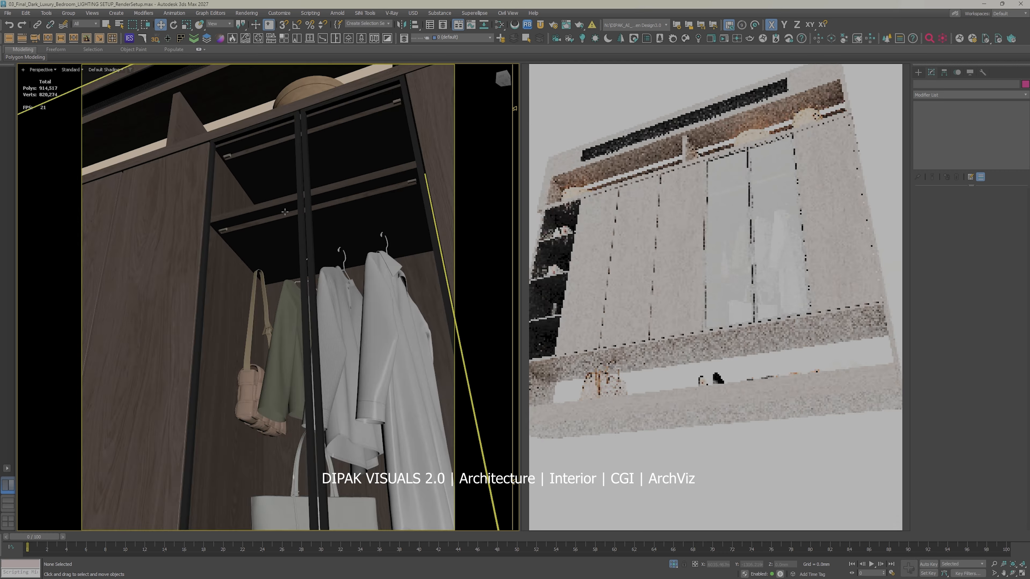
right_click(276, 223)
left_click(302, 191)
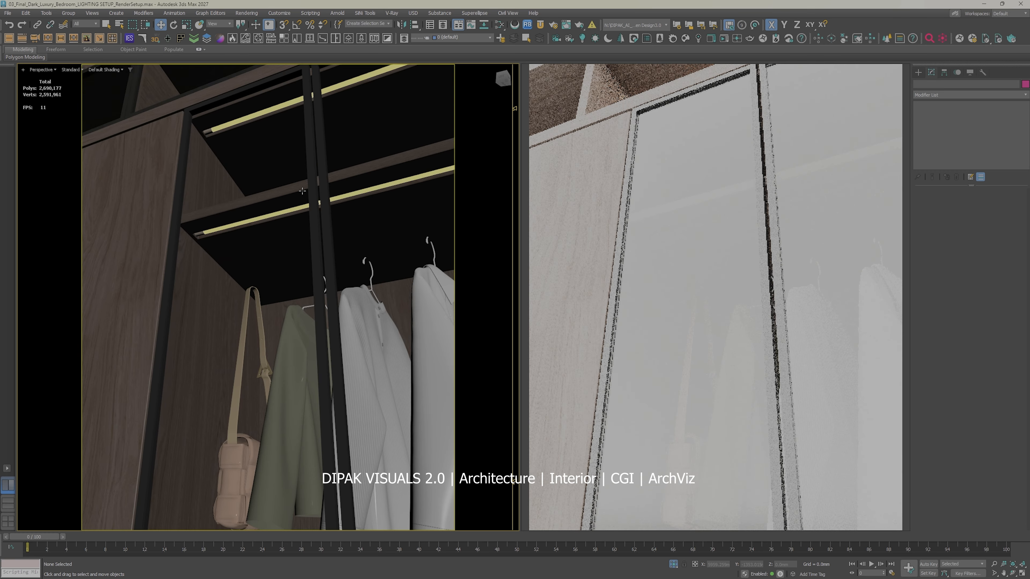
Step: Use wireframe display to select the two light strips inside the wardrobe's glass-door compartment, and return to shaded display
scroll(273, 215, "up", 4)
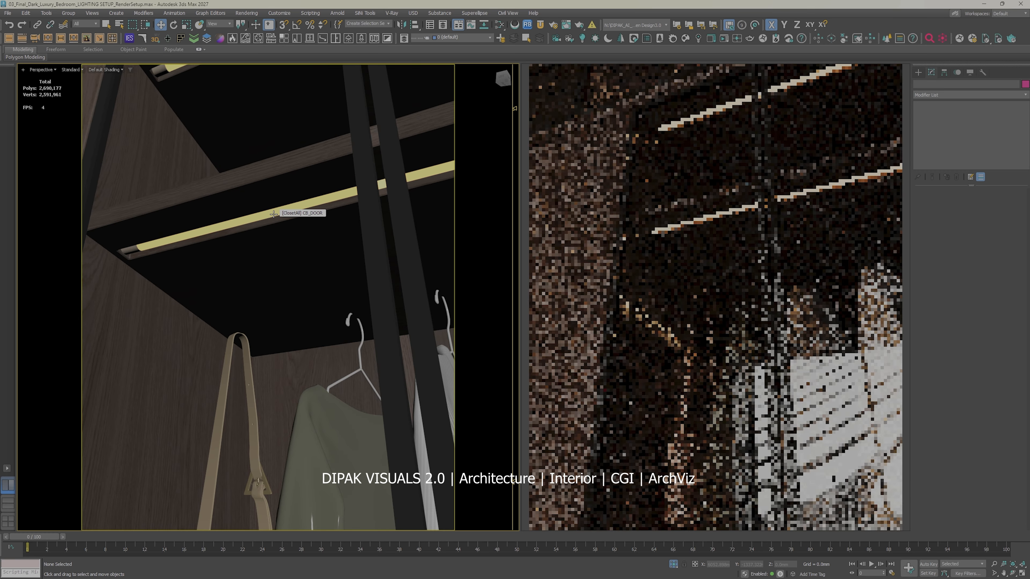
key("F3")
left_click(278, 210)
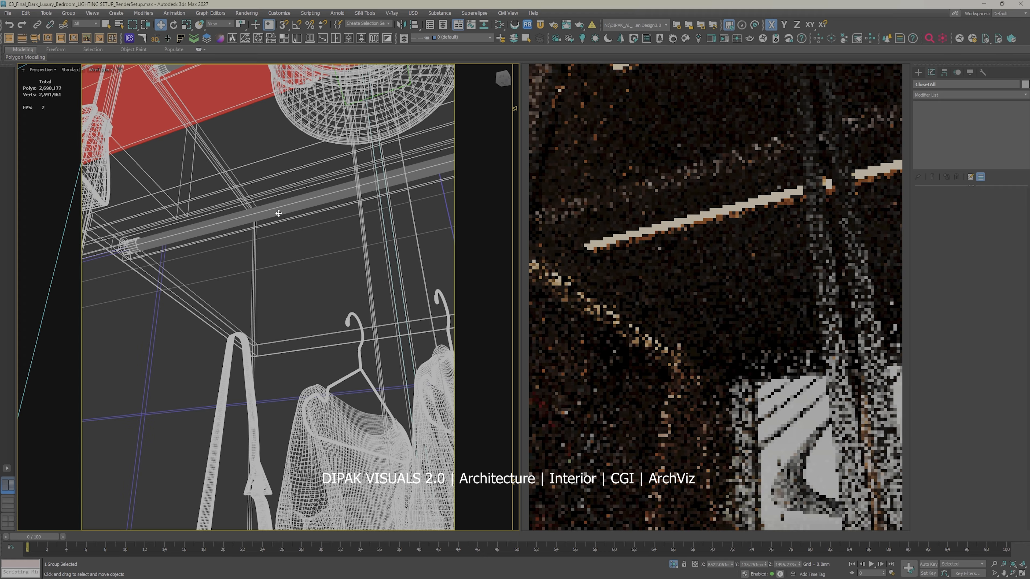
key("F3")
key("F3")
key("F3")
key("F3")
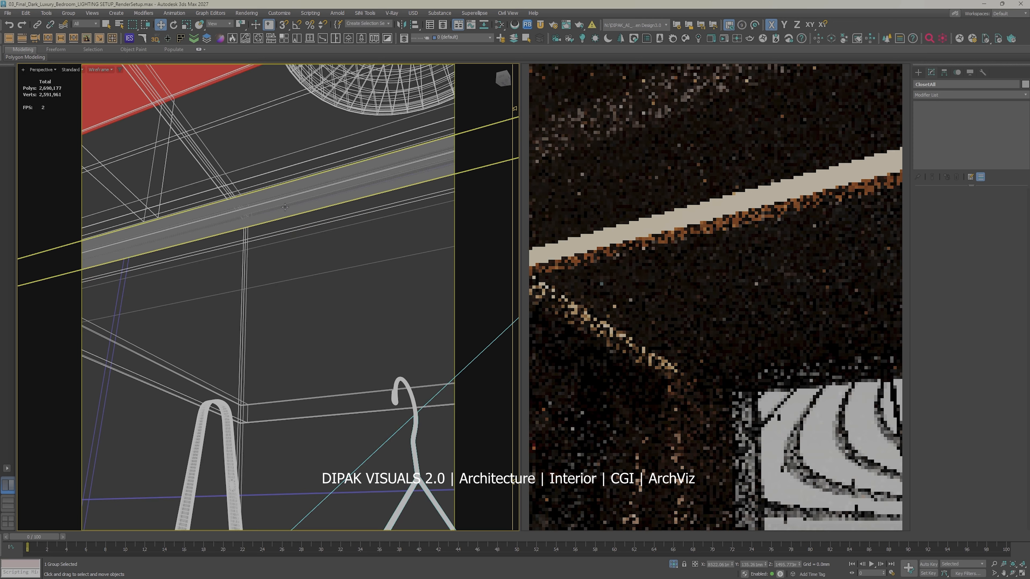
left_click(285, 209)
scroll(304, 240, "down", 3)
key("F3")
scroll(307, 244, "down", 5)
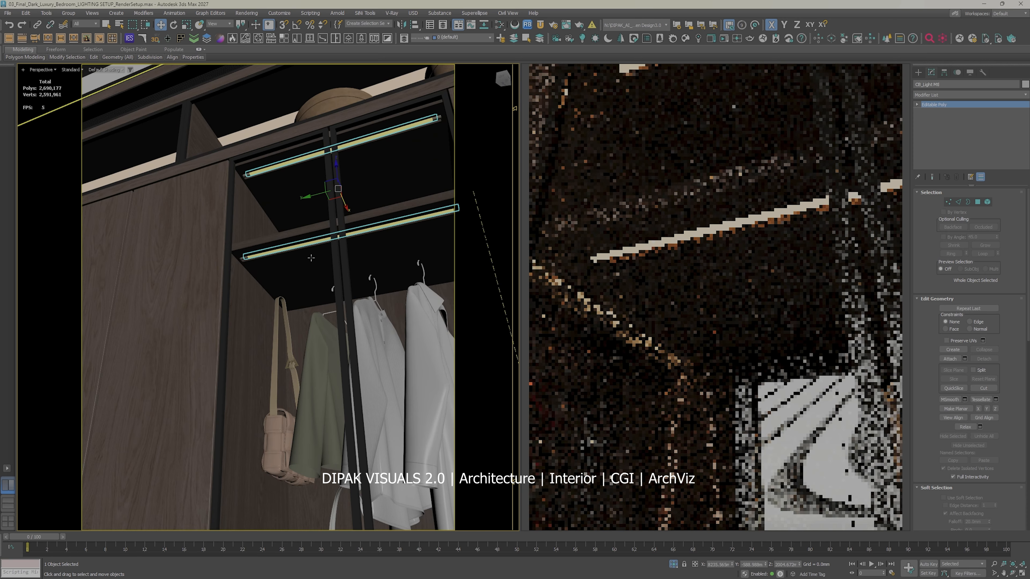
Step: Check the Corona Light Material in the Slate Material Editor and examine the strips inside the glass-door compartment
key("m")
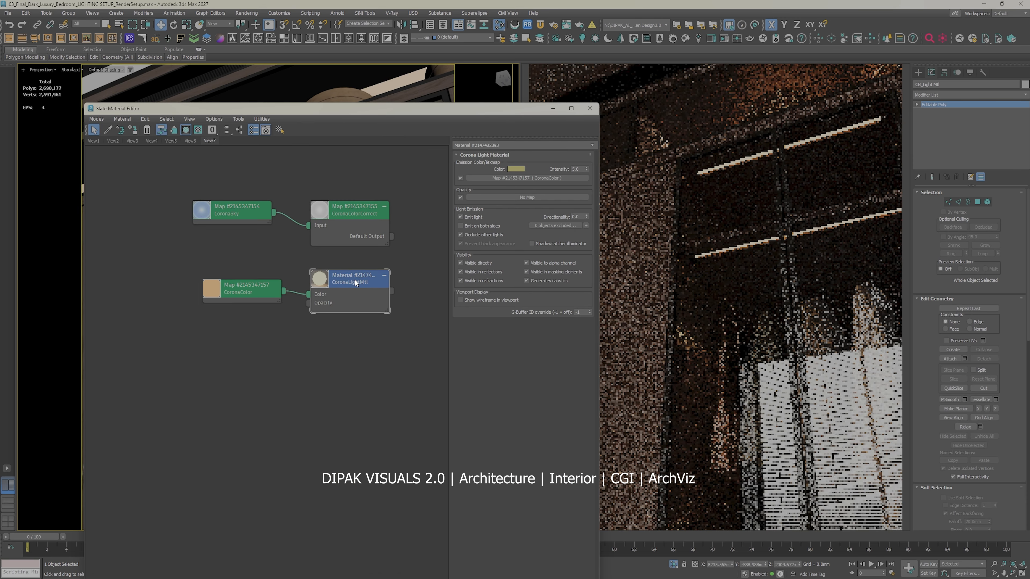
left_click(589, 108)
scroll(321, 248, "down", 6)
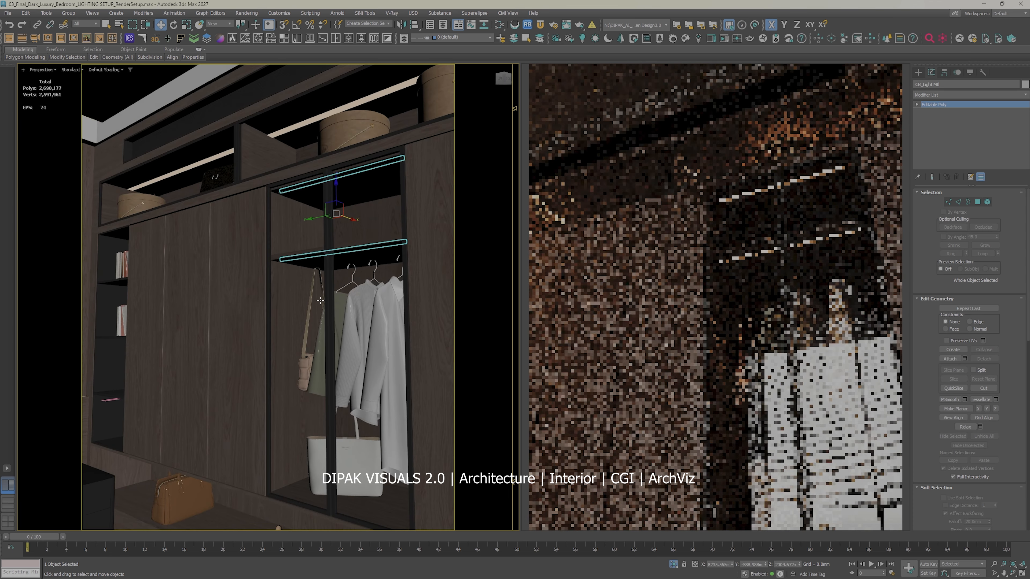
mouse_move(320, 301)
middle_mouse_down("alt")
mouse_move(339, 299)
mouse_move(328, 266)
mouse_move(316, 263)
mouse_move(323, 293)
mouse_move(296, 303)
mouse_move(310, 313)
middle_mouse_up("alt")
scroll(316, 264, "up", 5)
scroll(316, 264, "down", 5)
scroll(323, 293, "down", 5)
Step: Select the scene objects, close the open wardrobe group and clear the selection
left_click(315, 172)
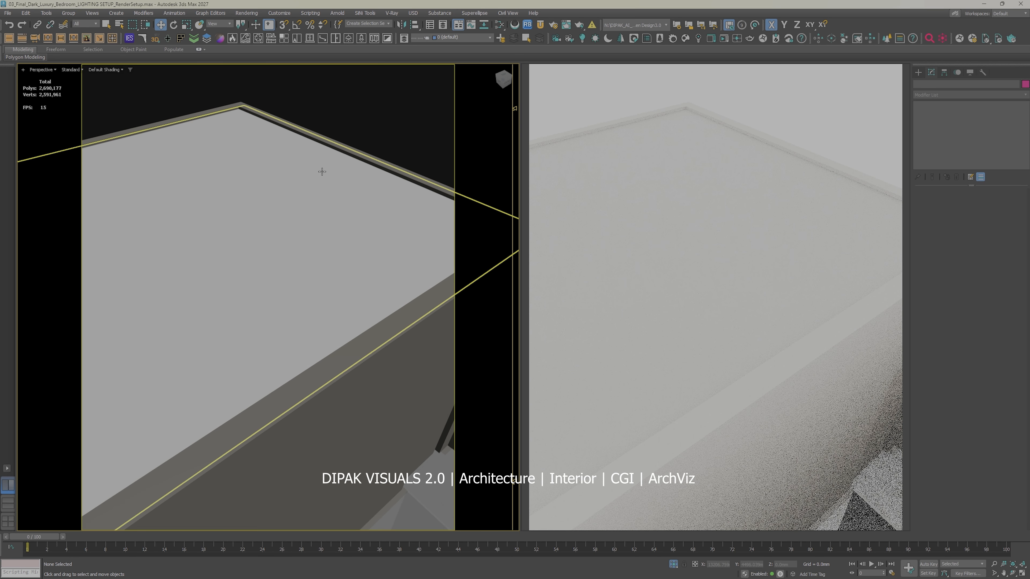
left_click(68, 12)
left_click(75, 66)
left_click(321, 108)
Step: Review the wardrobe lighting through Corona Camera007, check the light material once more and select the wardrobe group
key("c")
double_click(508, 266)
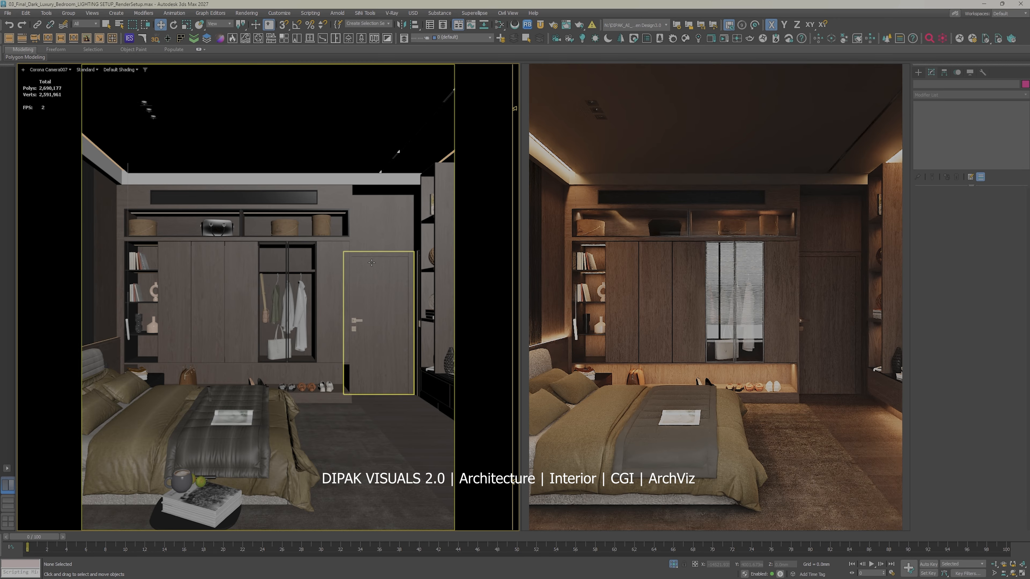
key("m")
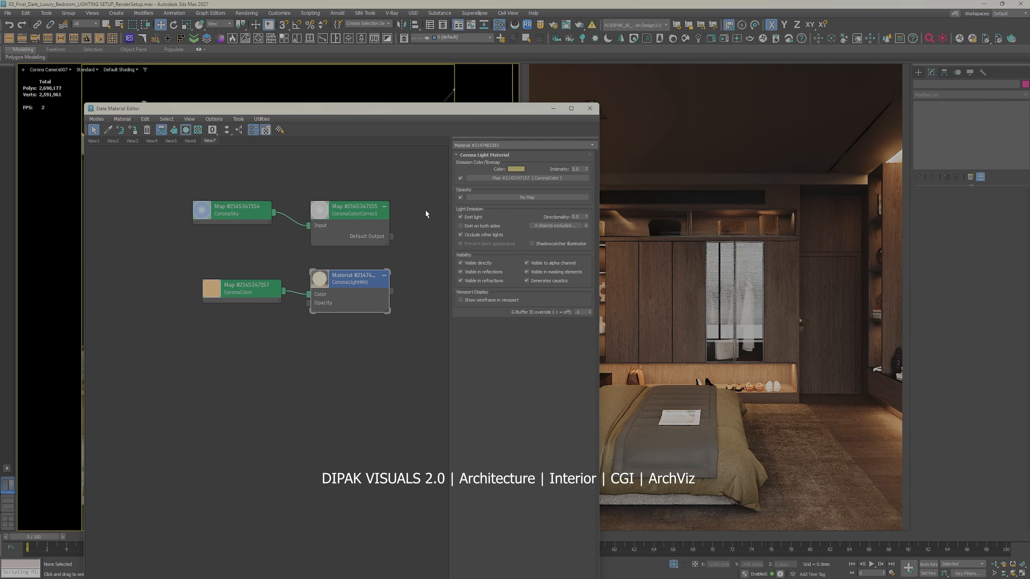
left_click(590, 108)
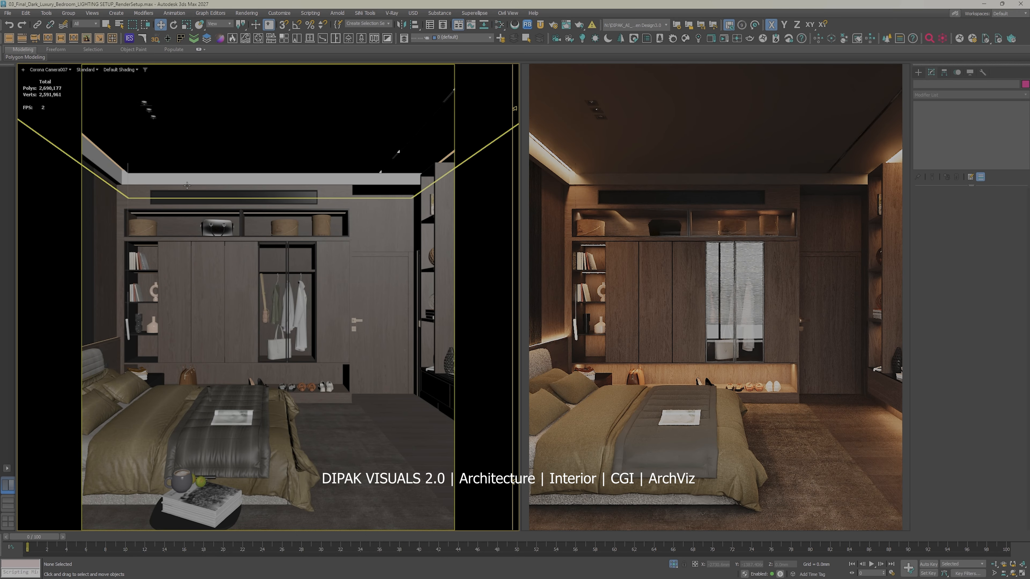
left_click(187, 194)
Step: Review the bedroom lighting through Corona Camera001, Camera004 and Camera003, and select the wall panelling behind the TV
key("c")
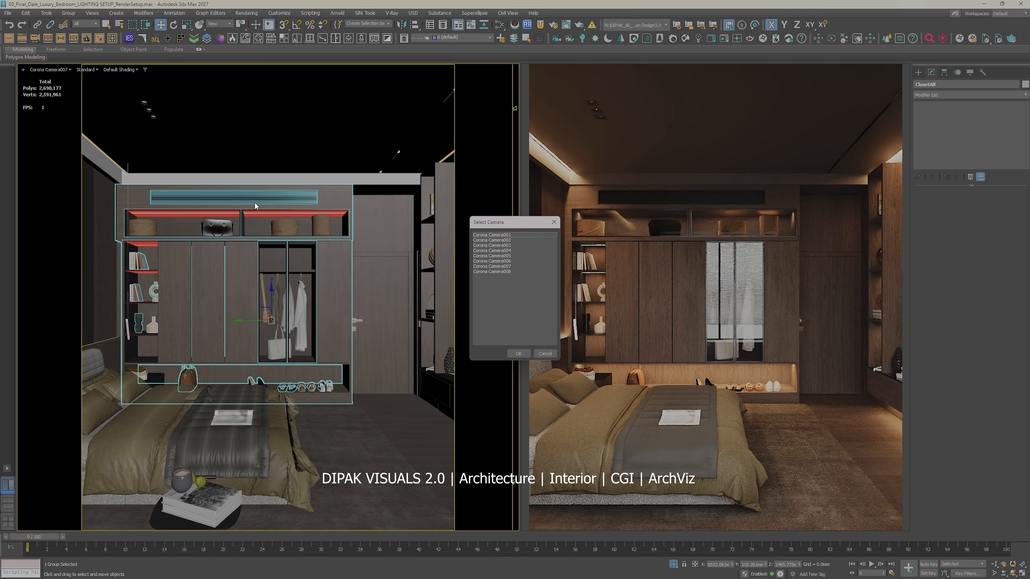
left_click(498, 235)
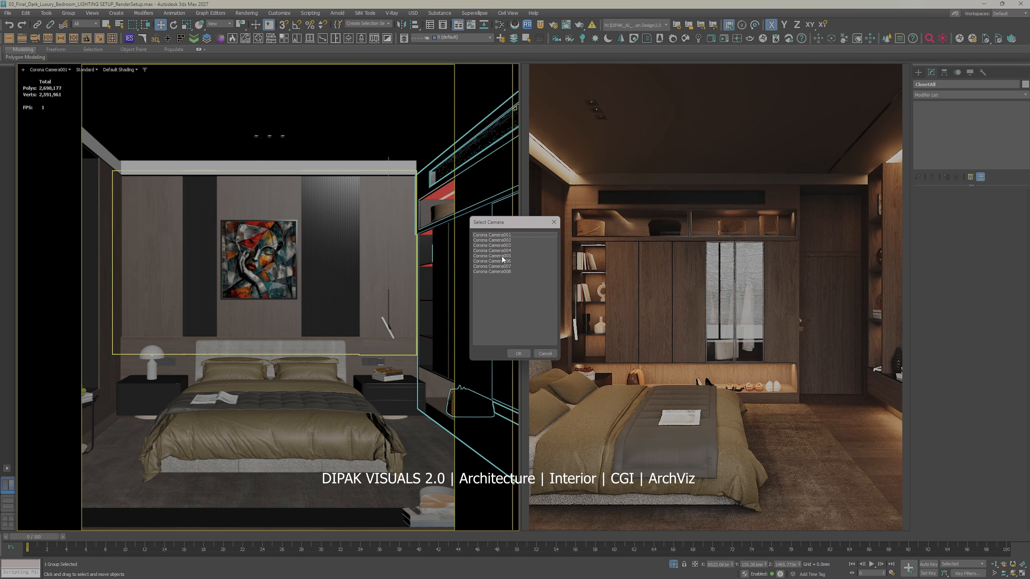
left_click(501, 250)
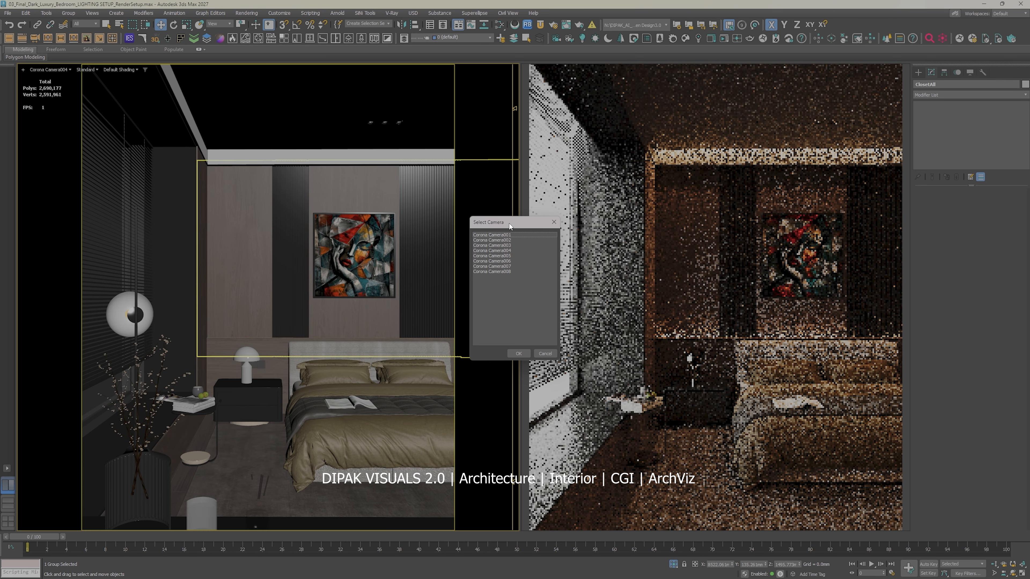
double_click(510, 245)
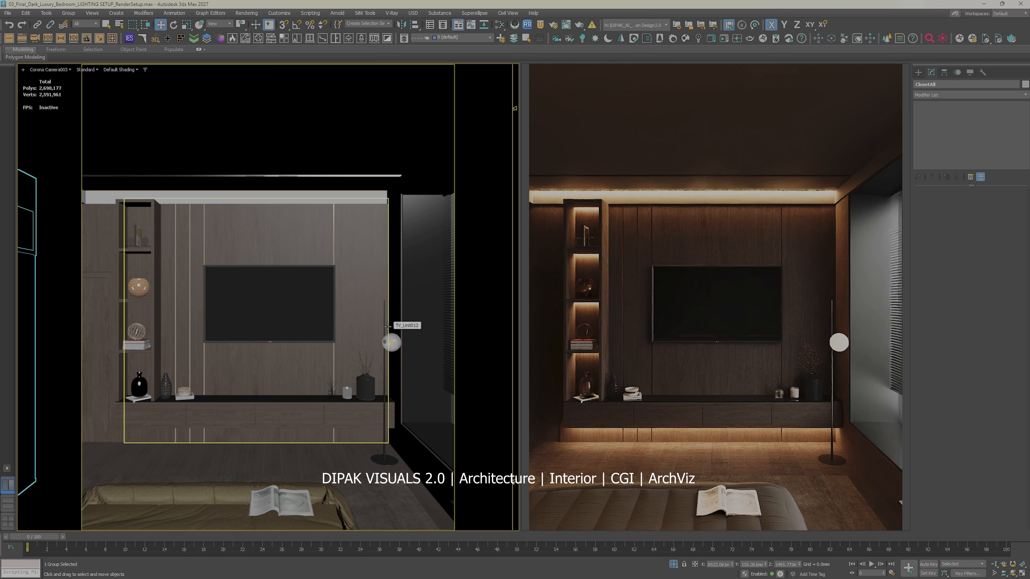
left_click(352, 343)
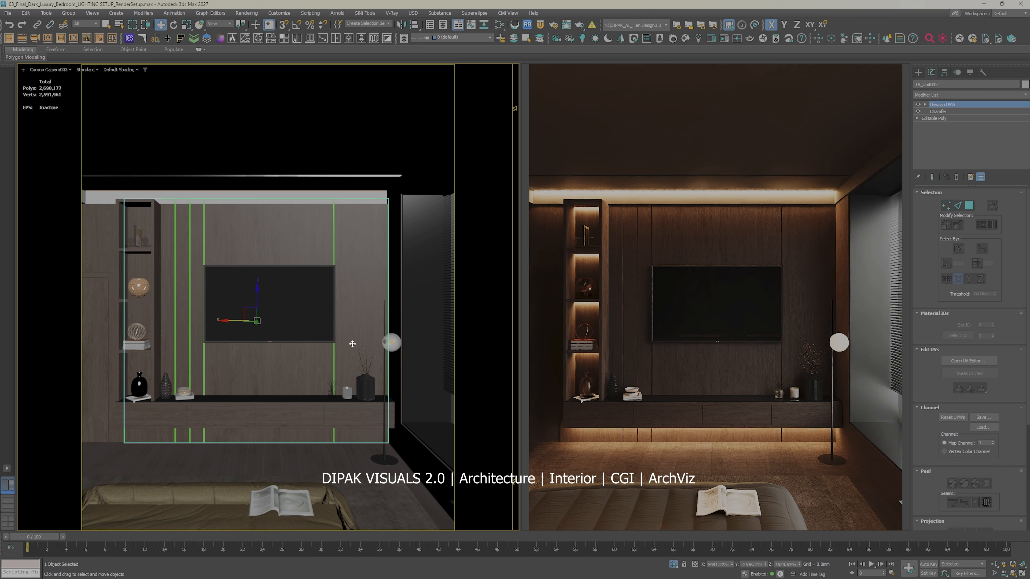
Step: Review the bedroom lighting through Corona Camera006, Camera007 and Camera008, and check the light material in the Slate Material Editor
key("c")
double_click(488, 262)
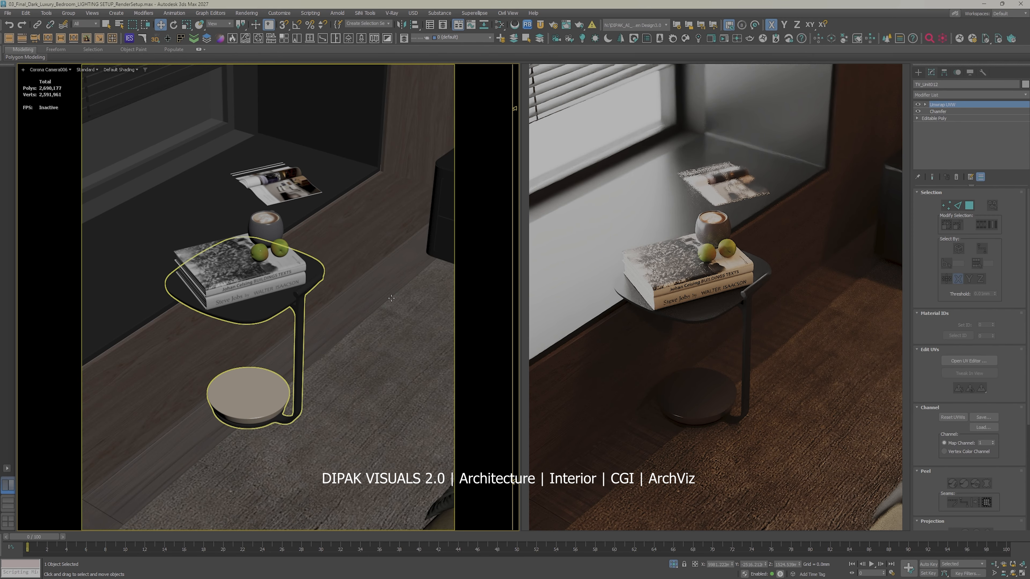
key("c")
double_click(490, 267)
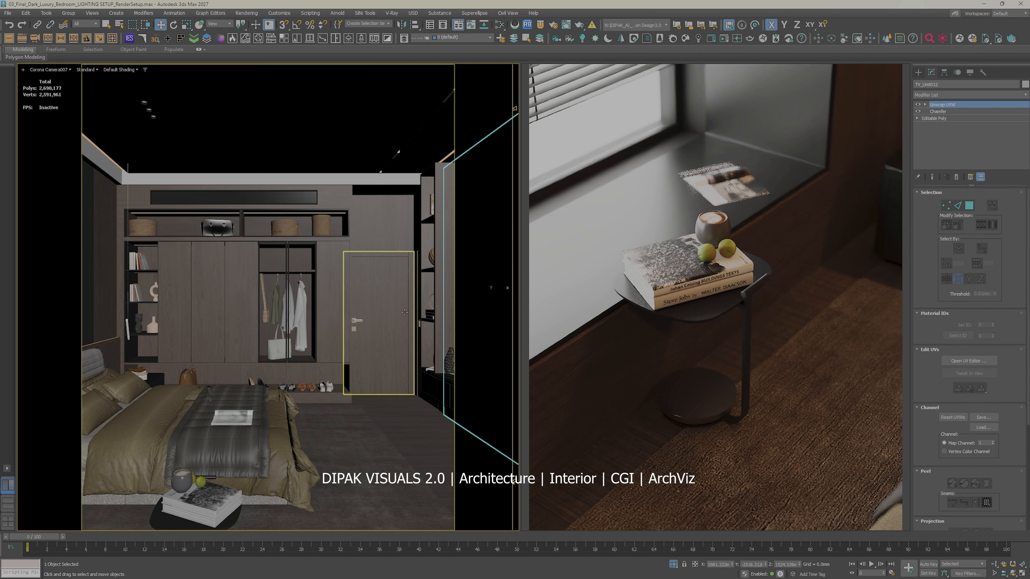
key("c")
double_click(497, 272)
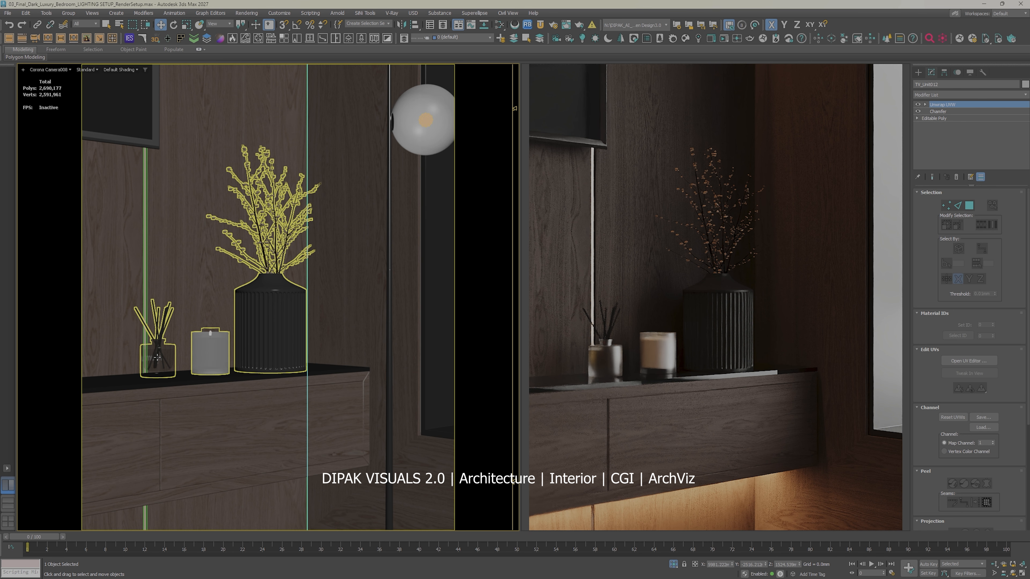
key("m")
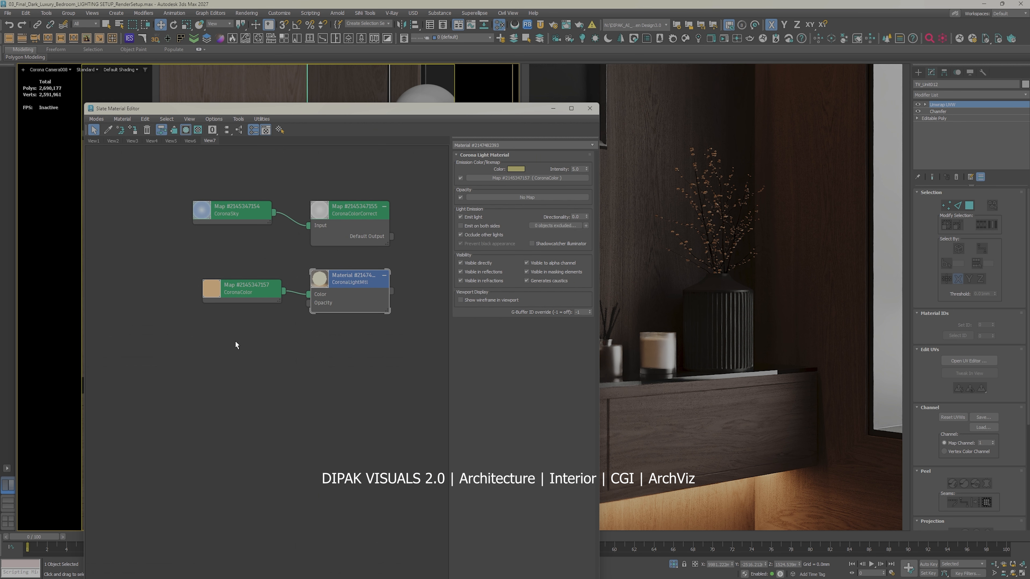
left_click(590, 109)
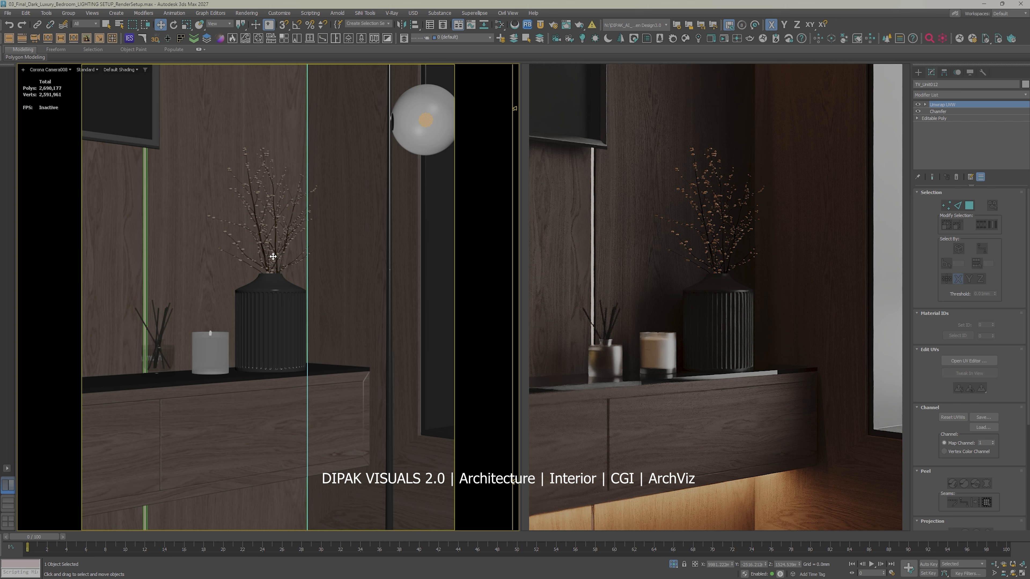
Step: Look through Corona Camera005 and hide the wardrobe group that blocks the bedside table
key("c")
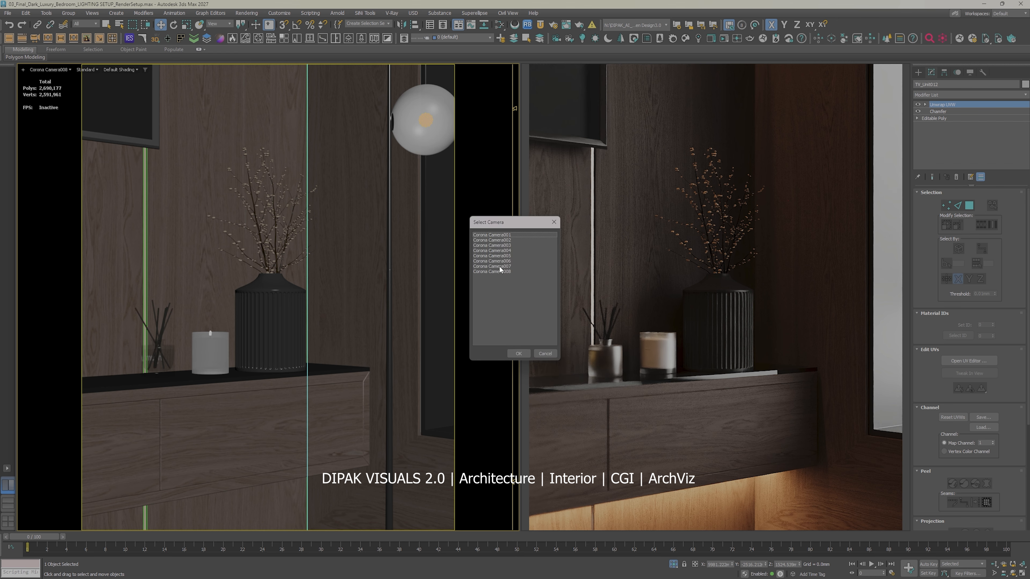
double_click(507, 255)
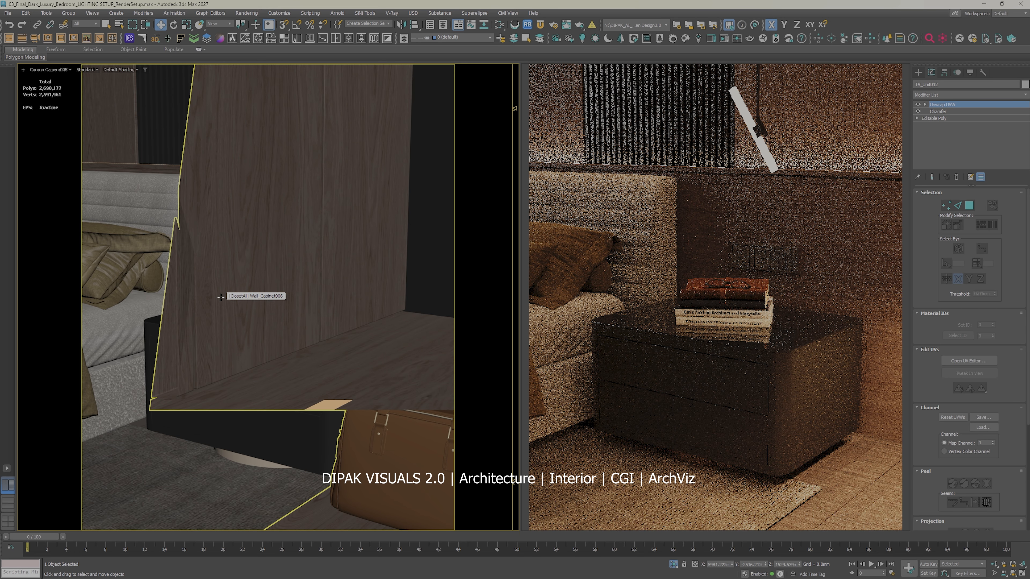
left_click(248, 299)
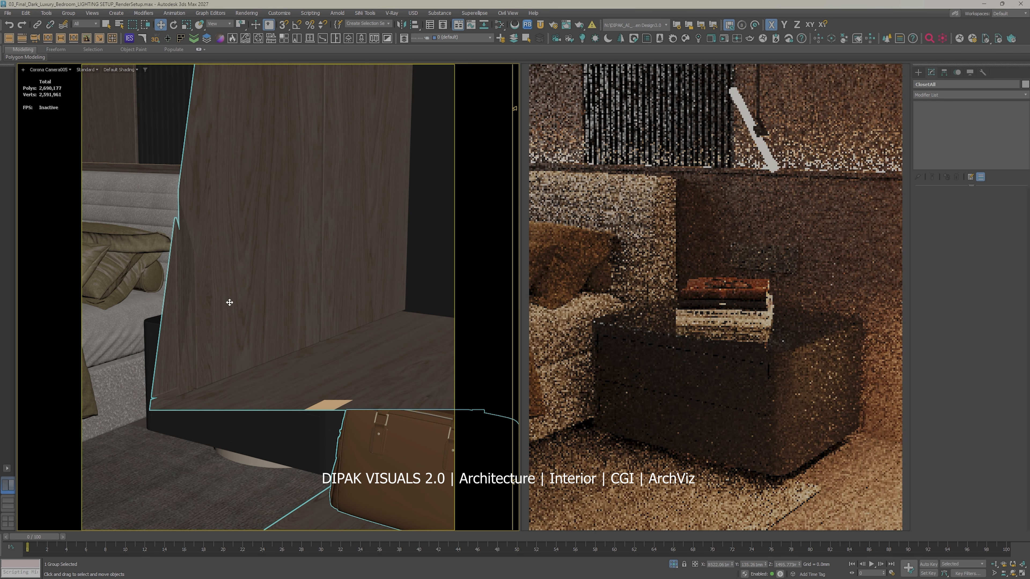
right_click(283, 287)
left_click(309, 256)
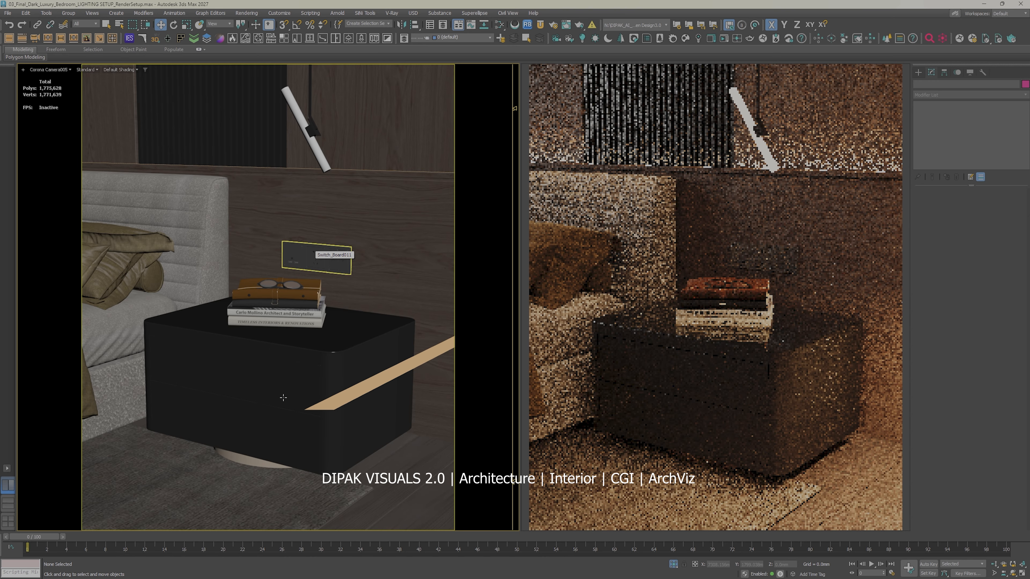
Step: Hide the rectangular Corona light strip crossing in front of the bedside table
left_click(369, 387)
right_click(368, 382)
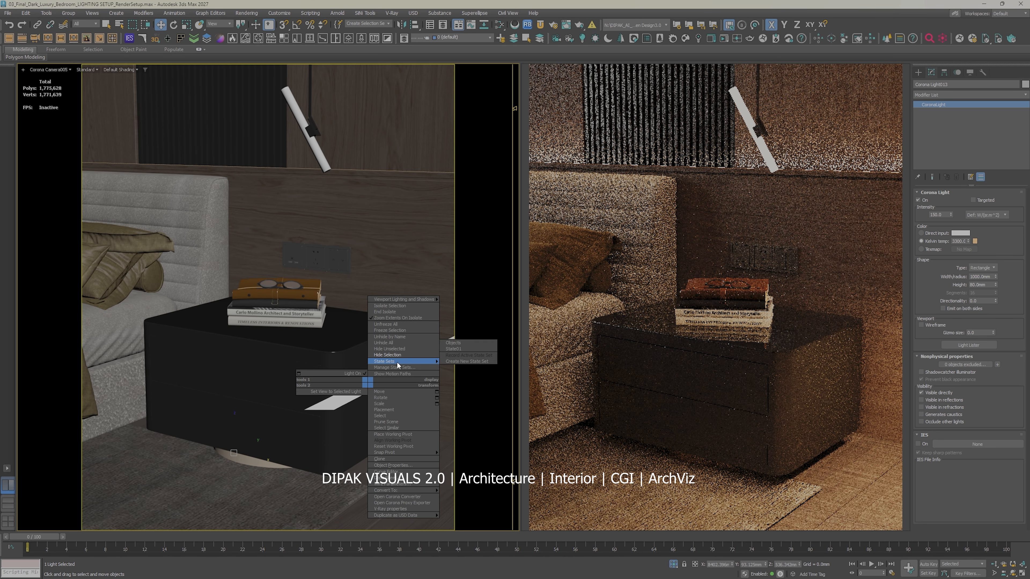
left_click(383, 355)
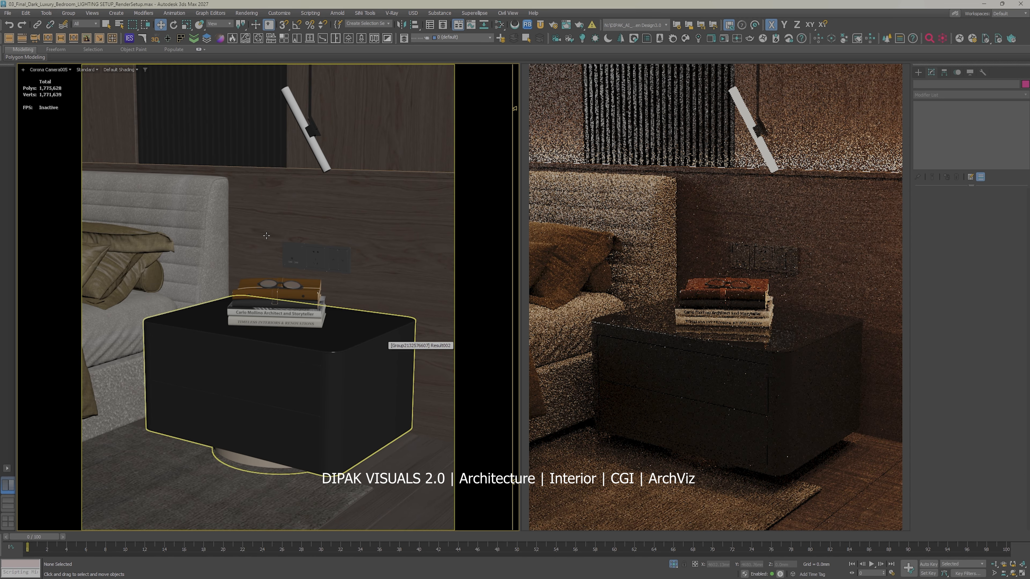
right_click(331, 359)
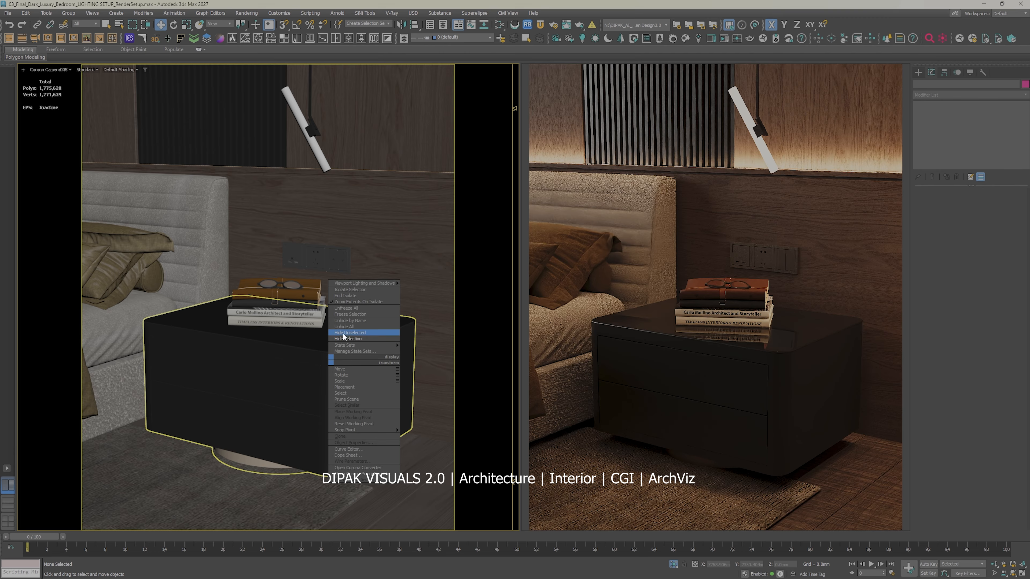
left_click(344, 339)
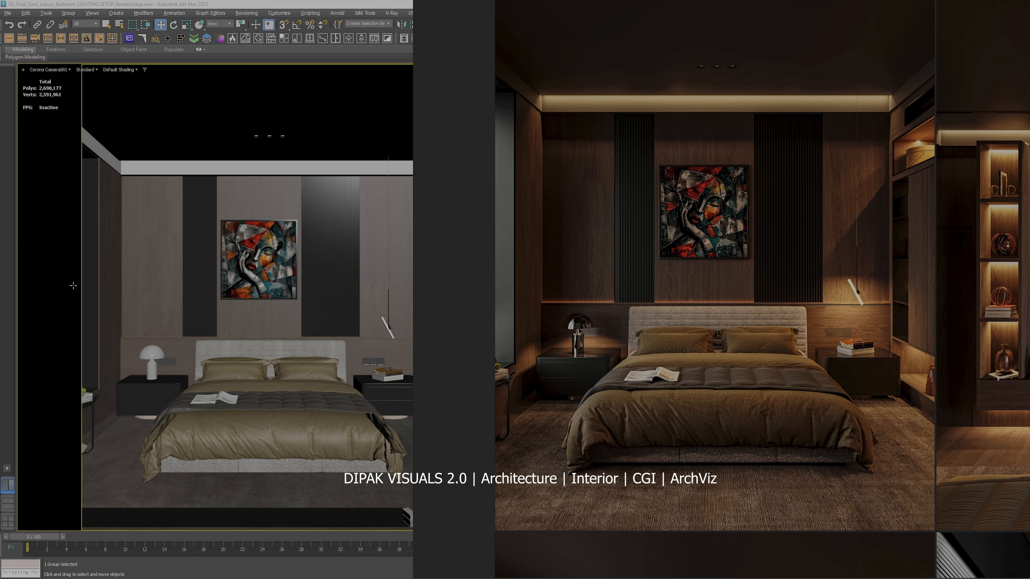
Step: Compare the final renders on the image board with the matching views of Corona Camera002, Camera003 and Camera004
left_click(49, 70)
mouse_move(103, 85)
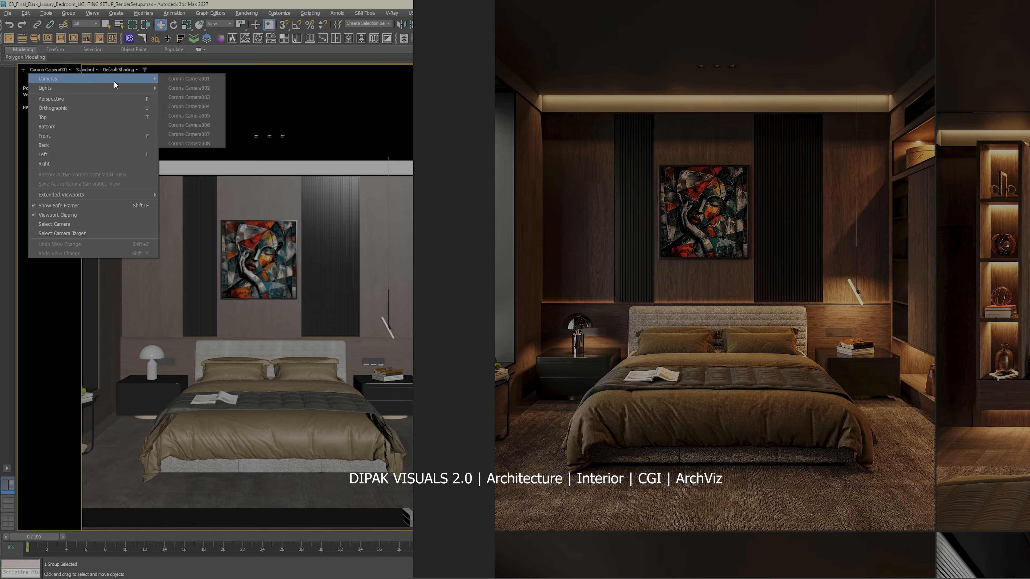
left_click(192, 88)
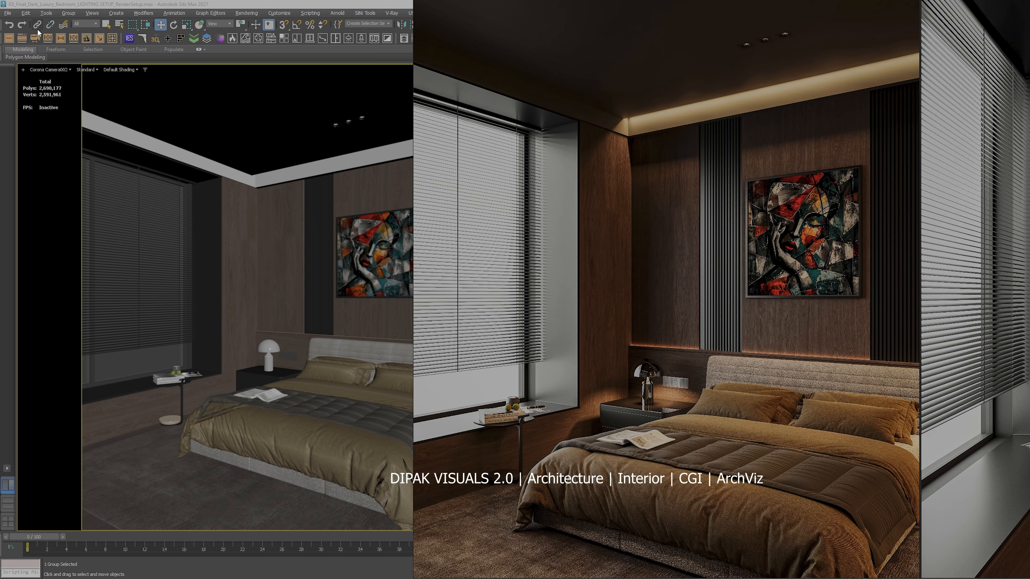
left_click(48, 70)
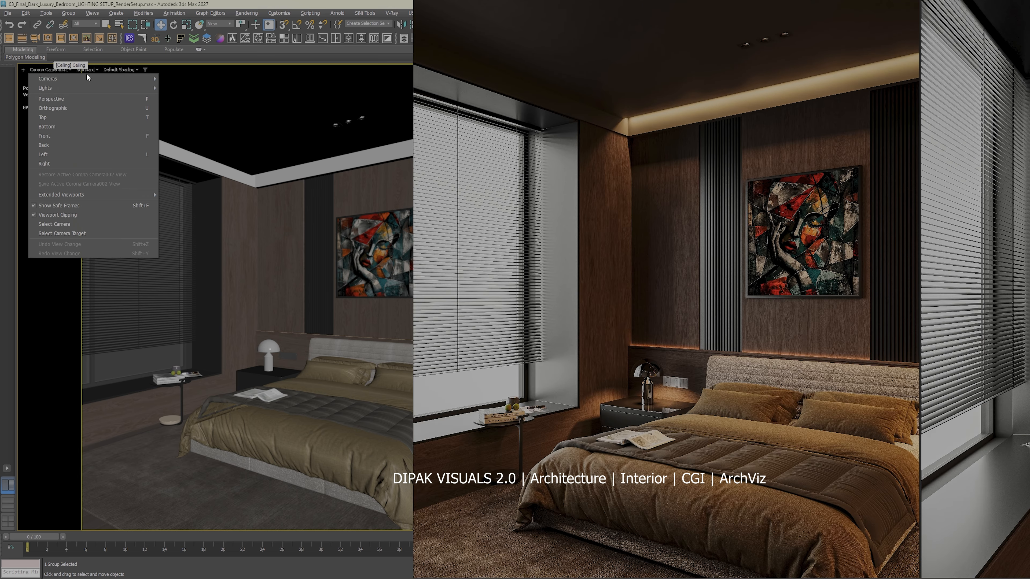
mouse_move(145, 74)
left_click(185, 99)
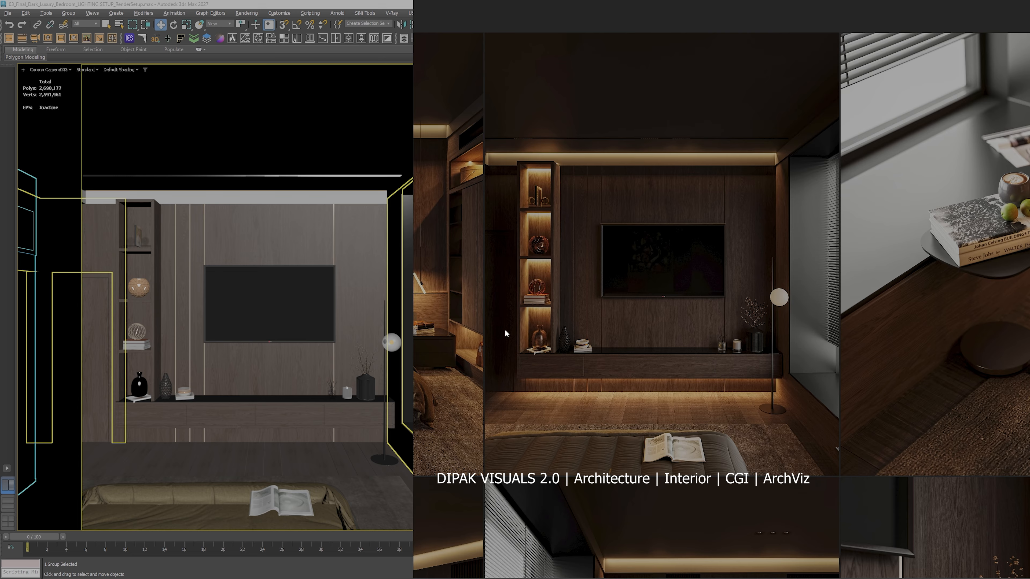
left_click(53, 69)
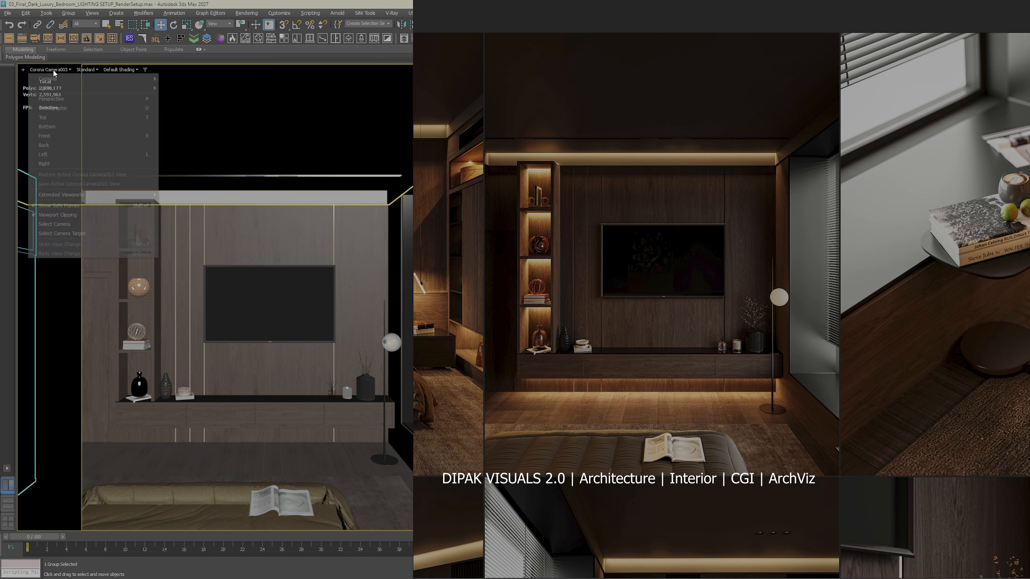
mouse_move(81, 77)
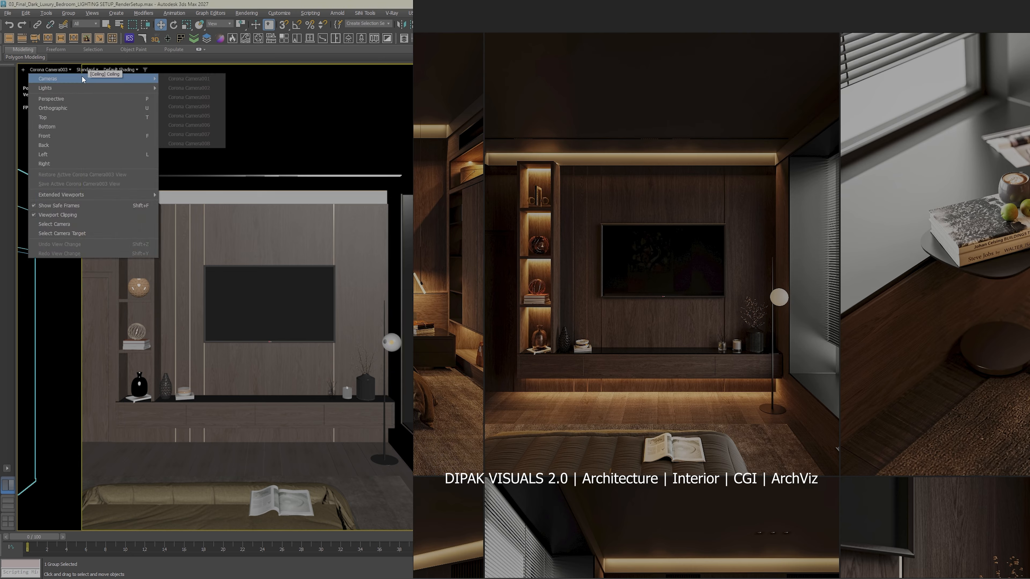
left_click(190, 106)
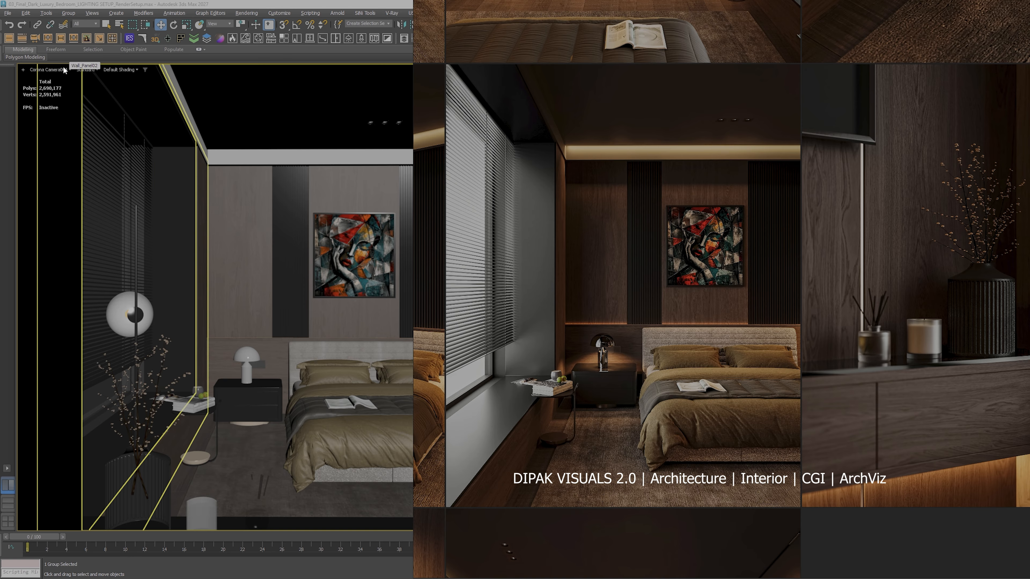
Step: Compare the bedside, wardrobe and console renders on the image board with Corona Camera005, Camera007 and Camera008
left_click(64, 68)
mouse_move(117, 77)
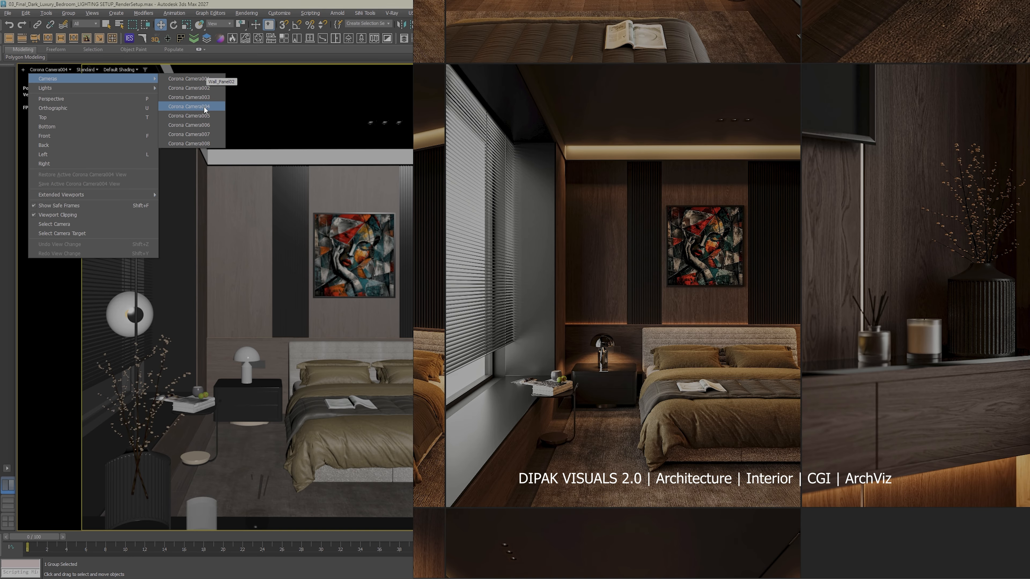
left_click(203, 116)
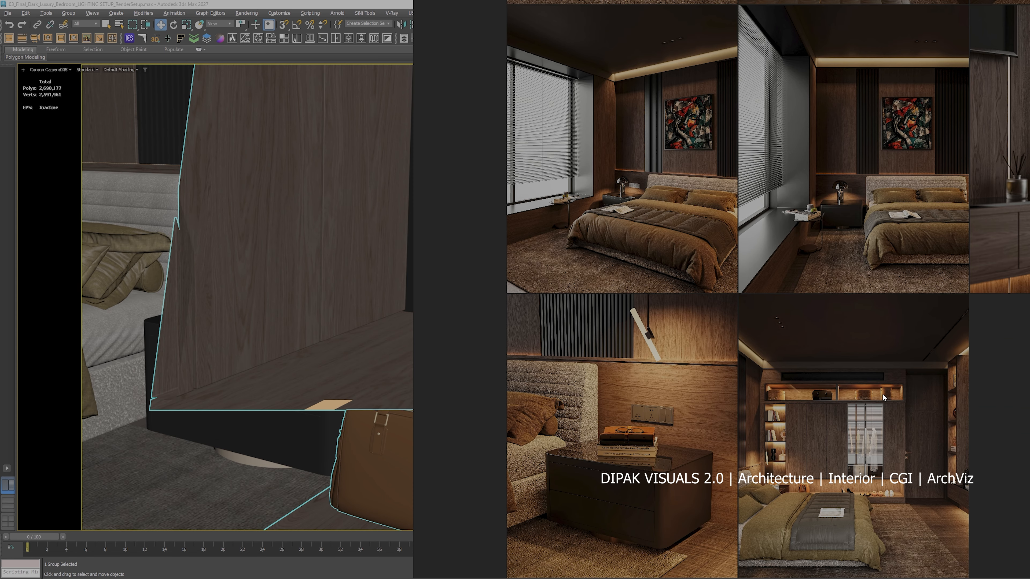
left_click(48, 69)
mouse_move(120, 84)
left_click(189, 134)
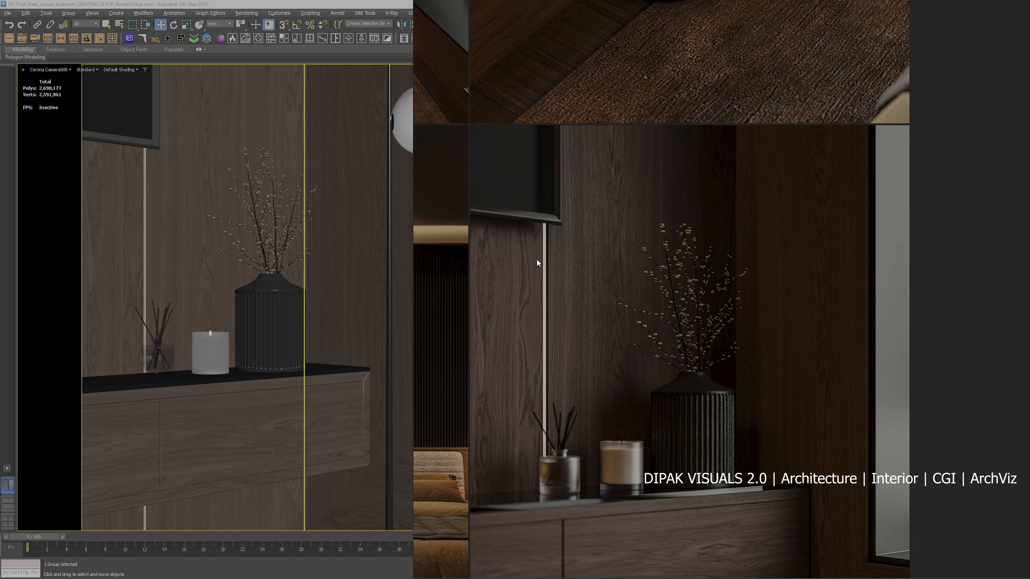
Step: Minimize the image board and return the interactive-render viewport to the normal Corona Camera001 view
mouse_move(790, 6)
left_mouse_down()
mouse_move(714, 28)
mouse_move(784, 11)
left_mouse_up()
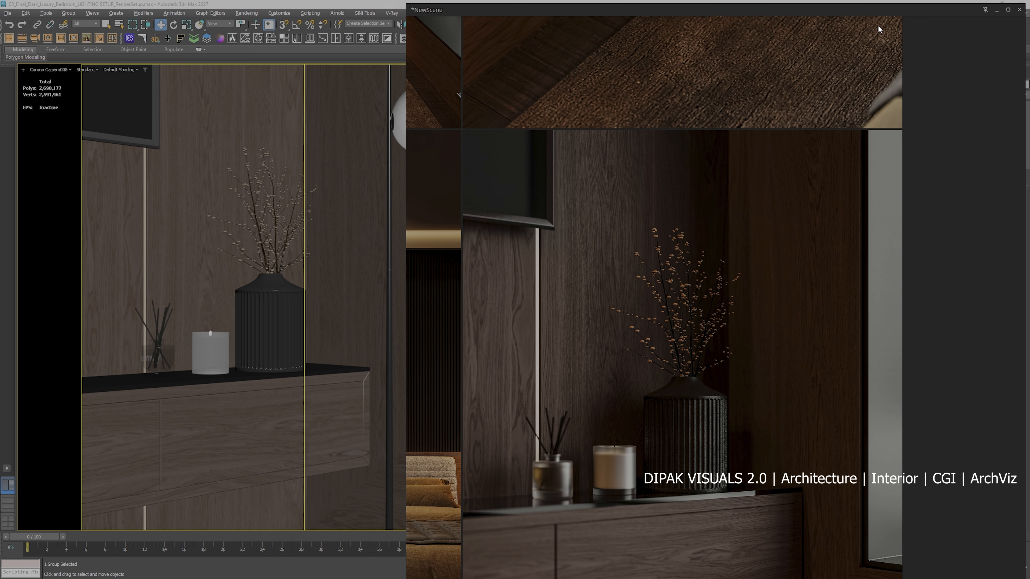
left_click(996, 10)
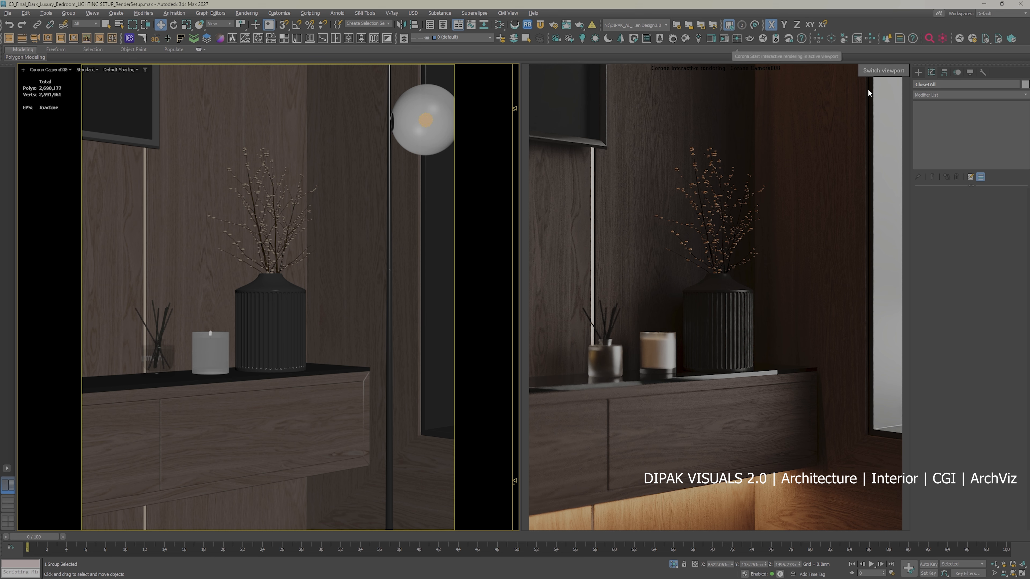
left_click(884, 70)
left_click(909, 79)
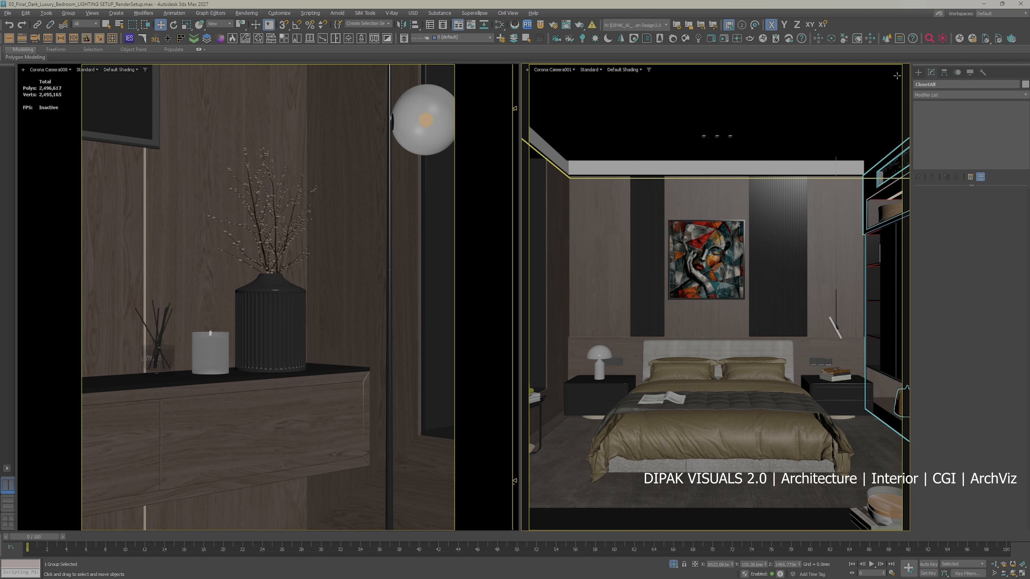
Step: Switch to the image viewer and page through the final bedroom renders up to the bedside table close-up
left_click(983, 4)
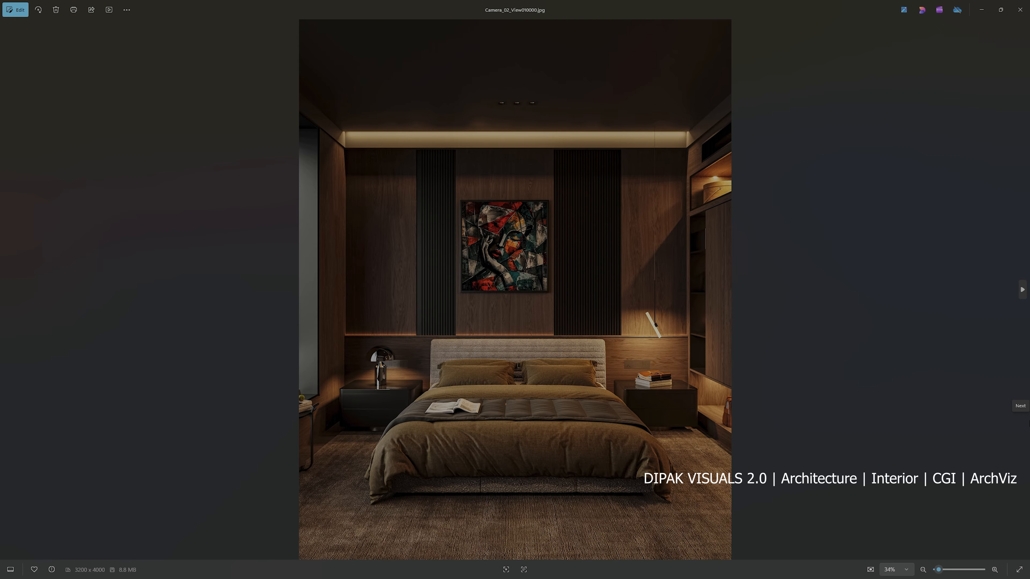
left_click(1021, 395)
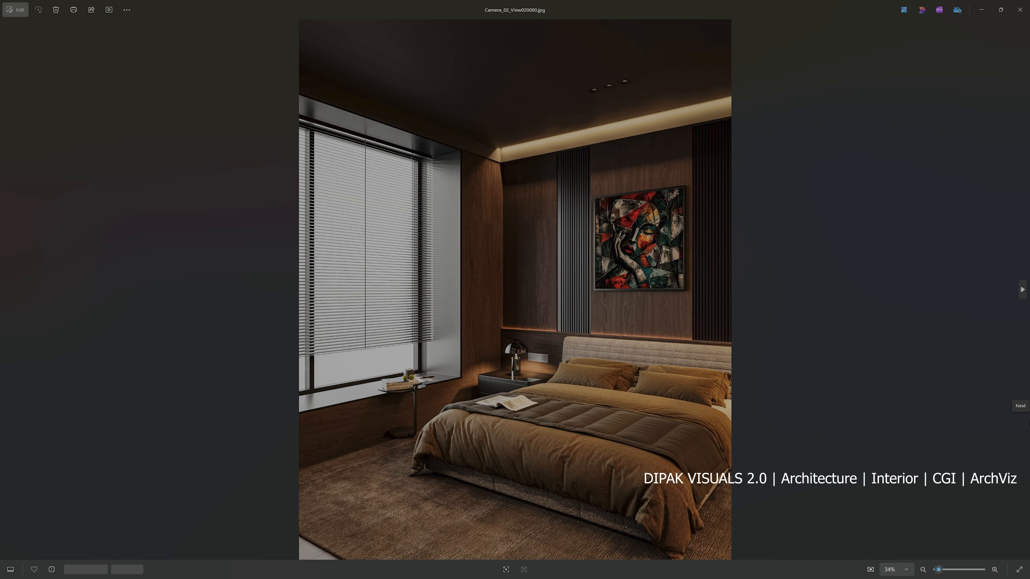
left_click(1021, 395)
left_click(1021, 396)
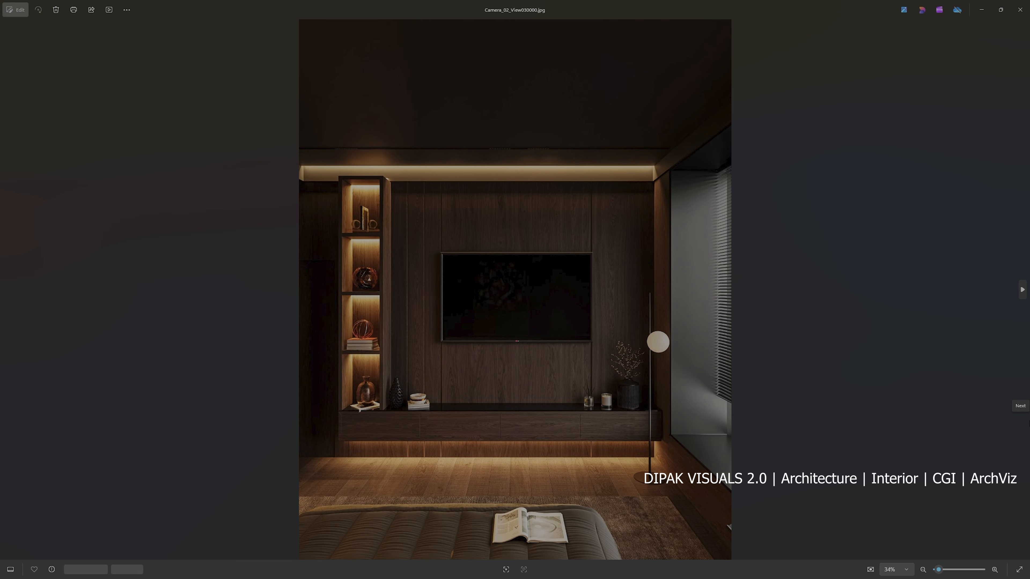
left_click(1021, 396)
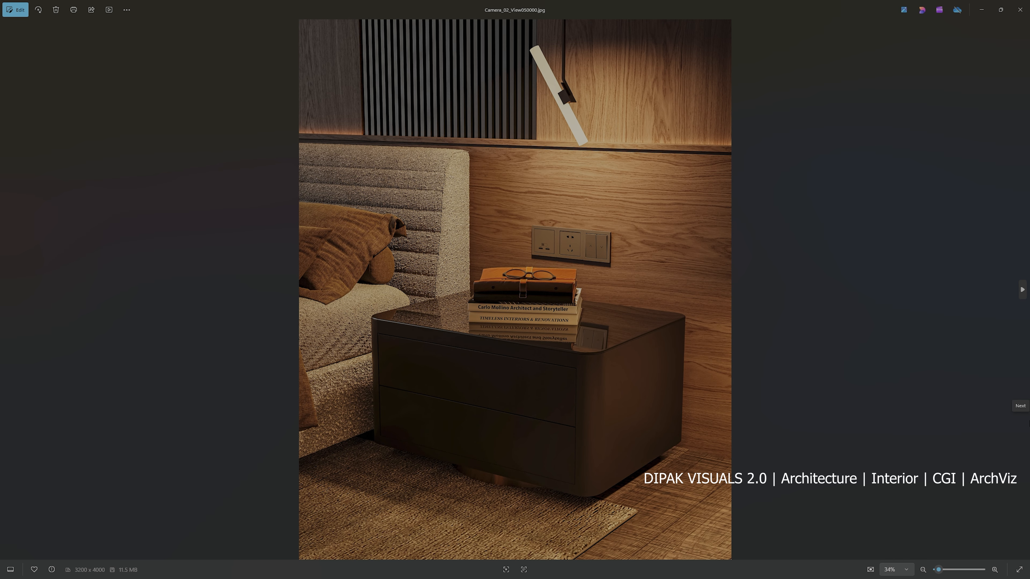